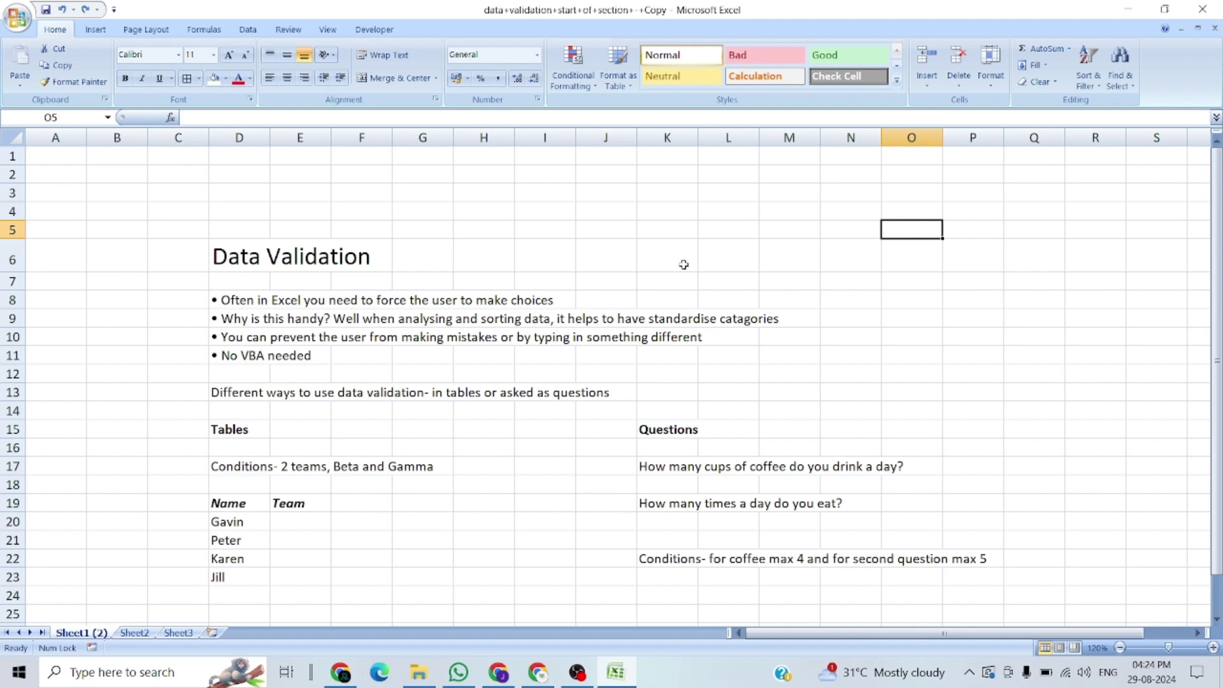
Examine the data validation notes and the Name and Team columns of the table under Tables.
click(222, 255)
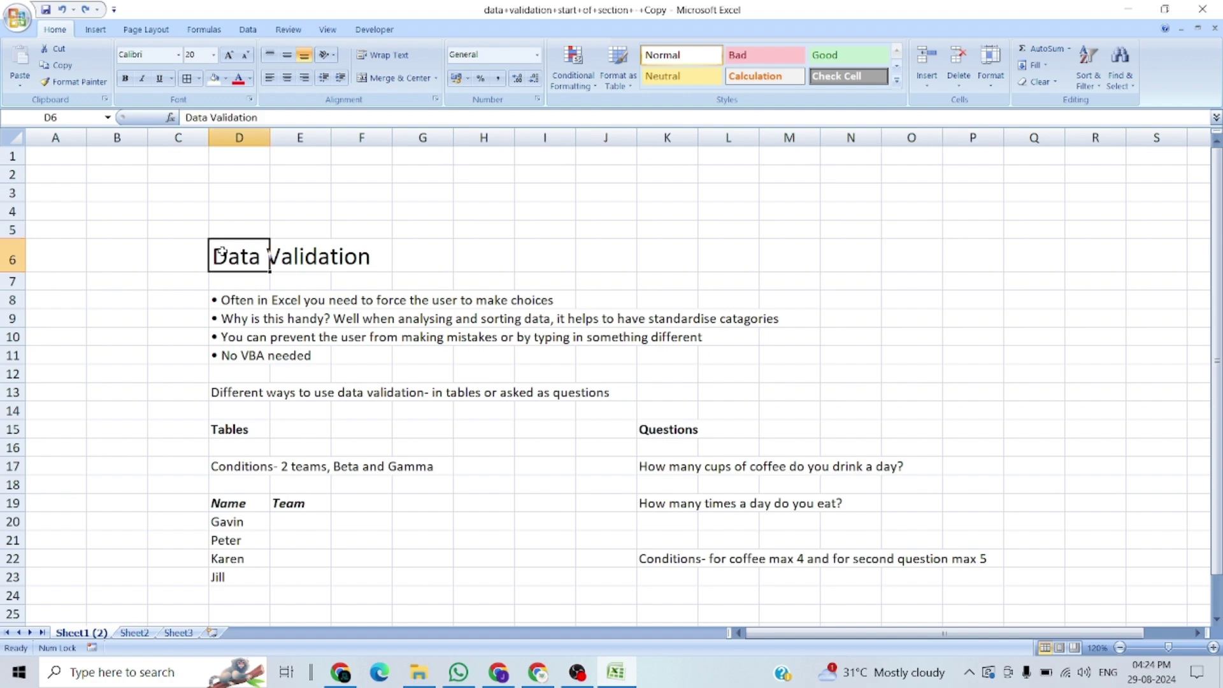
click(231, 360)
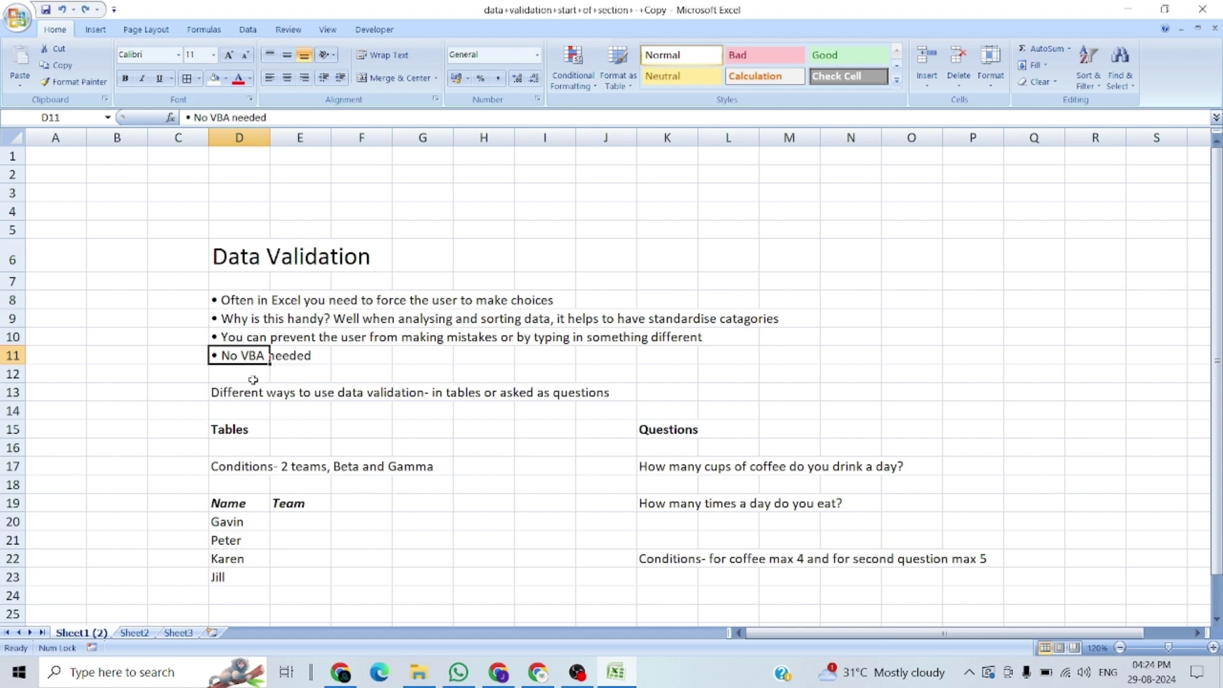
click(252, 379)
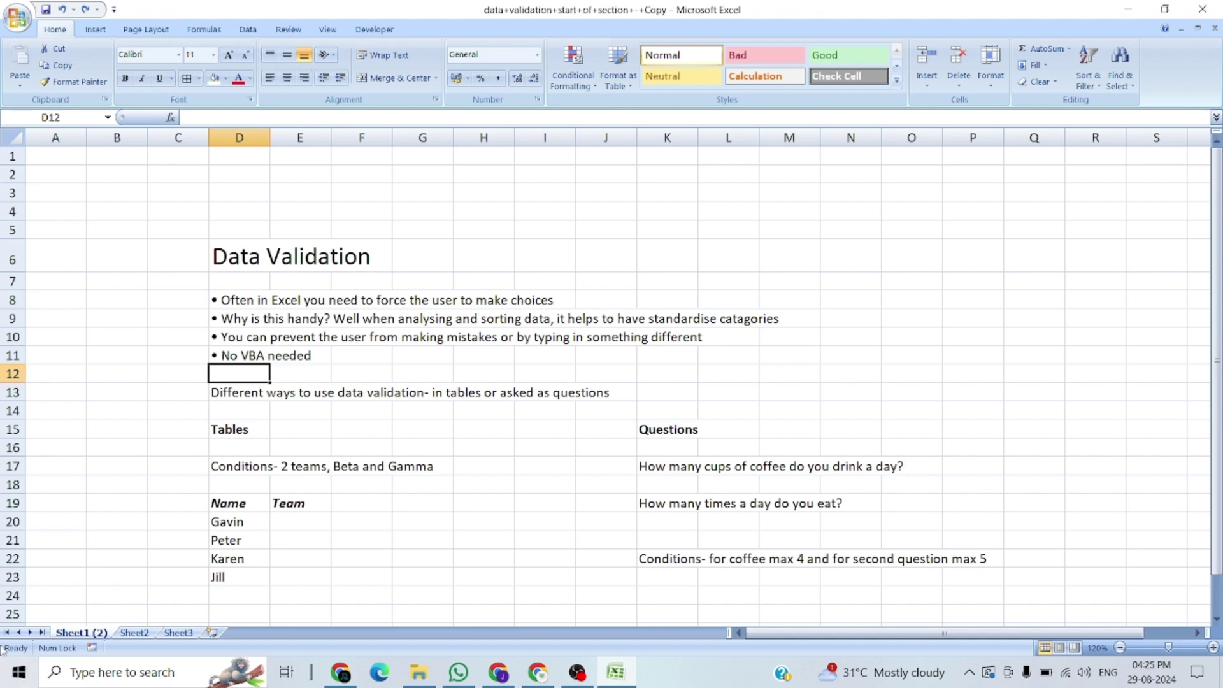
click(230, 505)
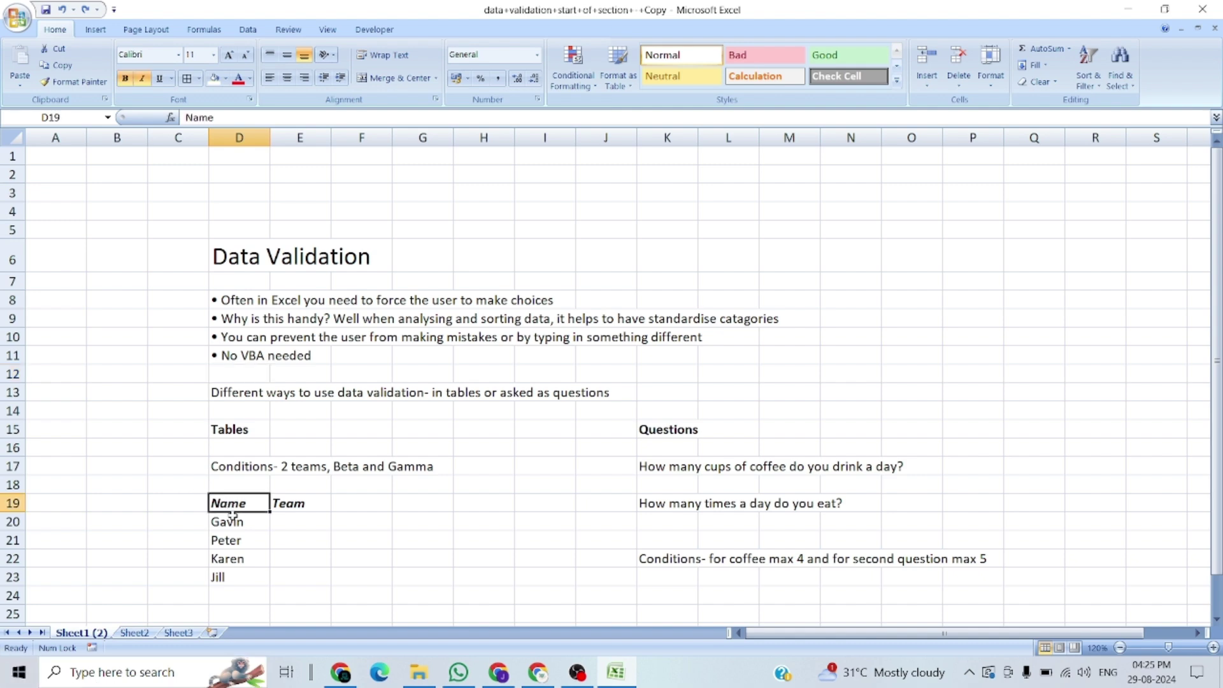
click(233, 522)
click(237, 541)
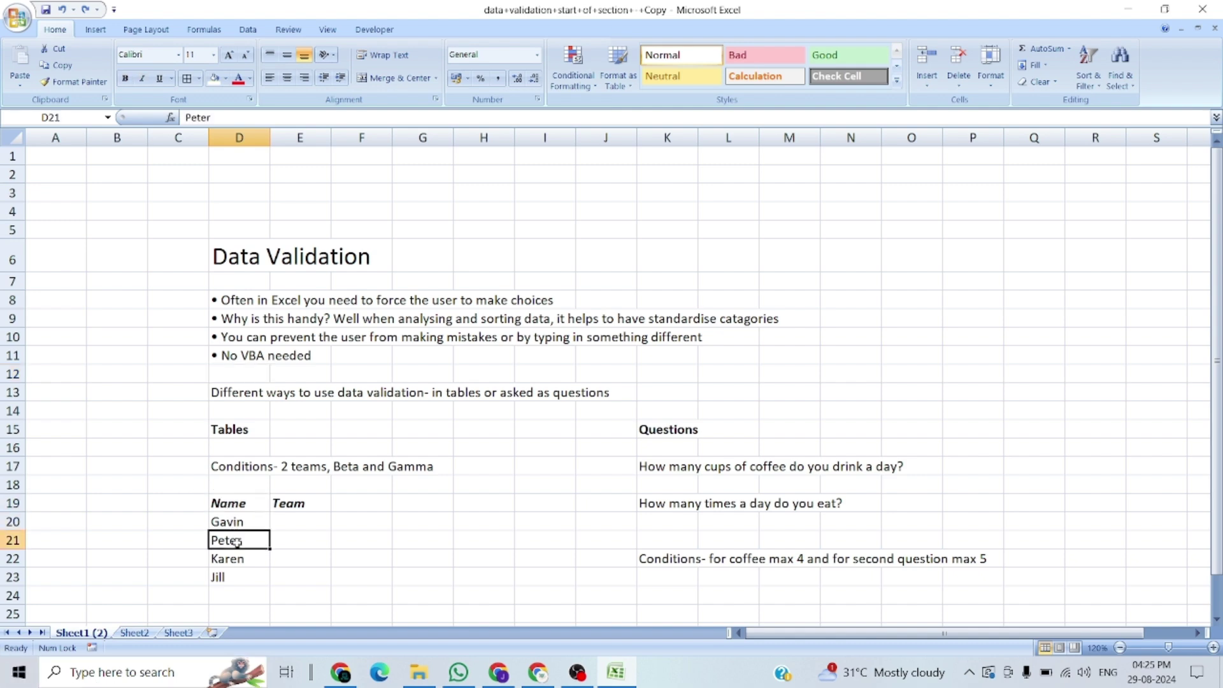
click(236, 559)
click(237, 576)
click(236, 522)
key(Down)
key(Up)
key(Up)
key(Down)
key(Down)
key(Down)
key(Down)
key(Down)
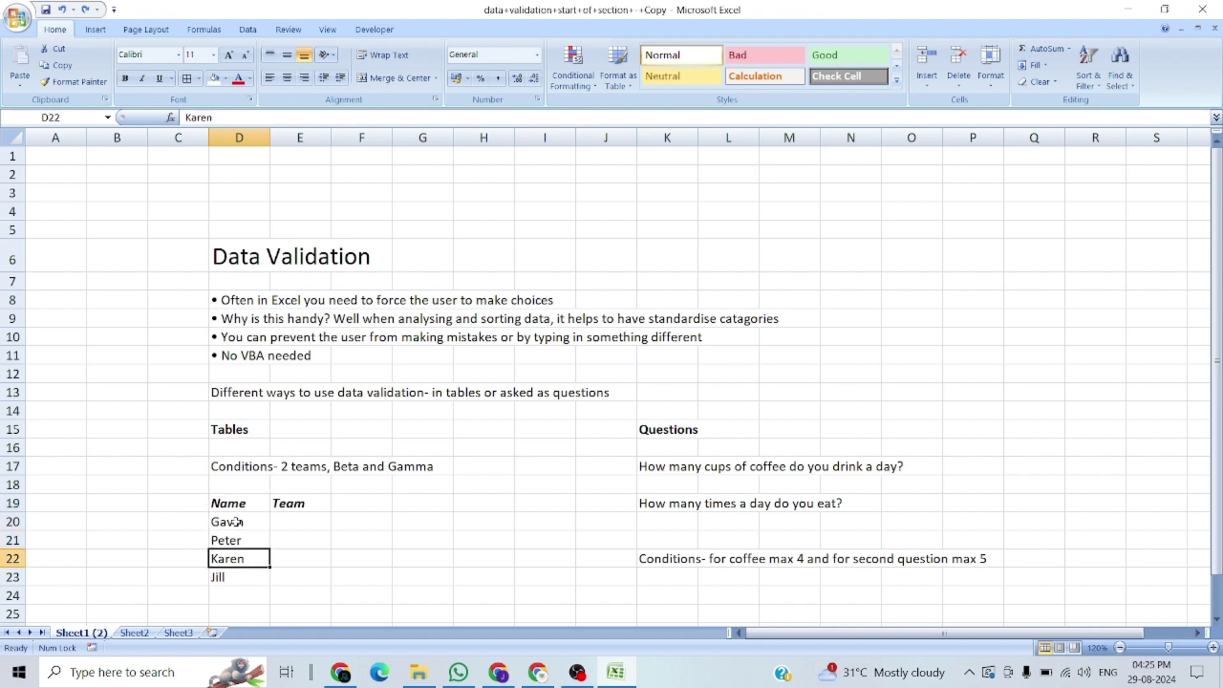
key(Up)
key(Up)
key(Up)
key(Up)
key(Up)
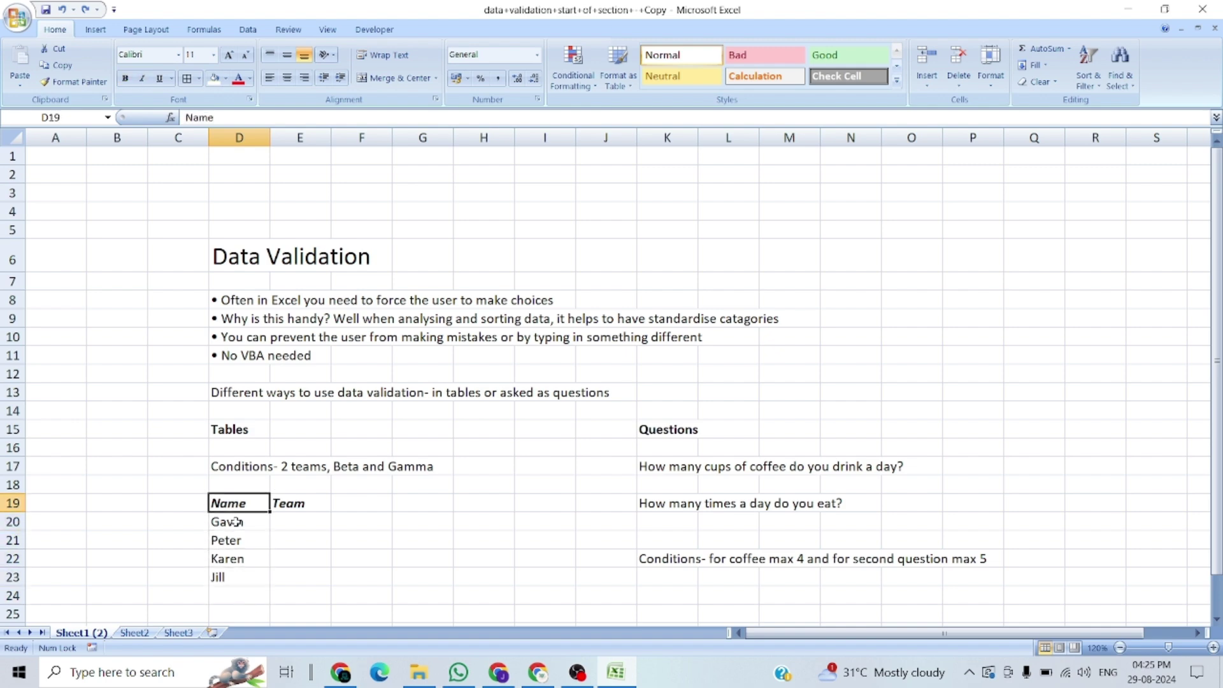
key(Right)
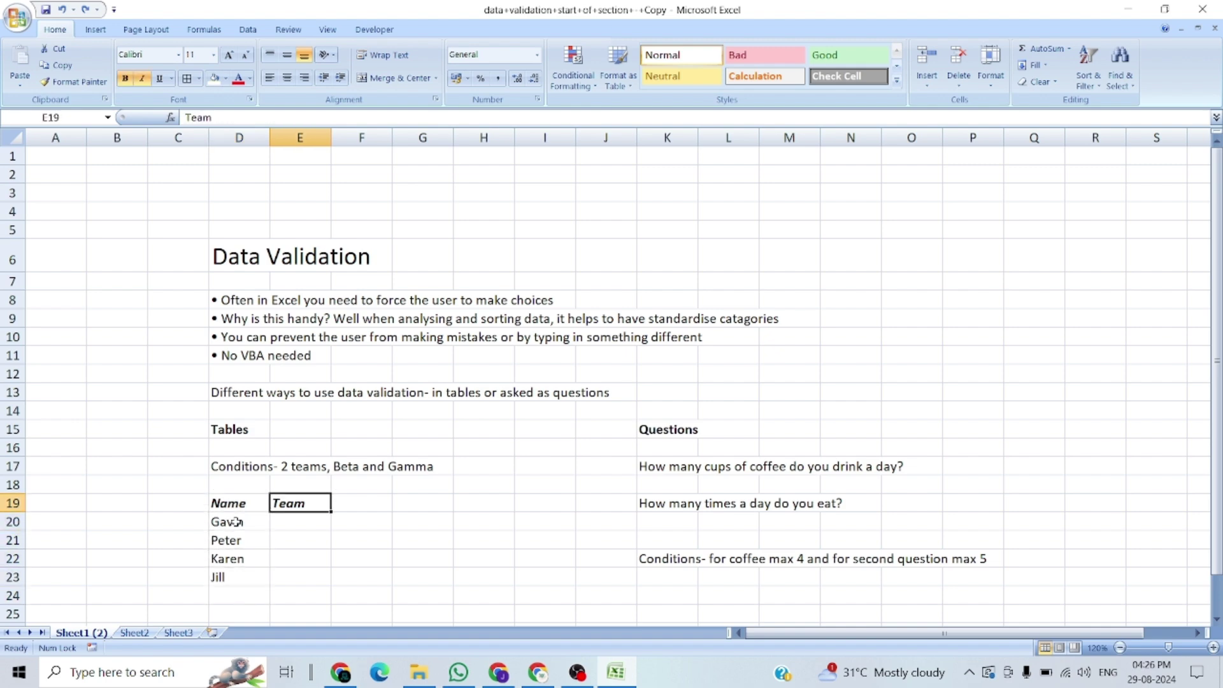
Enter the sample teams Beta, Gamma and Alpha in Team cells E20, E21 and E22.
key(Down)
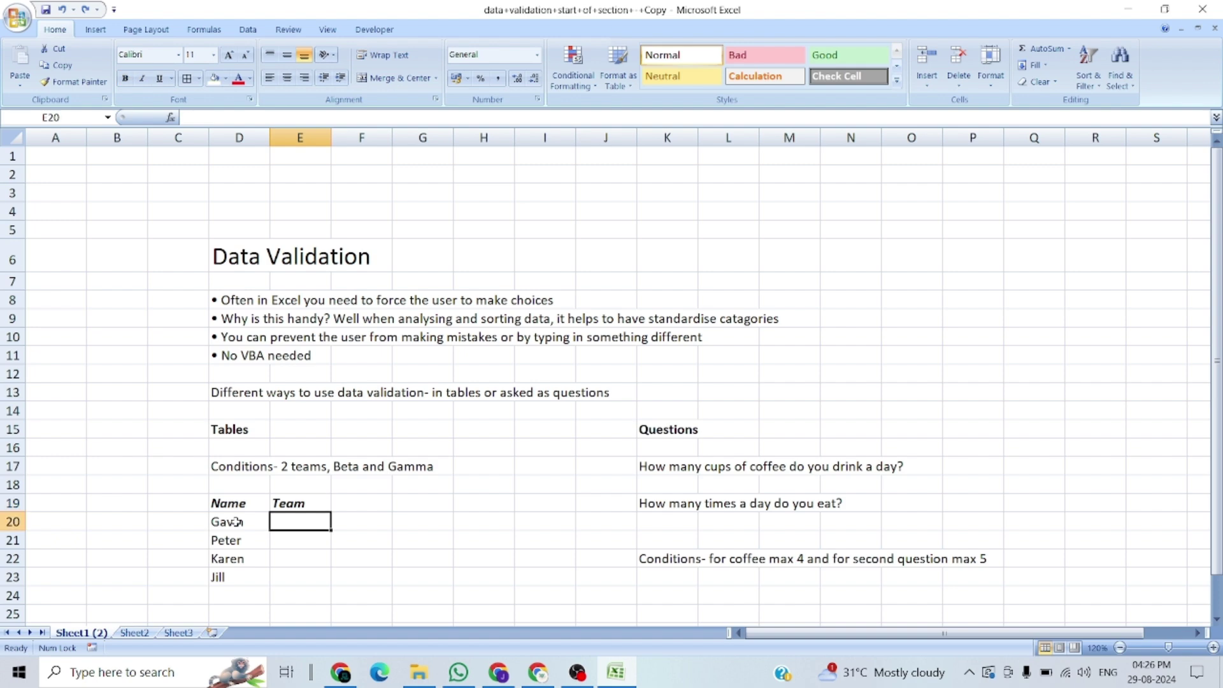
text(Beta)
key(Return)
text(Al)
key(BackSpace)
key(BackSpace)
text(Gamaa)
key(BackSpace)
key(BackSpace)
text(ma)
key(Return)
text(Alpha)
key(Return)
Clear the three sample team entries from E20:E22.
key(Up)
key(Up)
key(Up)
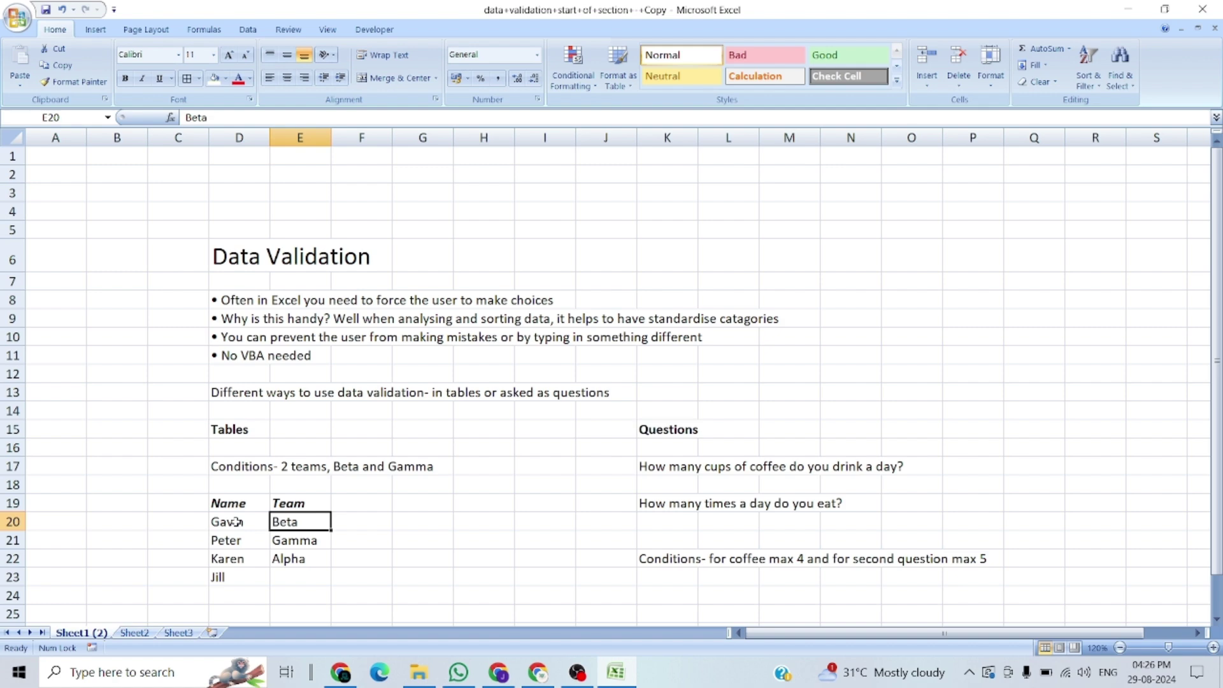
key(Down)
key(Up)
key(Up)
key(Down)
key(shift+Down)
key(shift+Down)
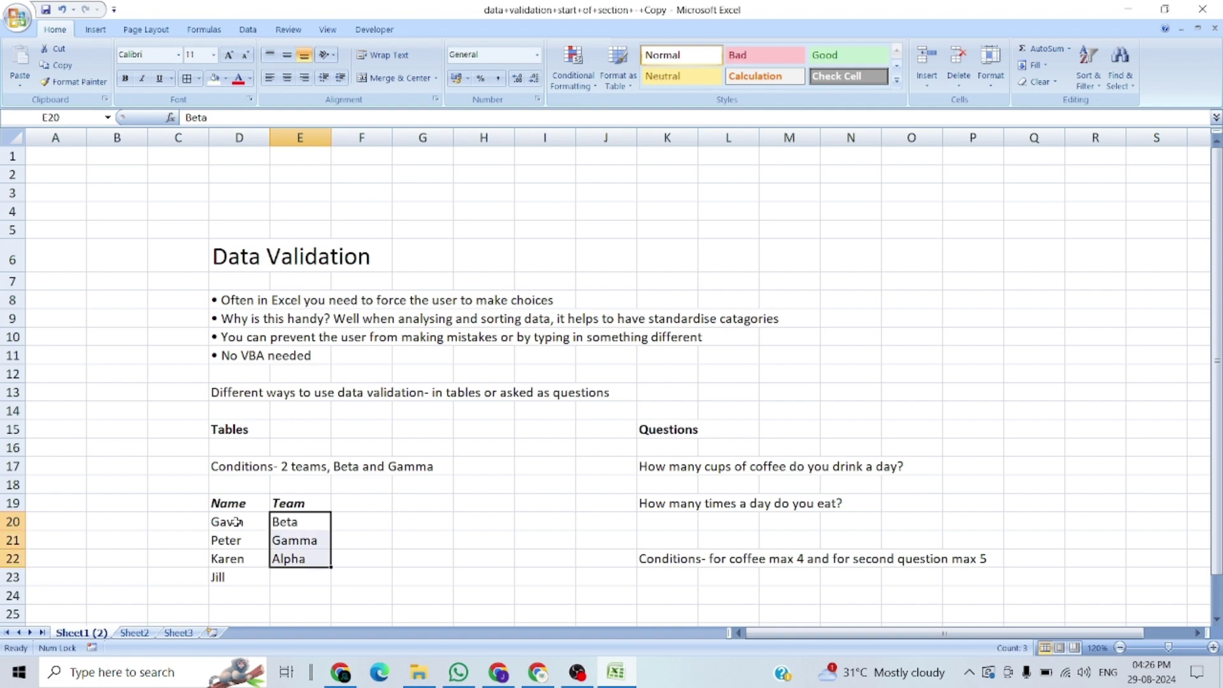
key(Delete)
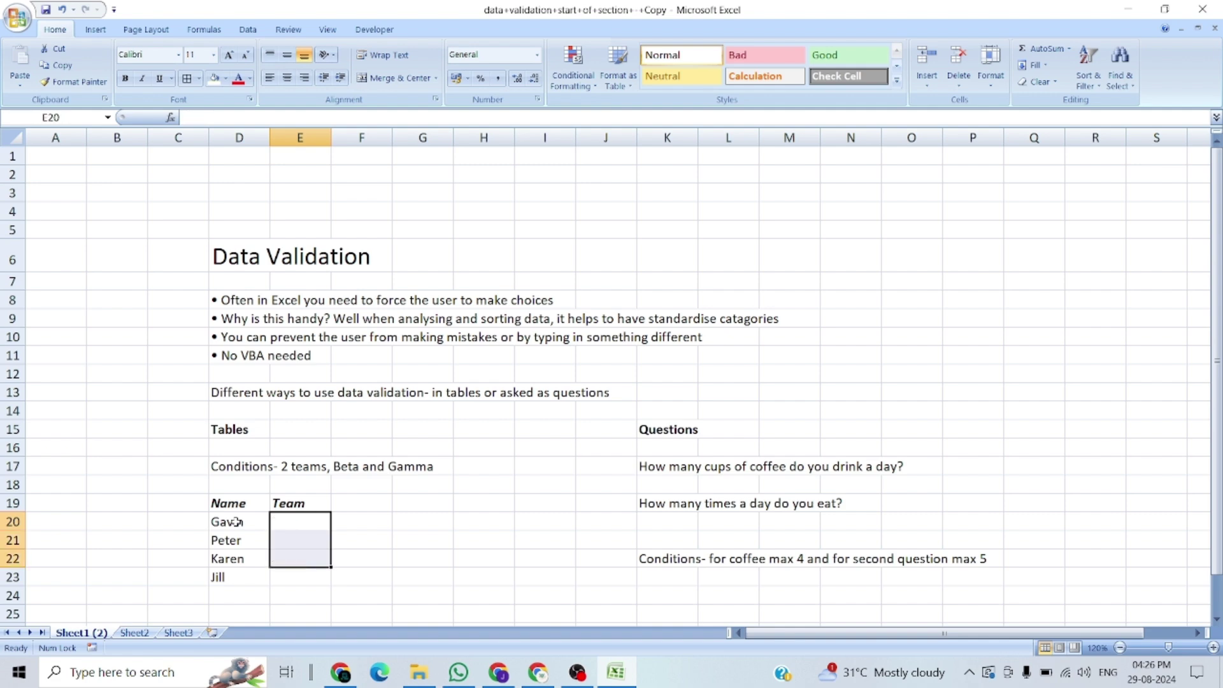
Enter the list of team names alpha, beta and gamma in cells A1 to A3.
key(Up)
key(Up)
key(Up)
key(Up)
key(Right)
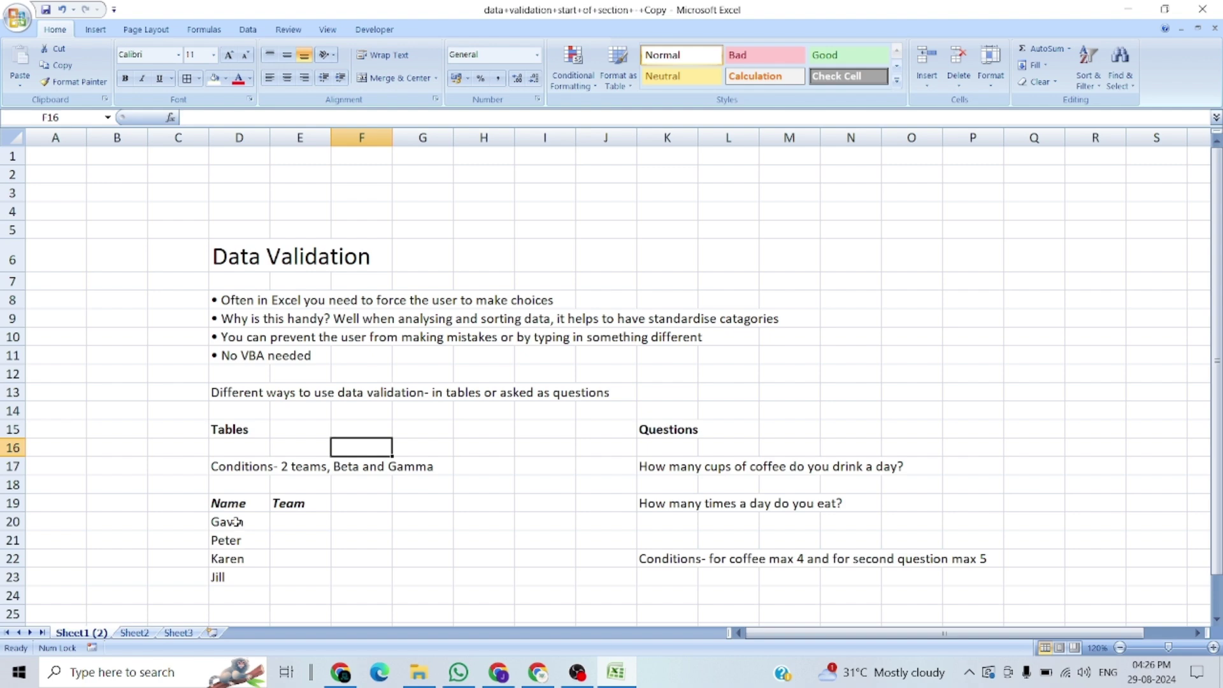
key(ctrl+Home)
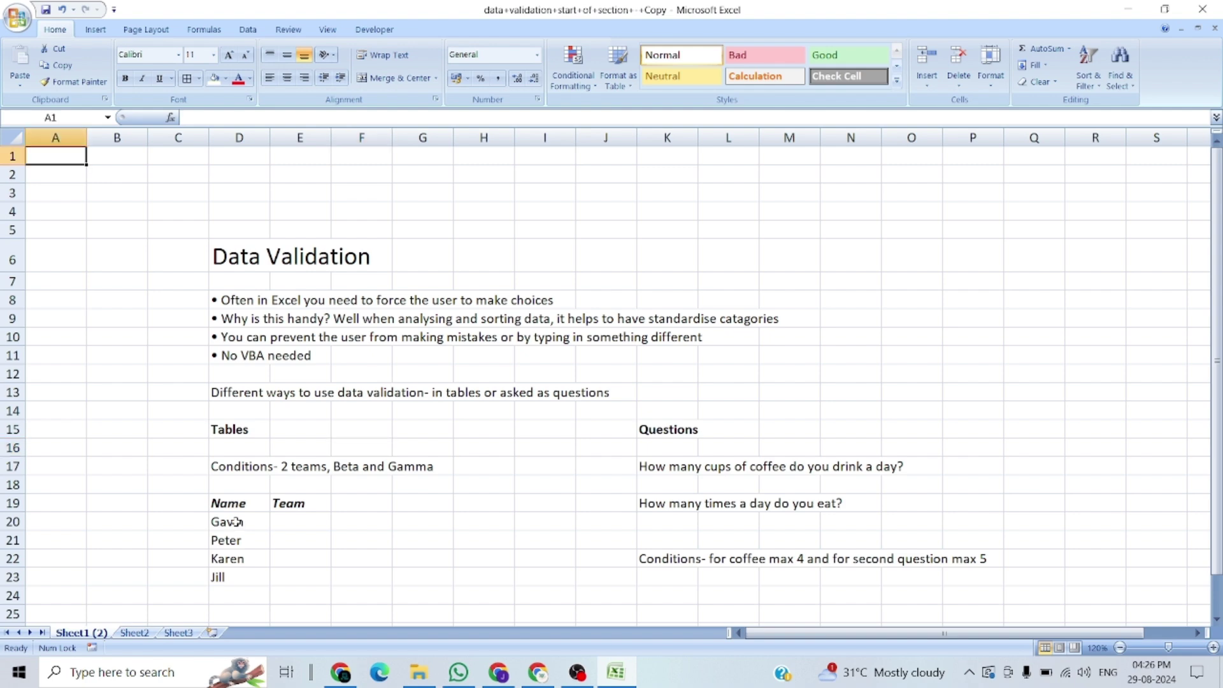
text(alpha)
key(Return)
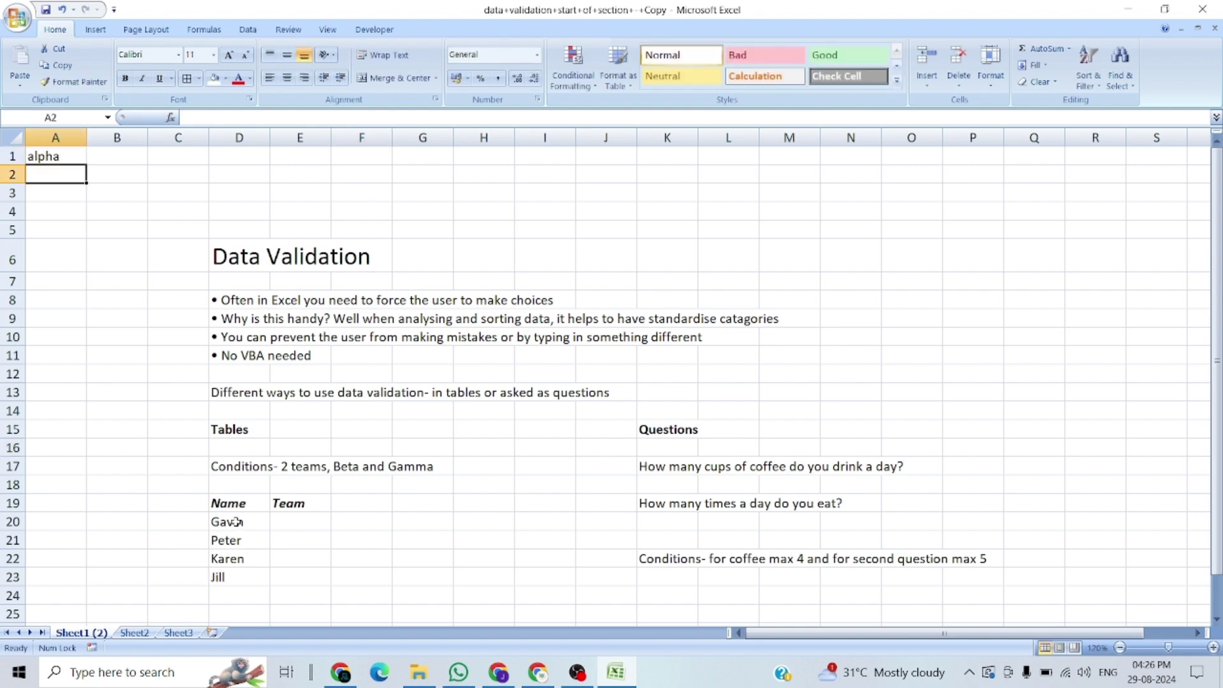
text(beta)
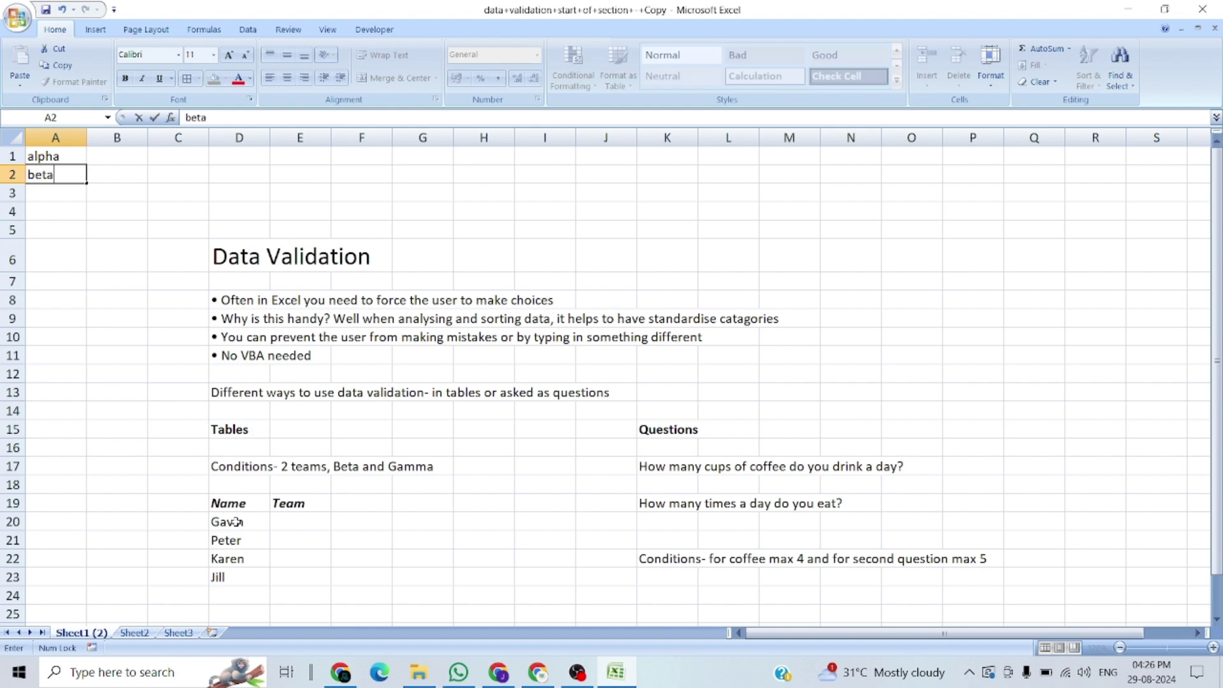
key(Return)
text(gamma)
key(Return)
key(Up)
key(Up)
key(Up)
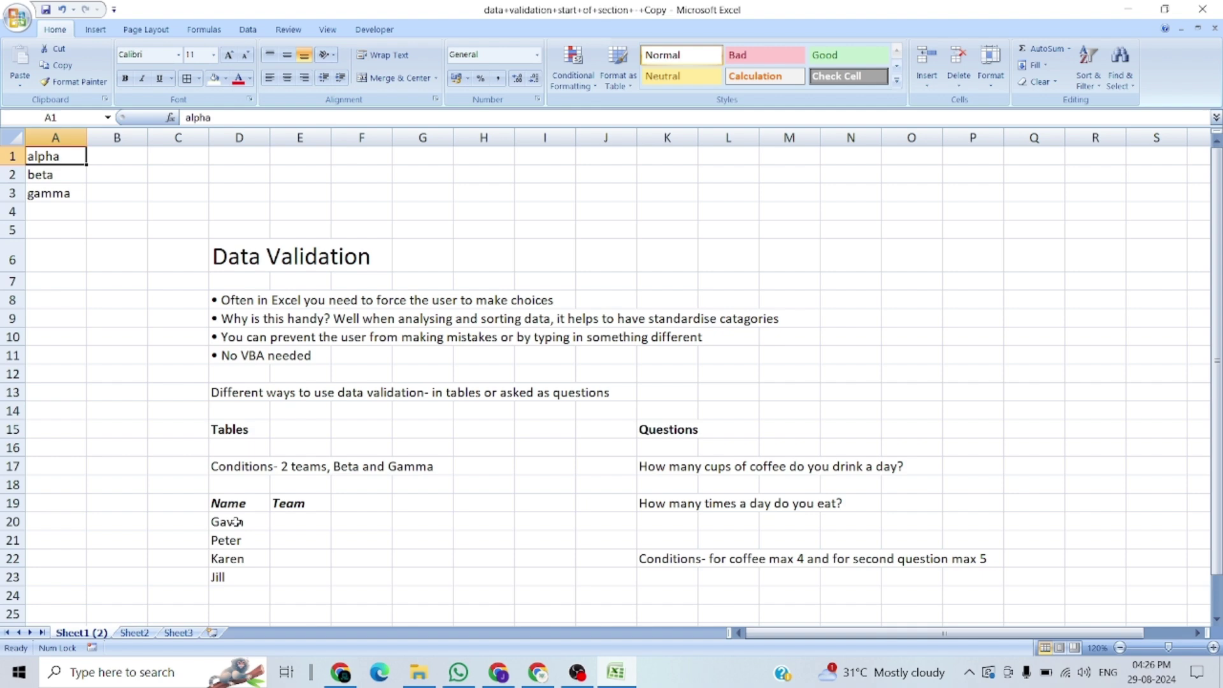
key(shift+Down)
key(shift+Down)
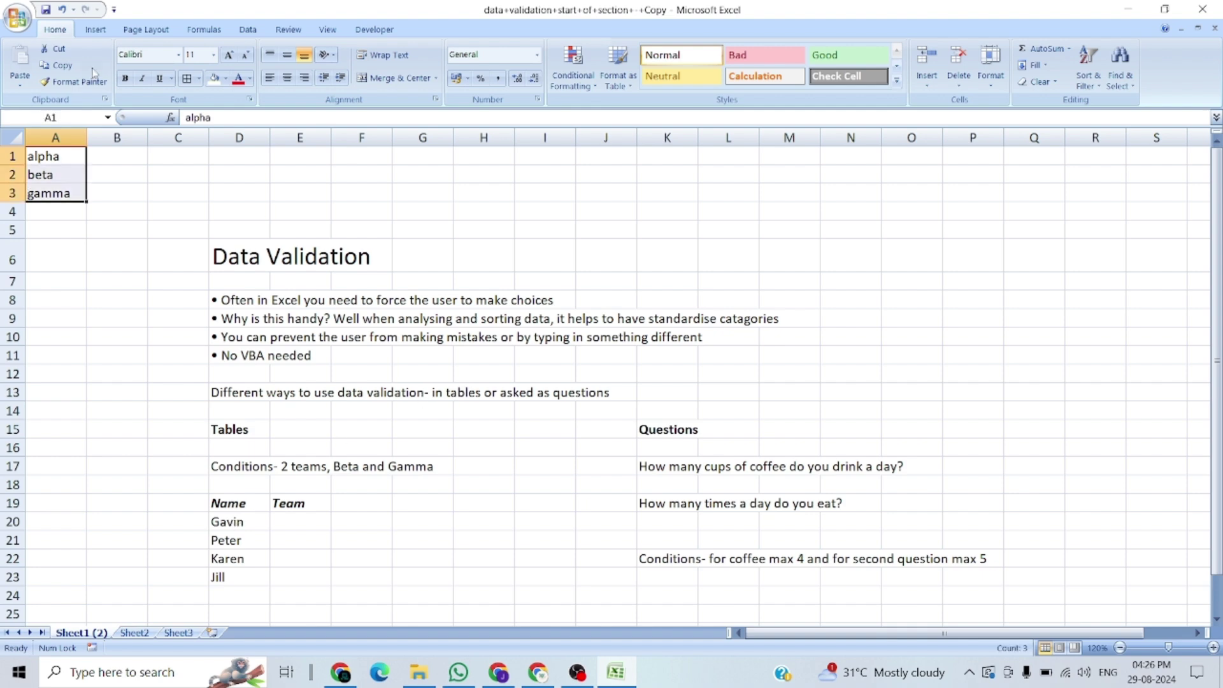
click(88, 37)
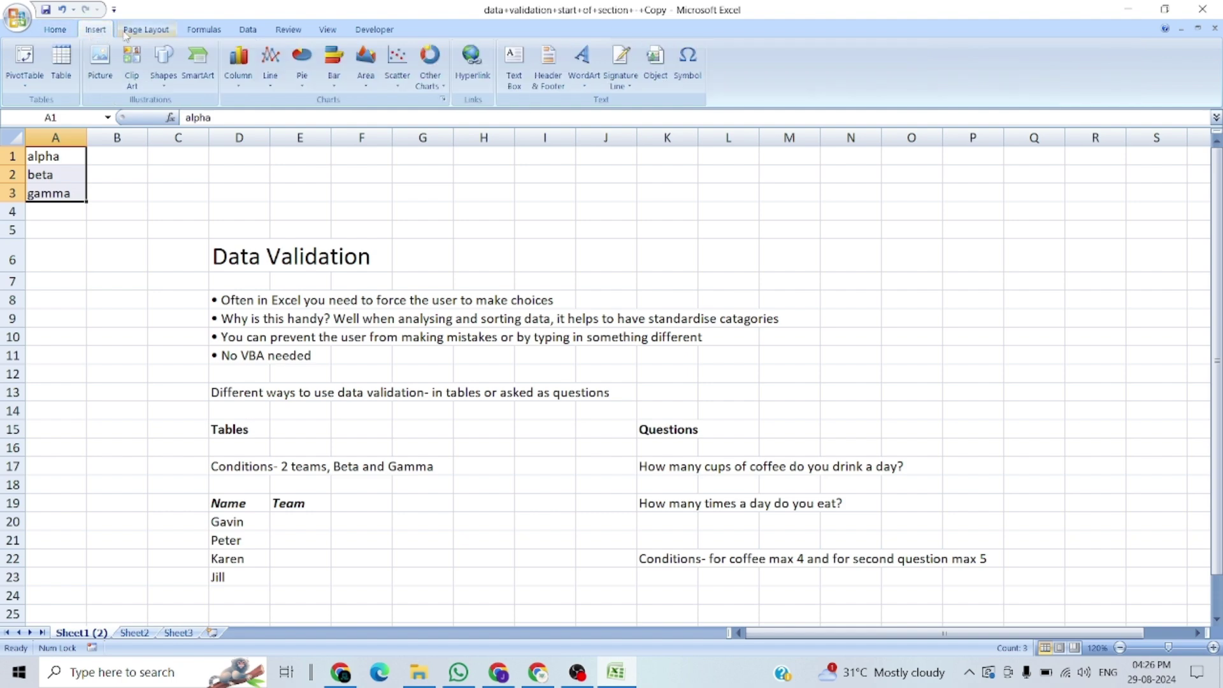
click(159, 33)
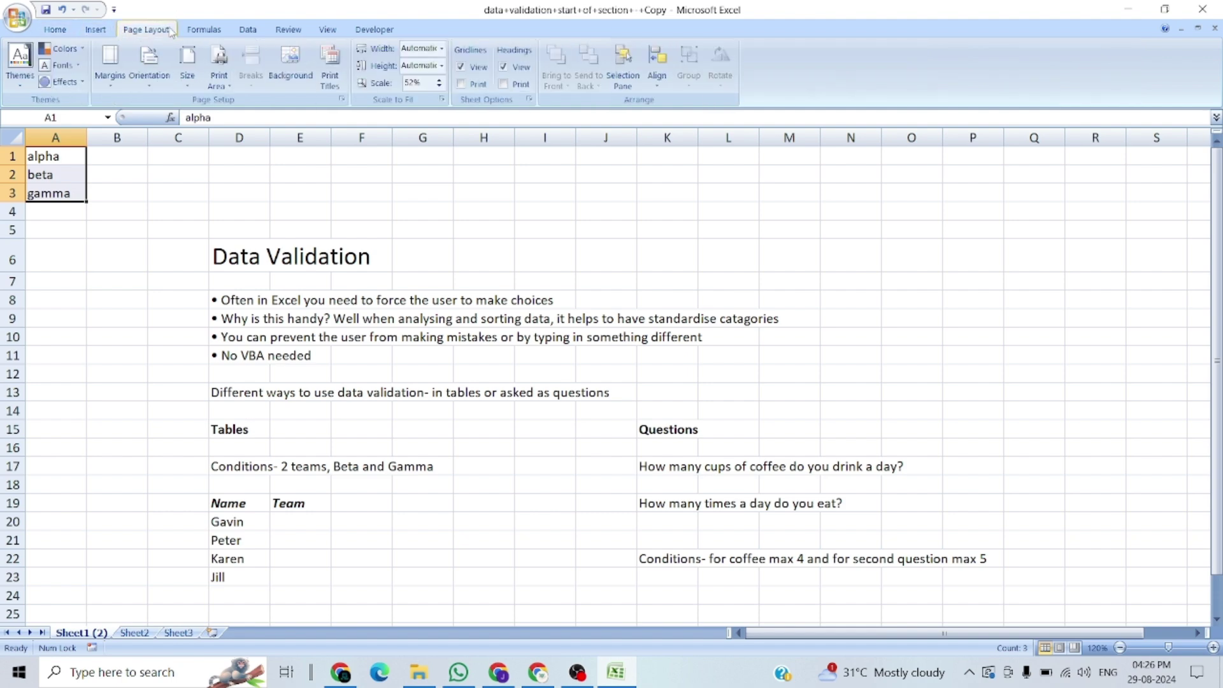
click(196, 33)
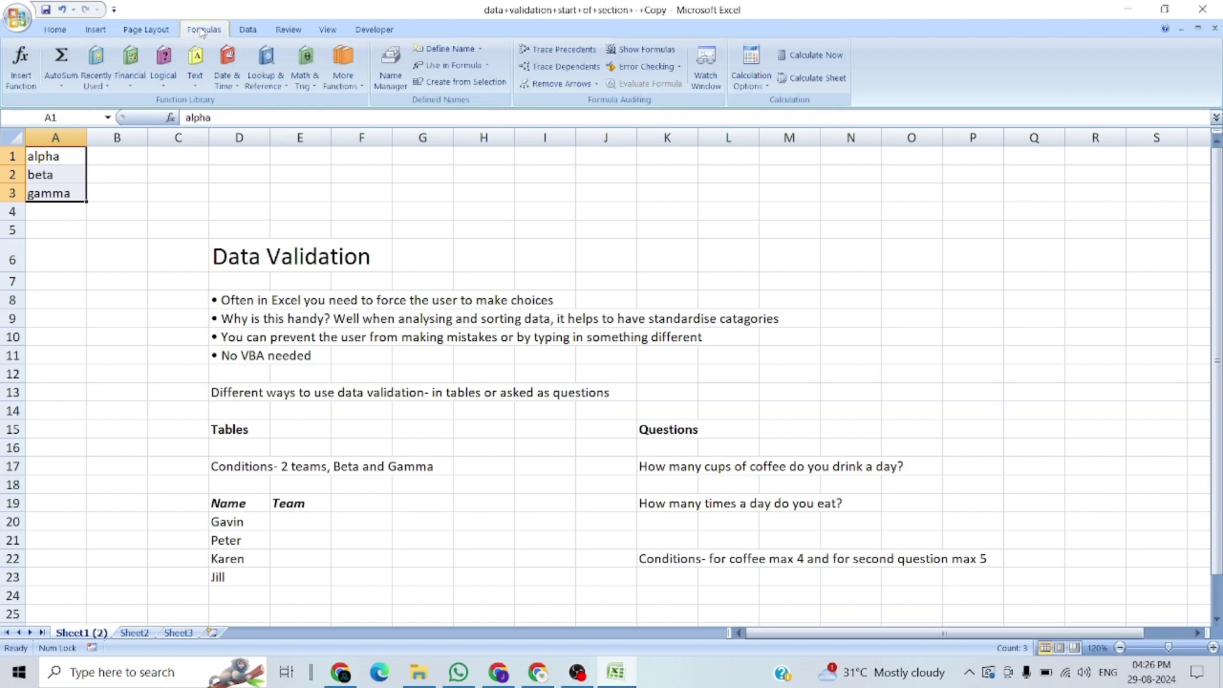
click(246, 32)
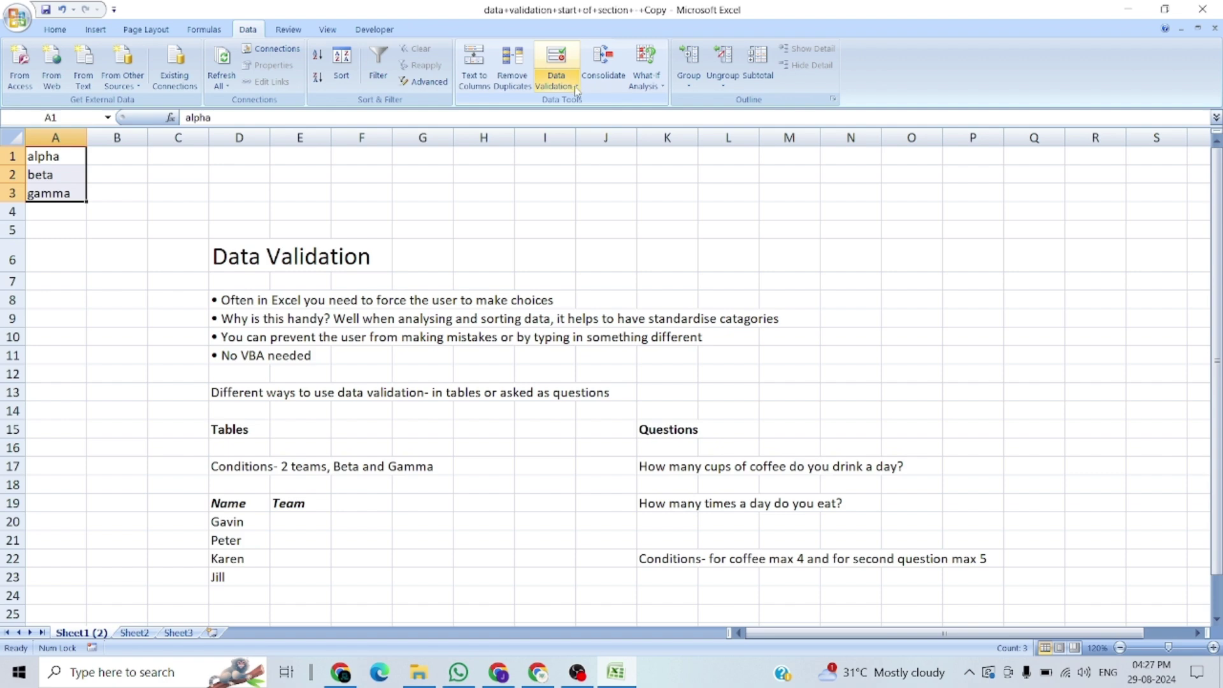
click(575, 89)
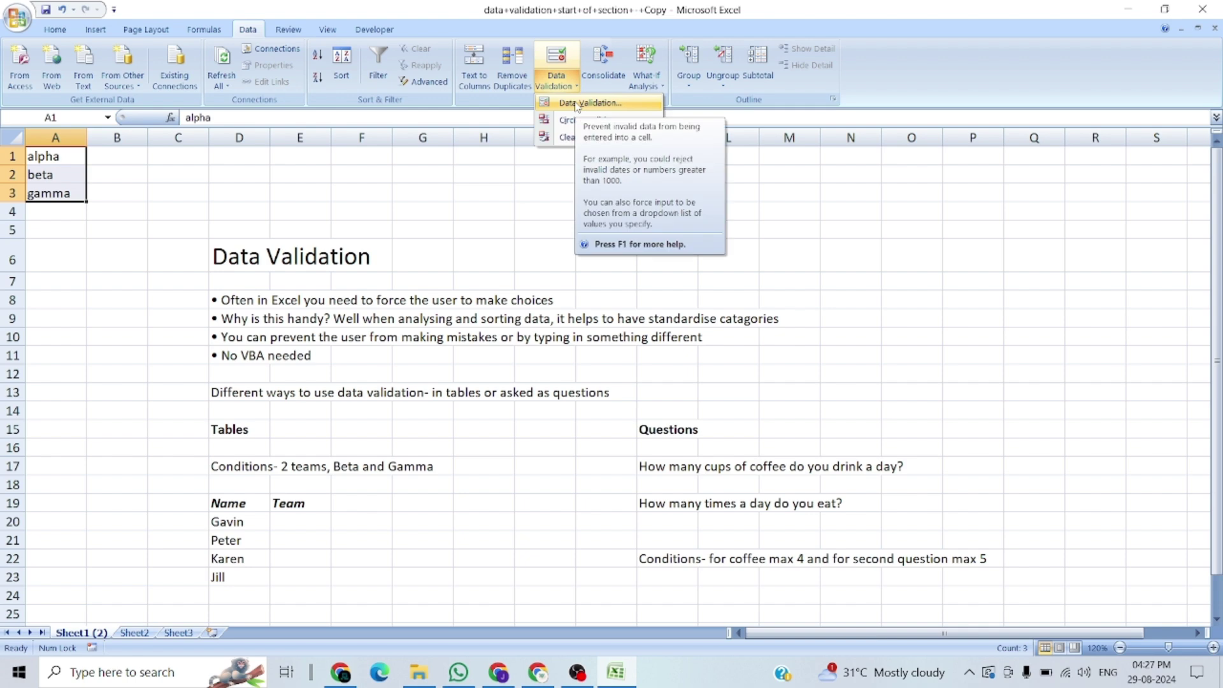
click(577, 104)
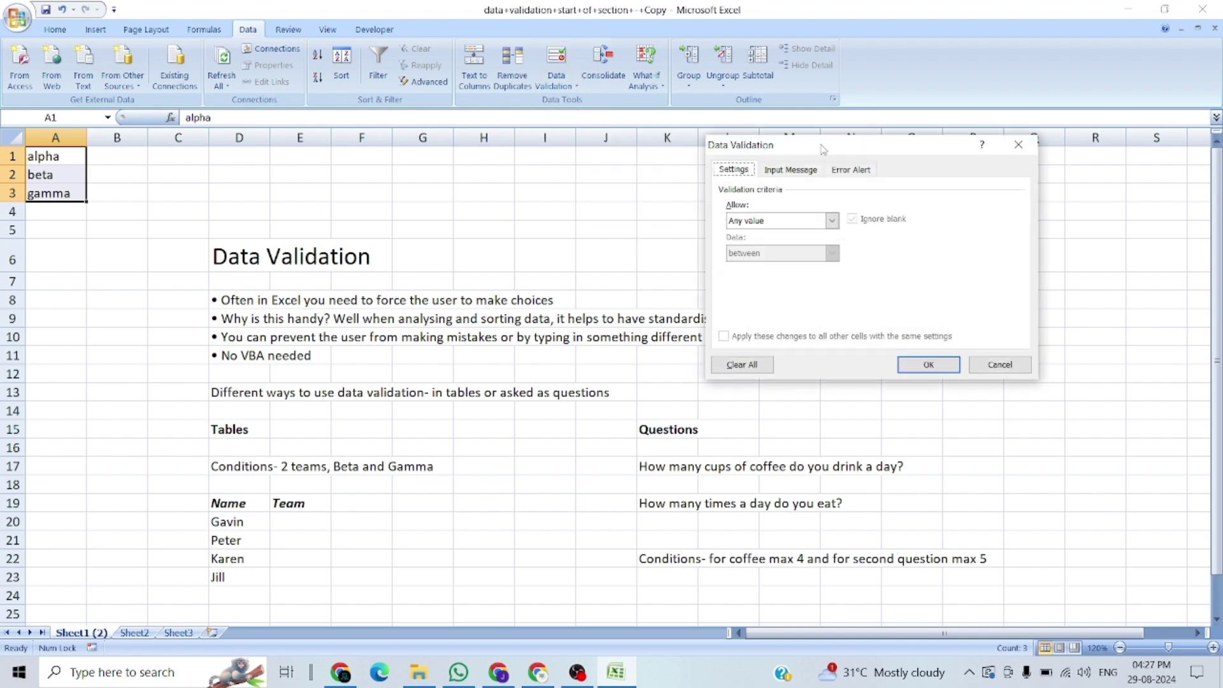
drag(822, 149, 762, 159)
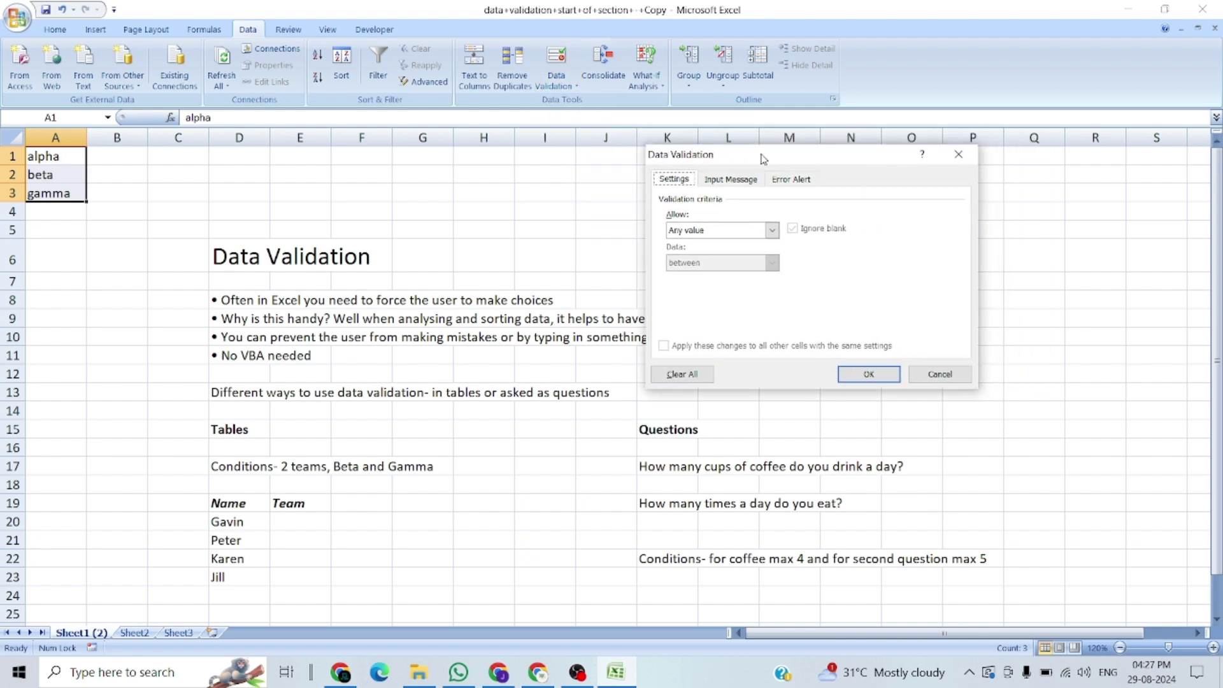
click(680, 376)
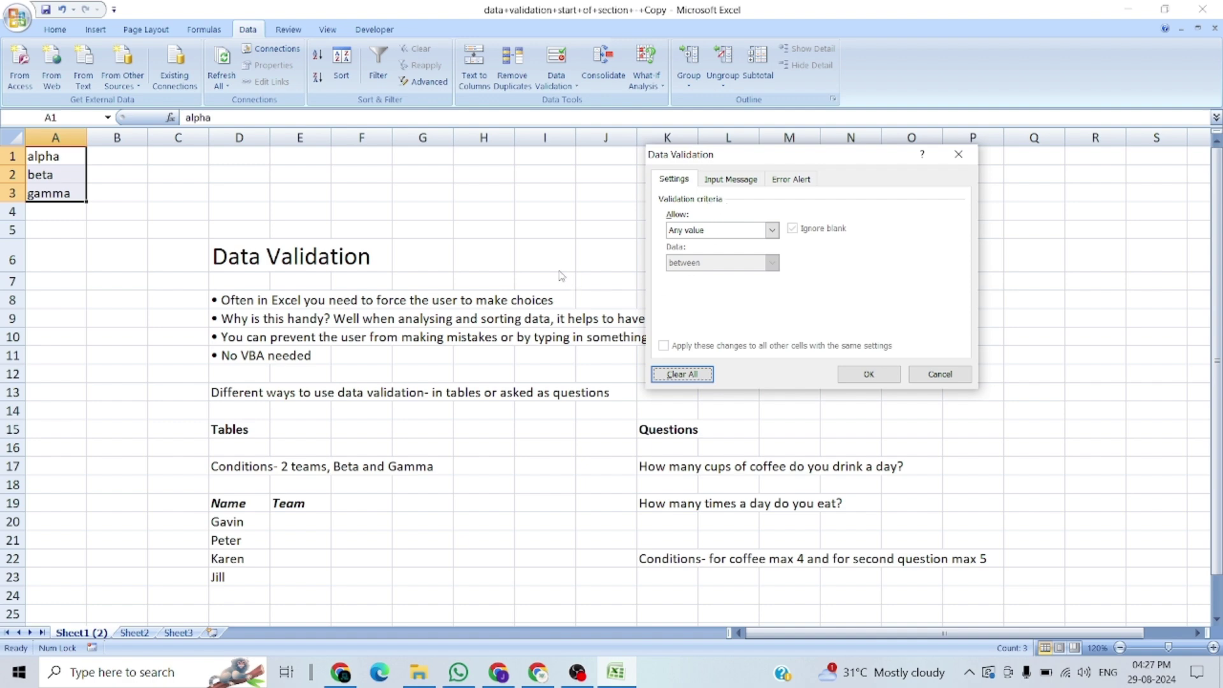
click(929, 376)
click(60, 258)
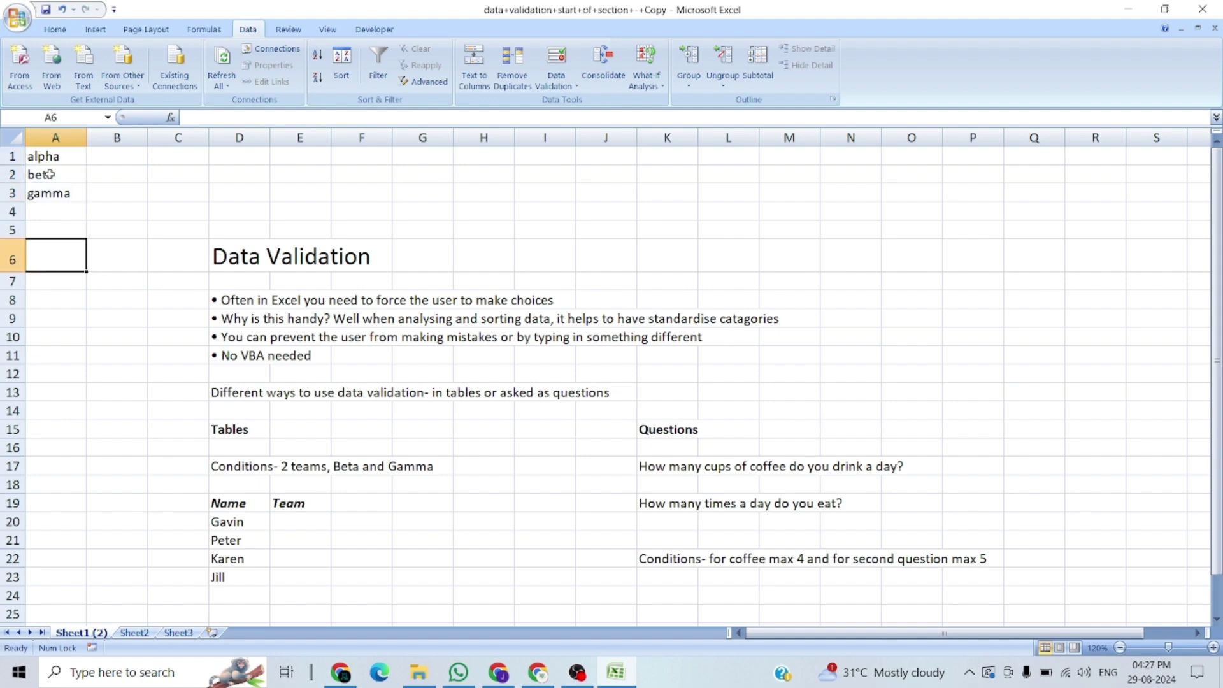
drag(45, 150, 46, 191)
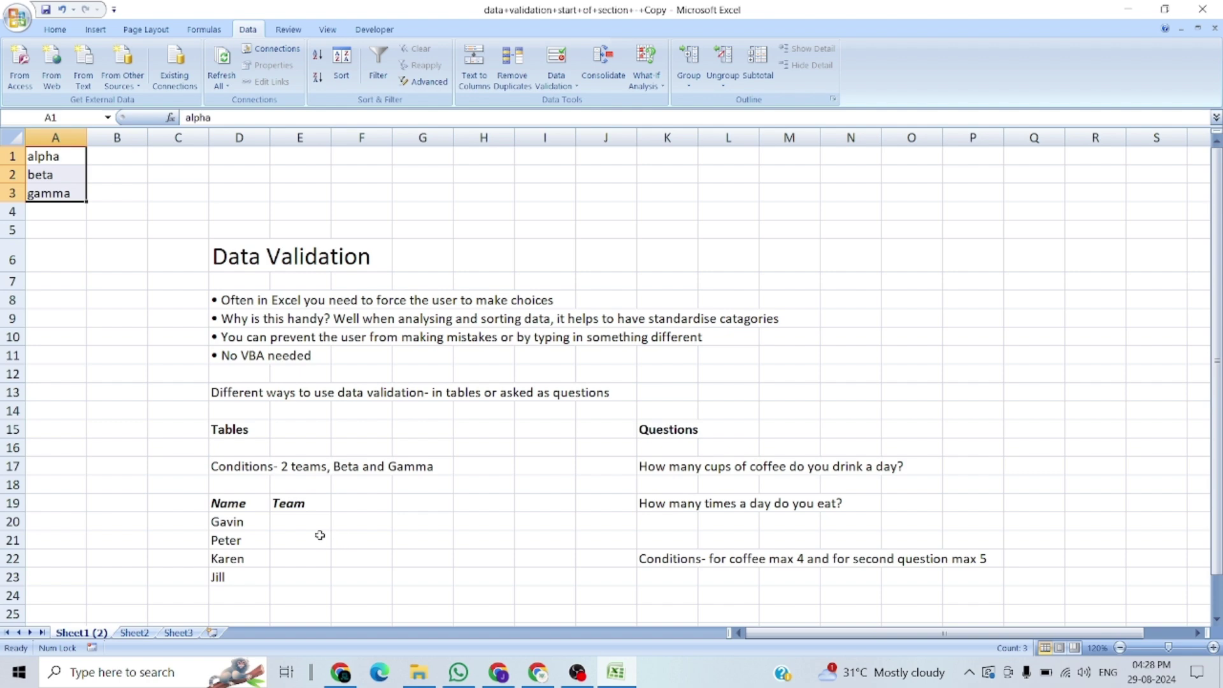
Open the data validation settings for Team cells E20:E23, extending the validation to the cells without settings.
click(294, 525)
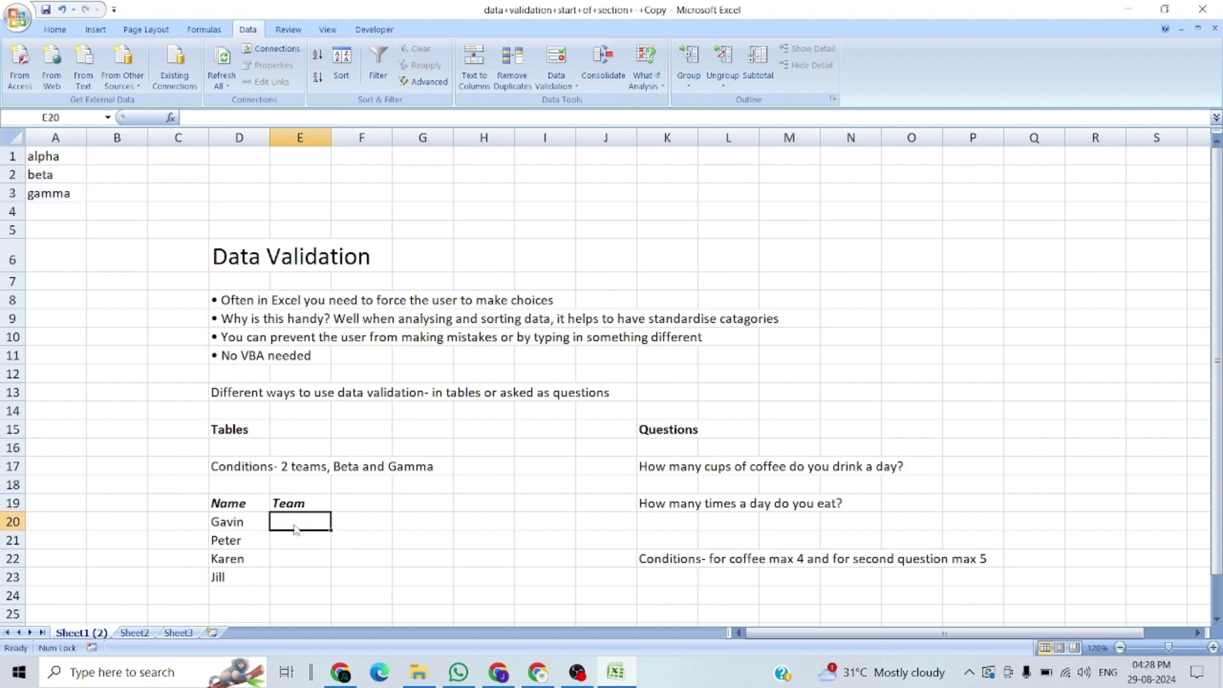
drag(295, 530, 296, 577)
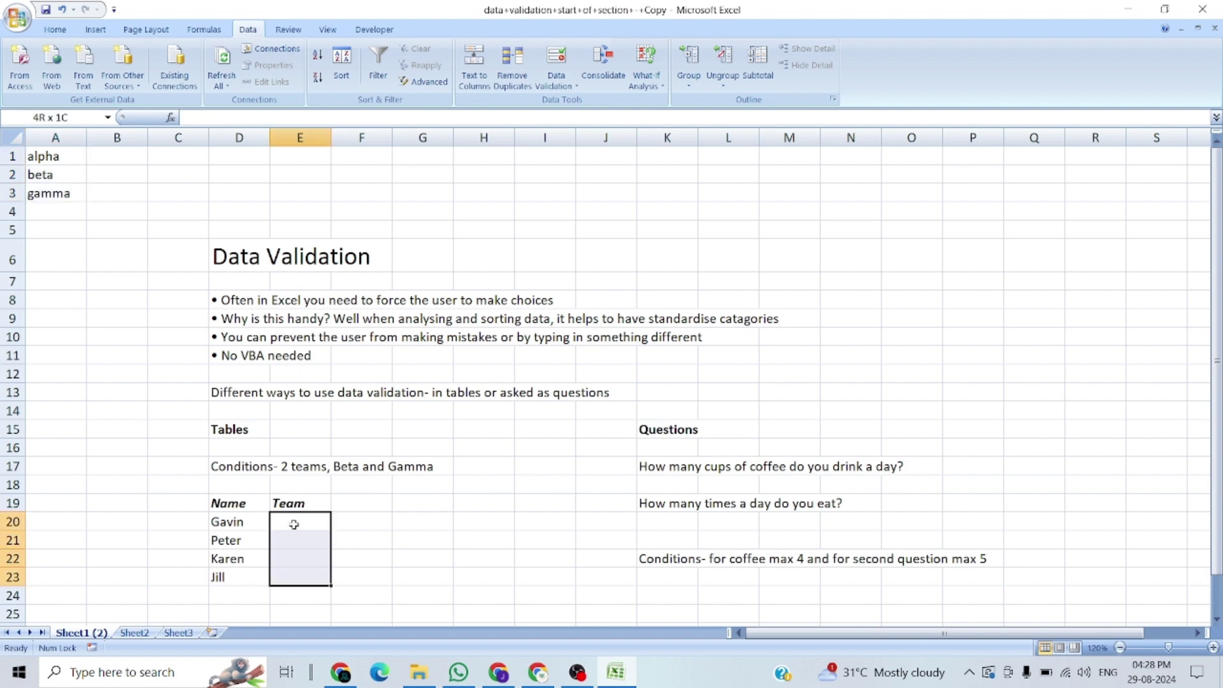
drag(294, 524, 293, 524)
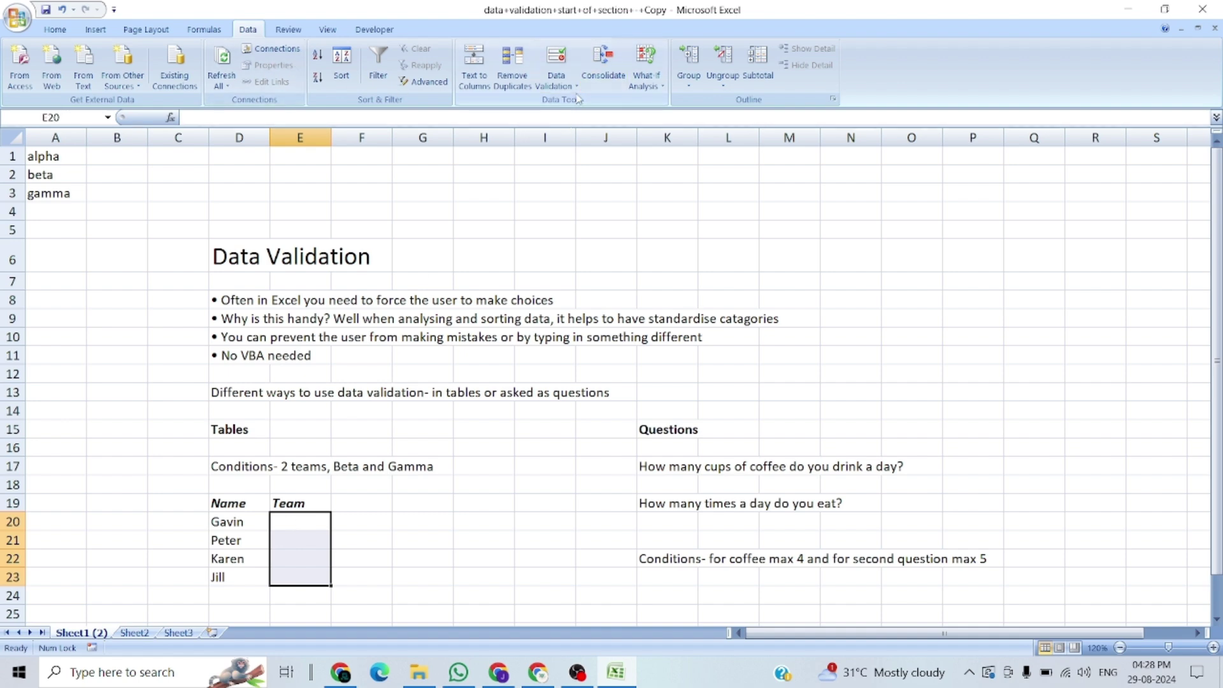
click(555, 81)
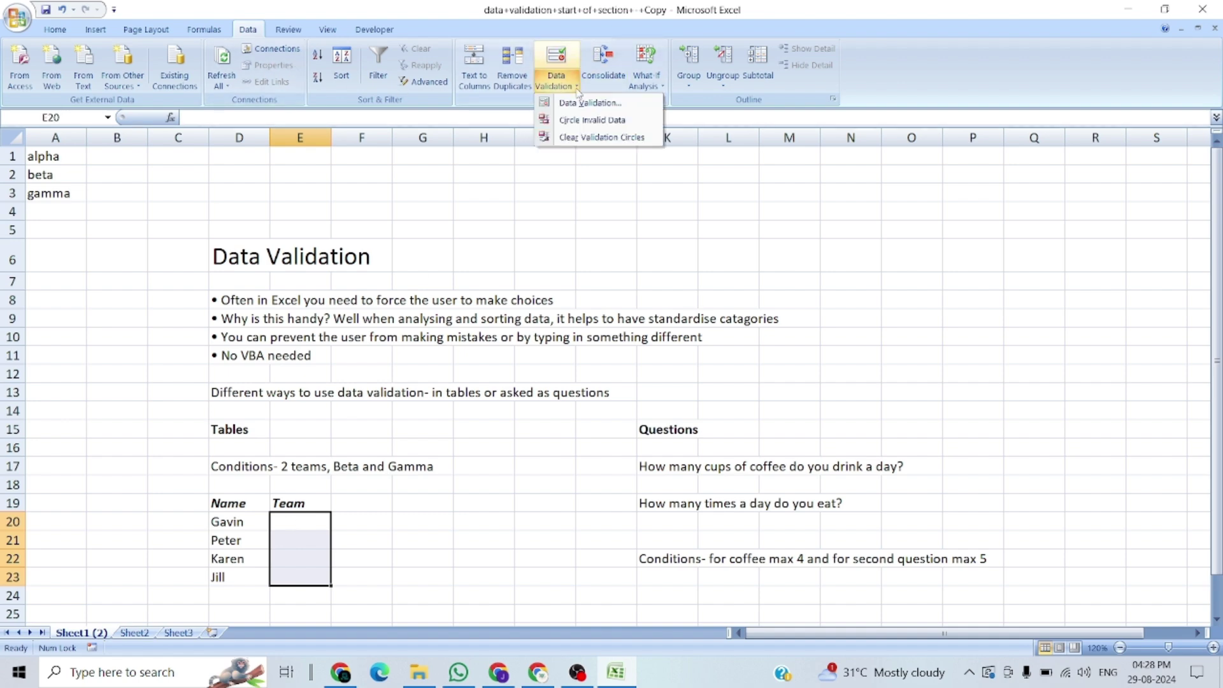
click(580, 104)
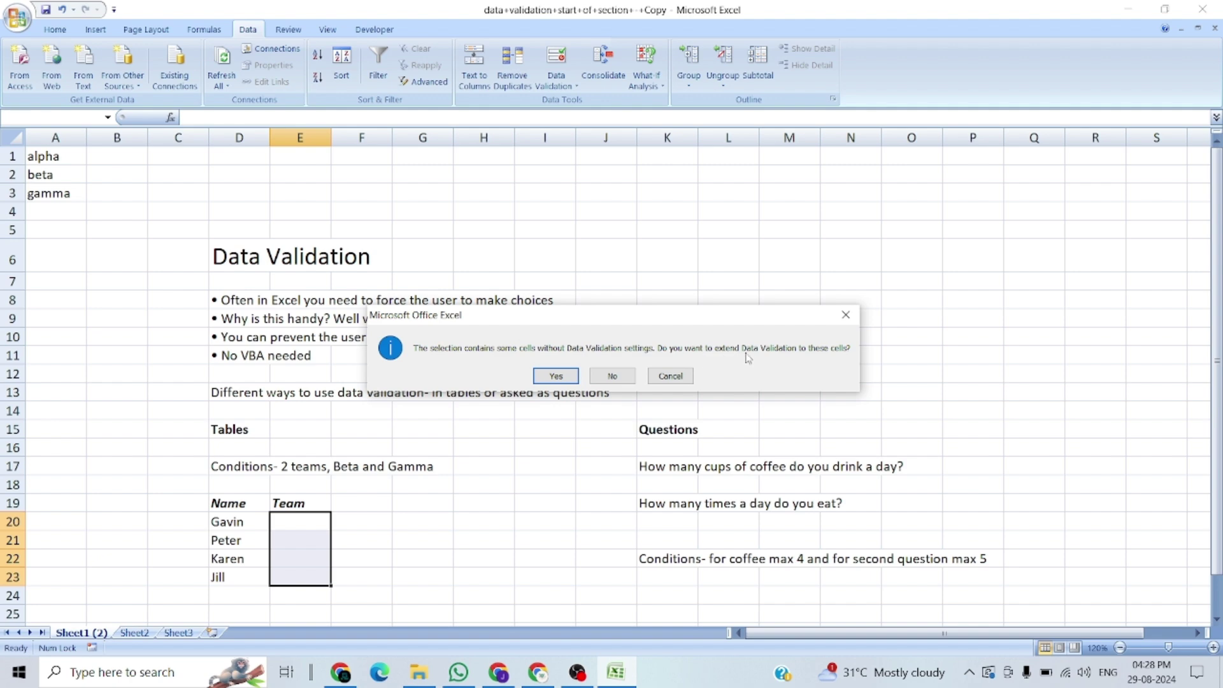
click(570, 377)
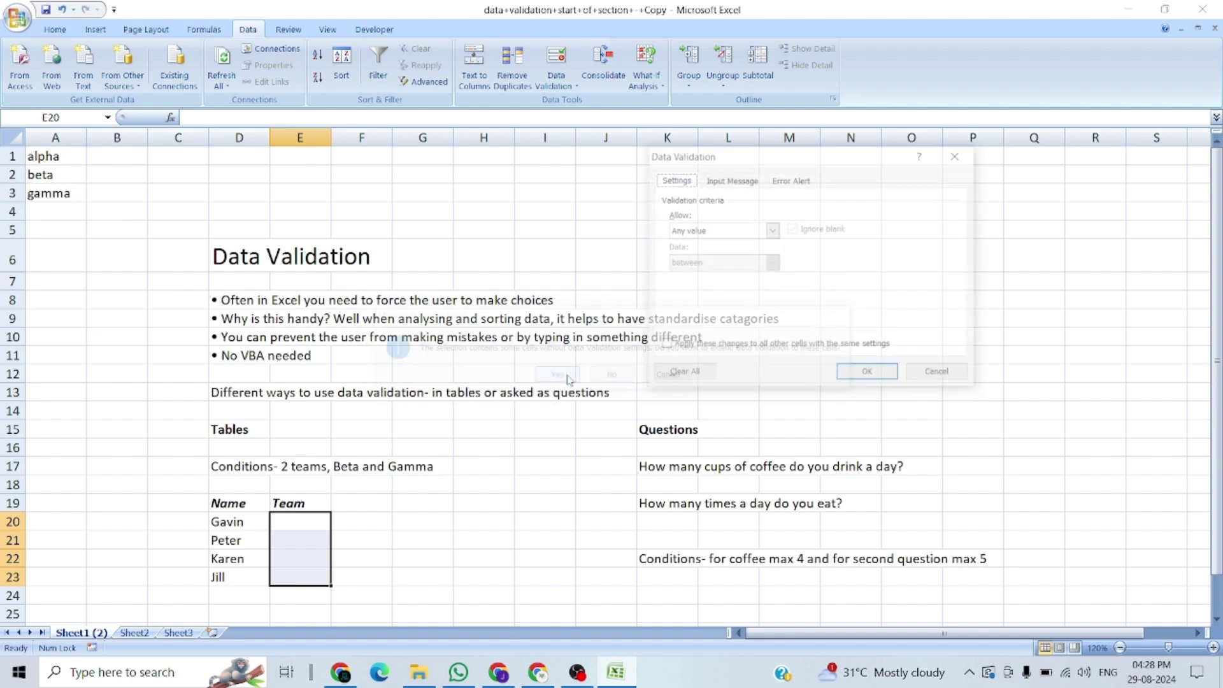
Allow only a List in the validation criteria, with cells A1:A3 (=$A$1:$A$3) as its source.
click(693, 230)
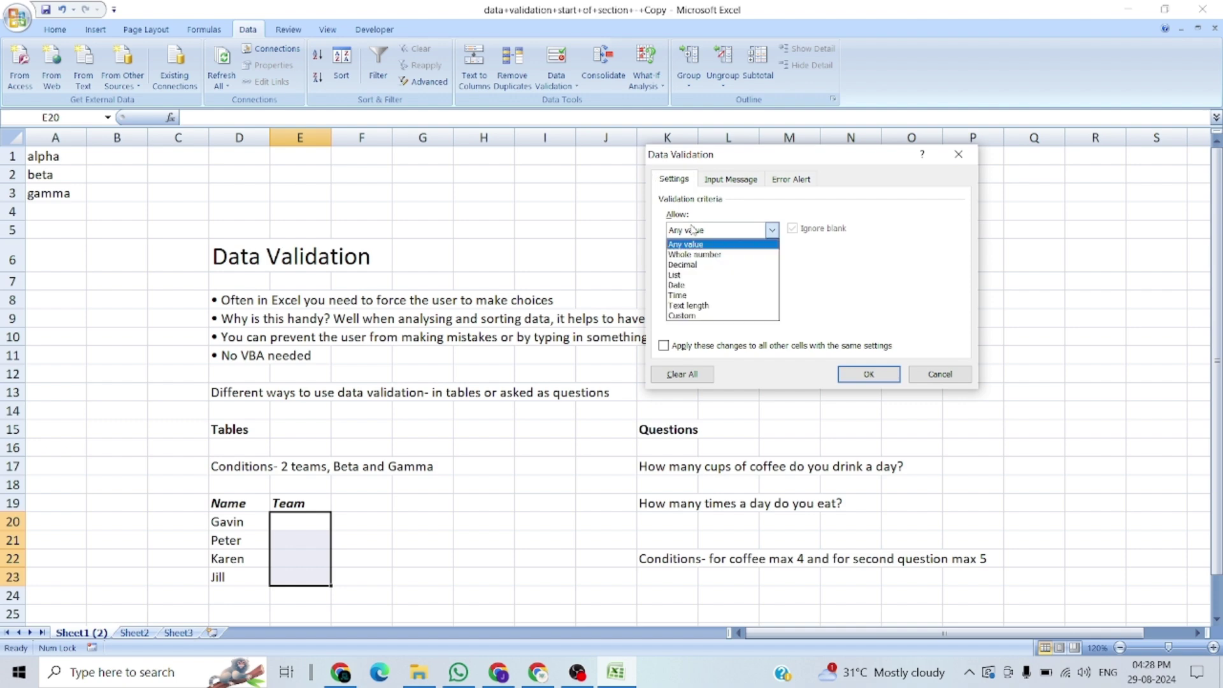
click(686, 275)
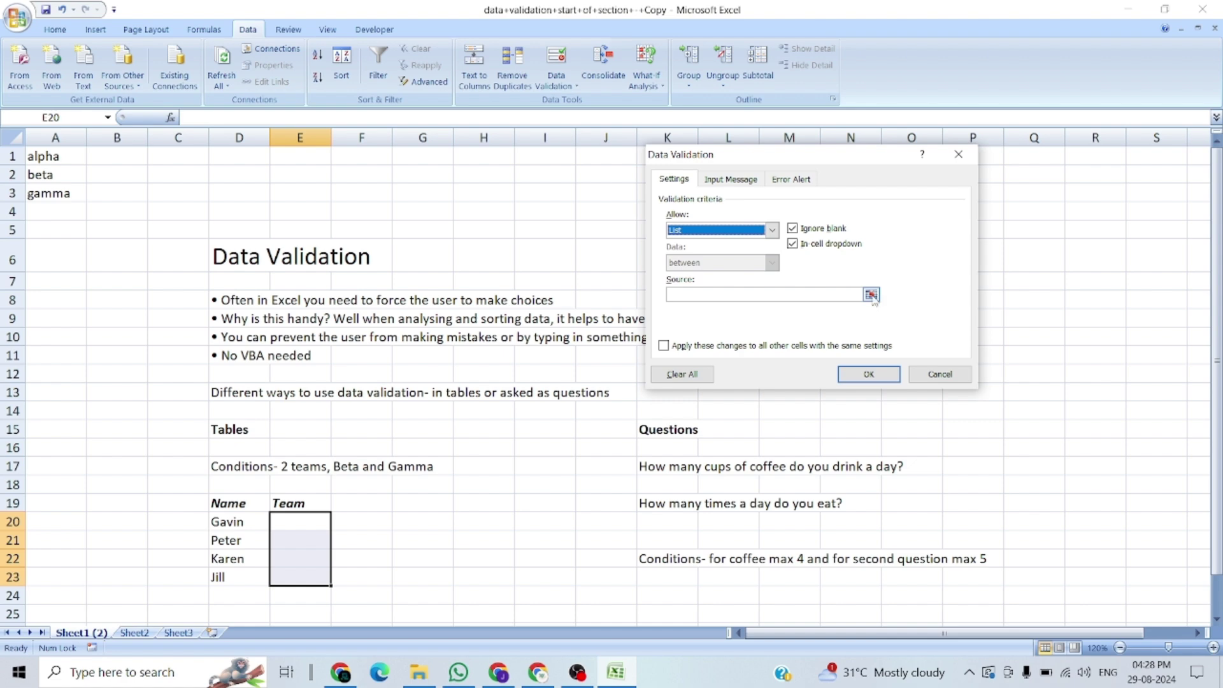
click(871, 294)
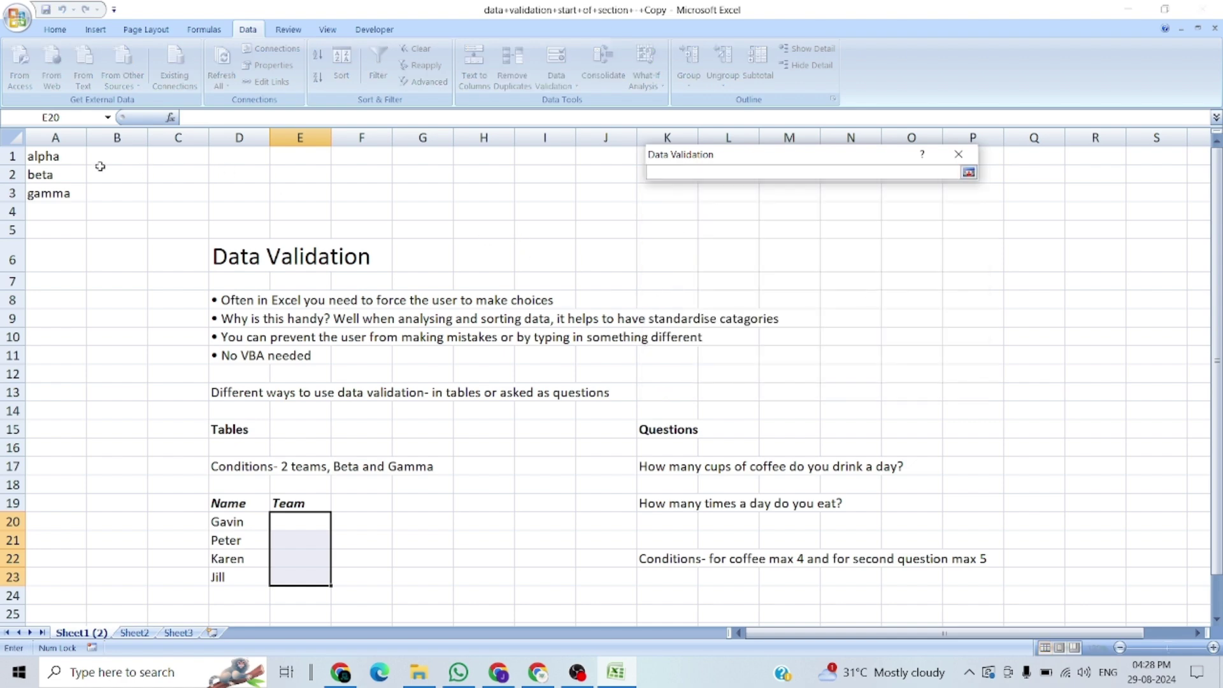
click(37, 157)
key(shift+Down)
key(shift+Down)
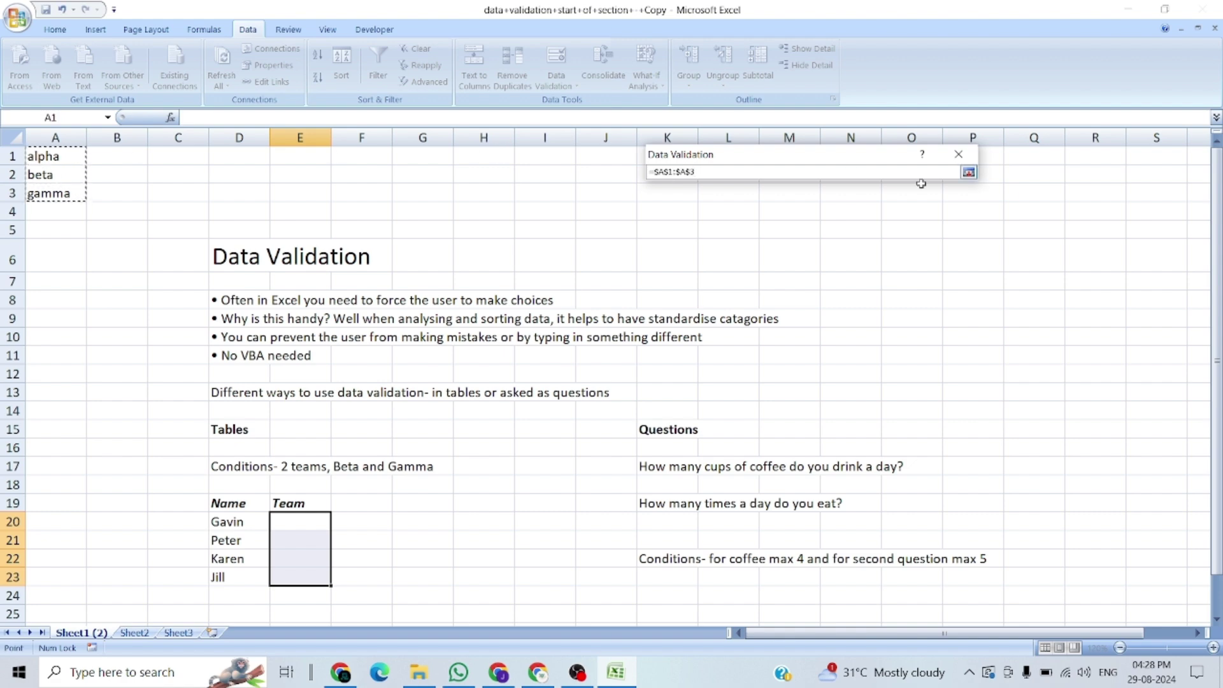
click(968, 173)
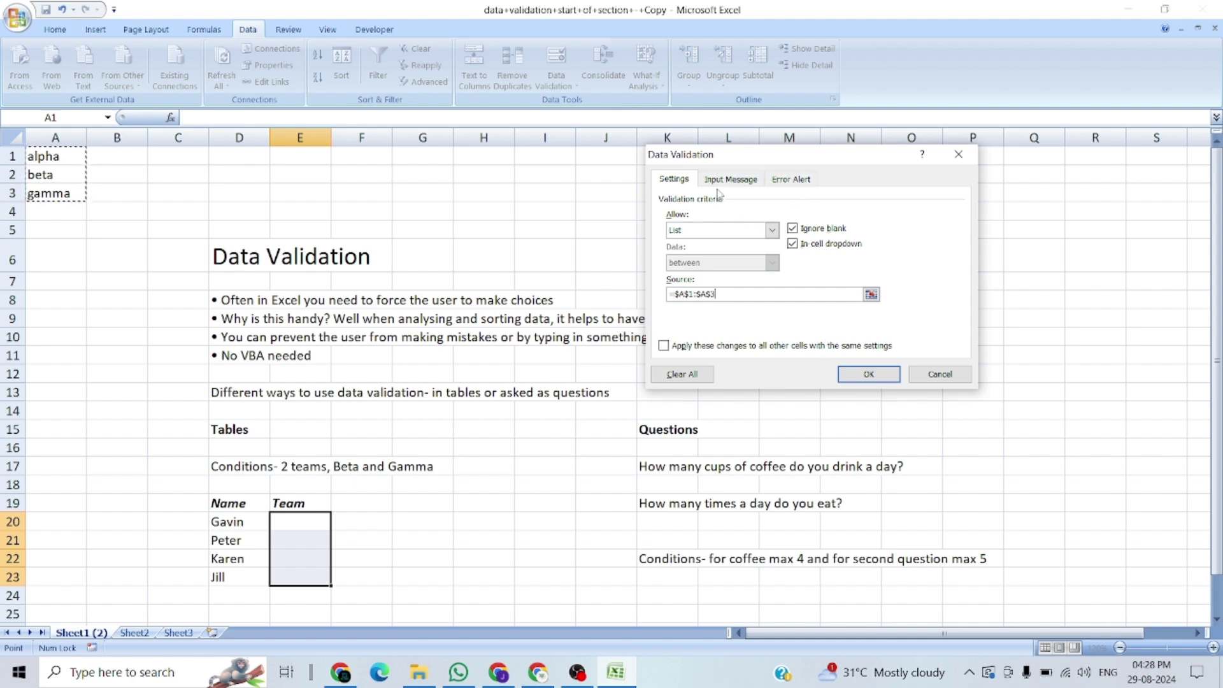
Set the error alert title to "This is the wrong value".
click(787, 185)
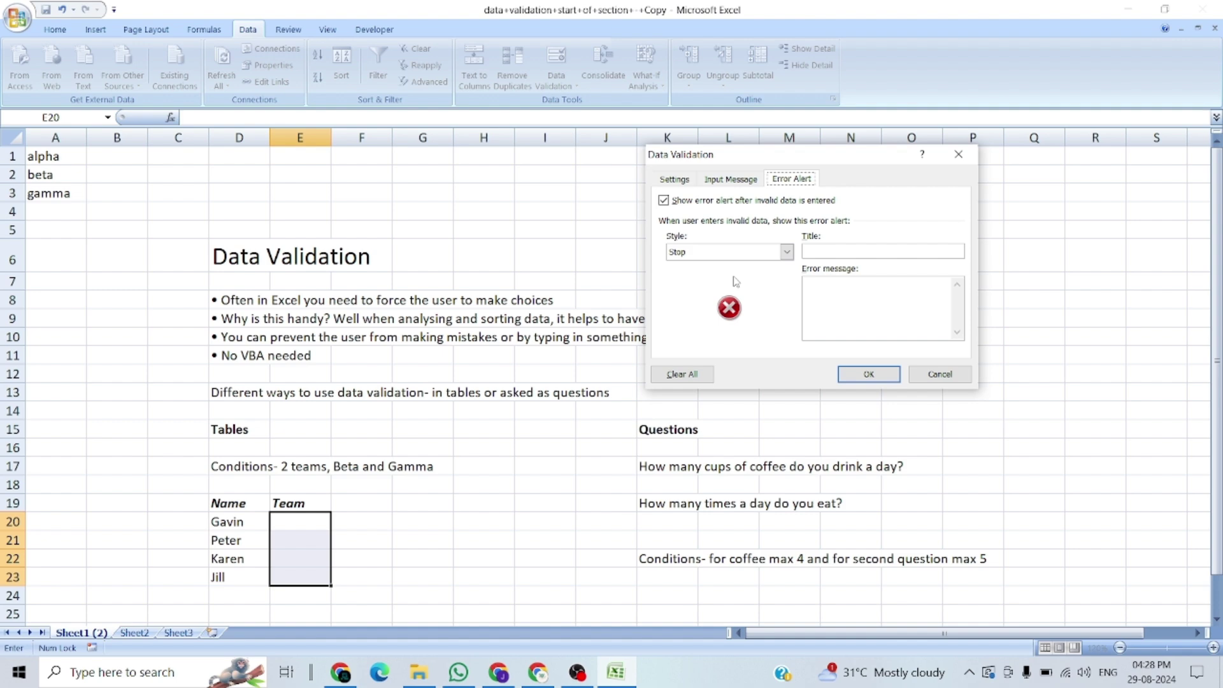
click(823, 250)
text(Ths)
text(is is the )
text(wrong val)
text(ue)
Set the error message to "This is not correct Value please enter alpha beta gamma" and apply the validation.
text(This )
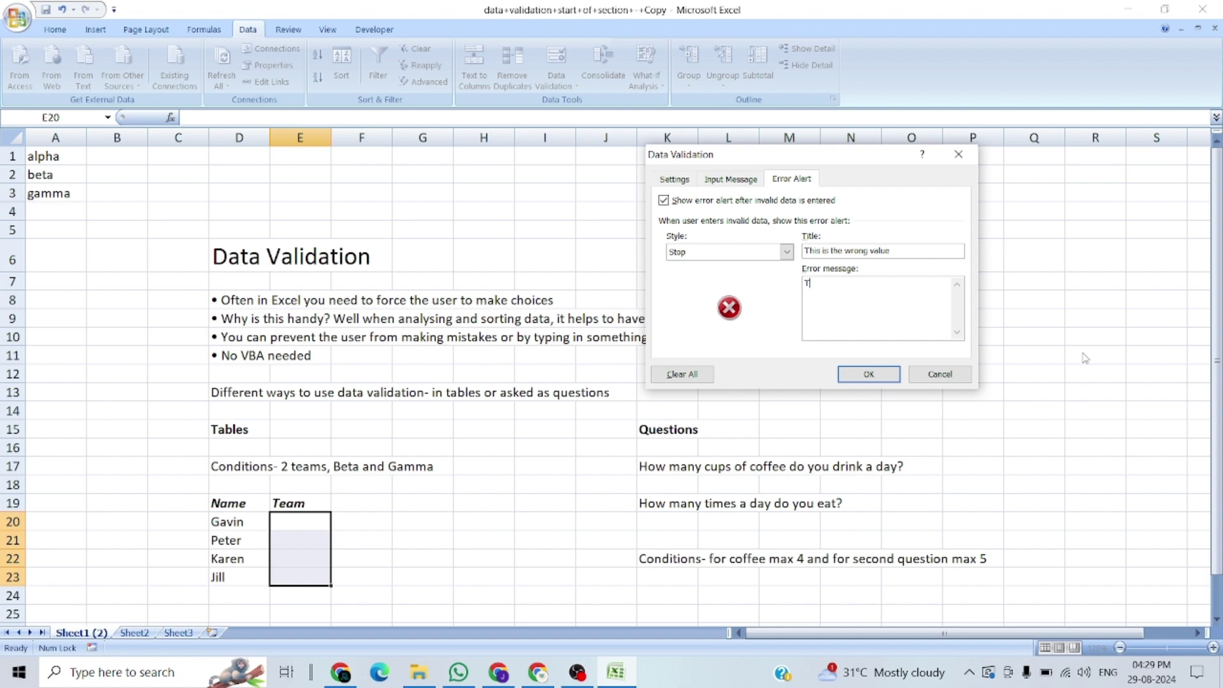
text(i)
key(BackSpace)
key(BackSpace)
text(is is not correct CV)
key(BackSpace)
key(BackSpace)
text(Values)
text( please enter)
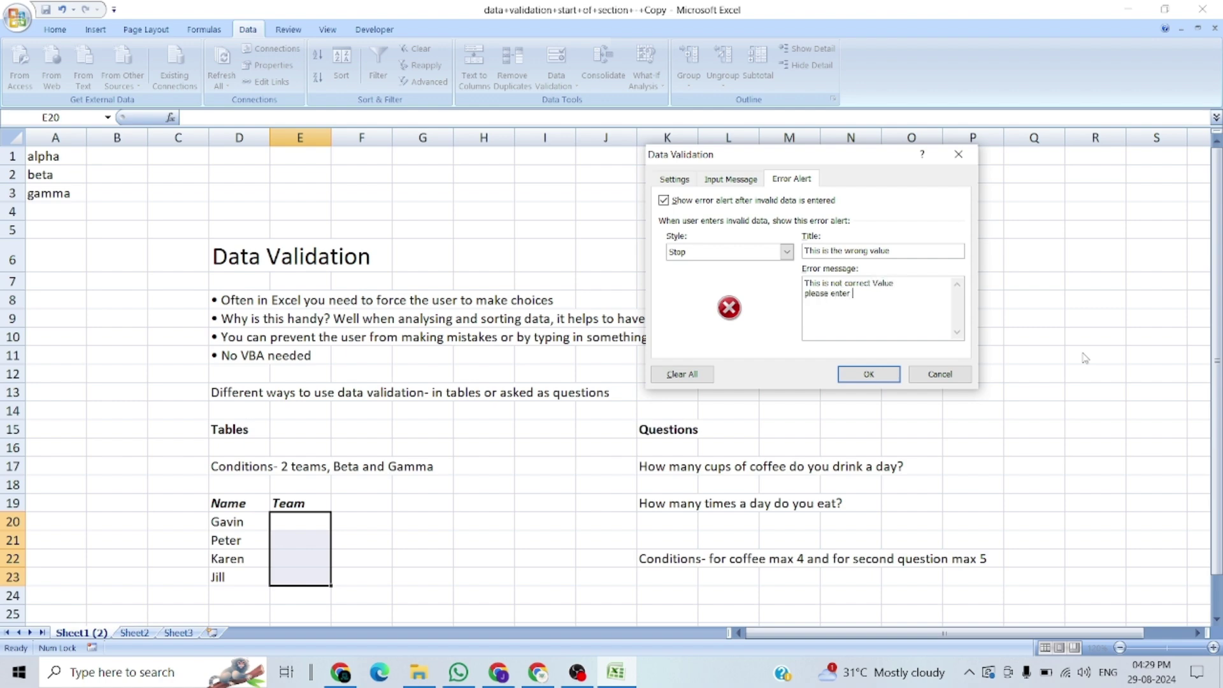
text( alpha beta gamma)
click(868, 377)
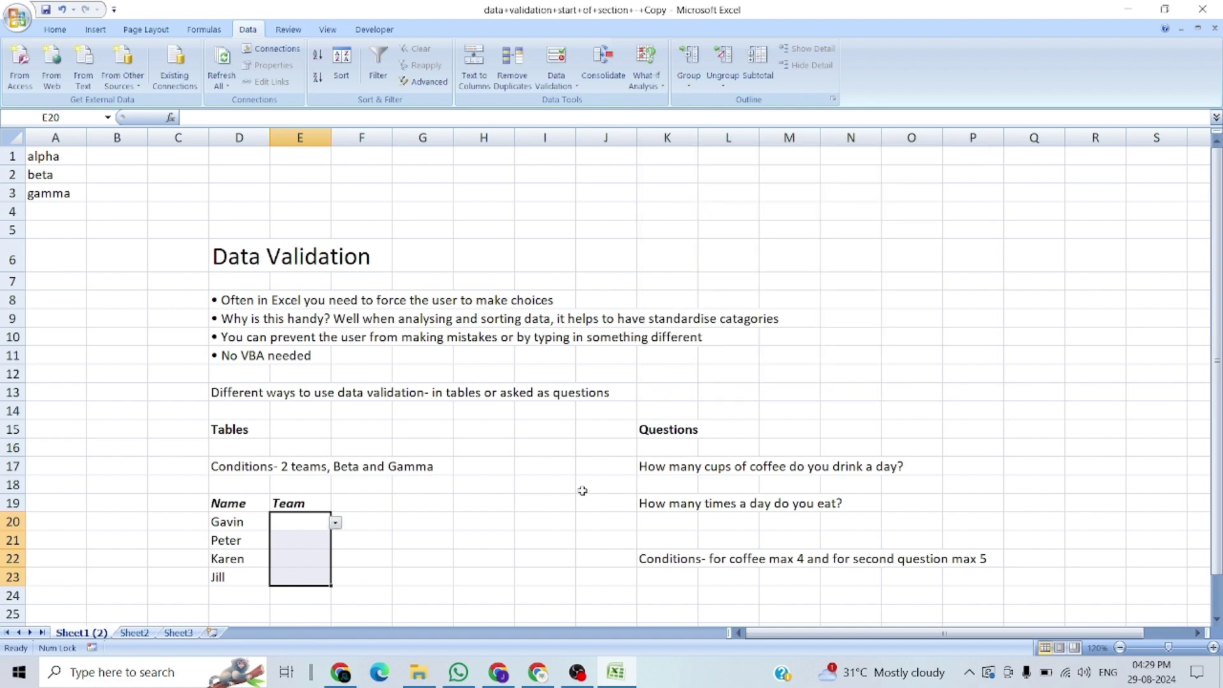
Choose beta from the dropdown list in Team cell E20.
click(336, 524)
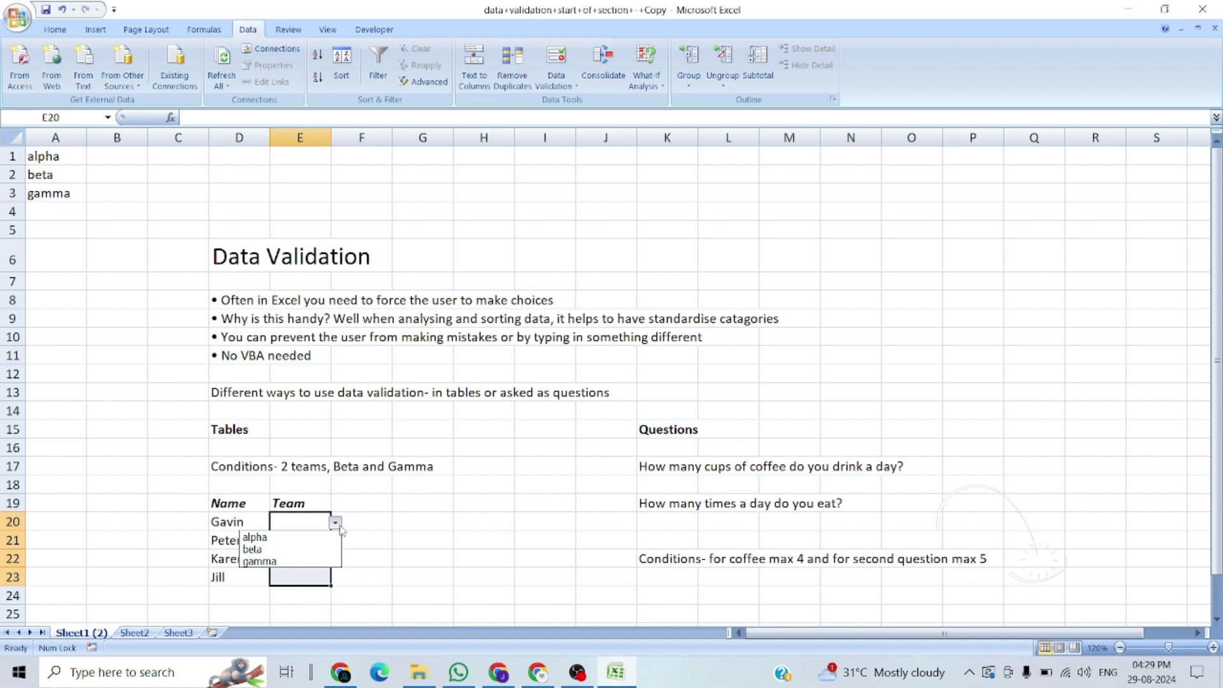
click(304, 548)
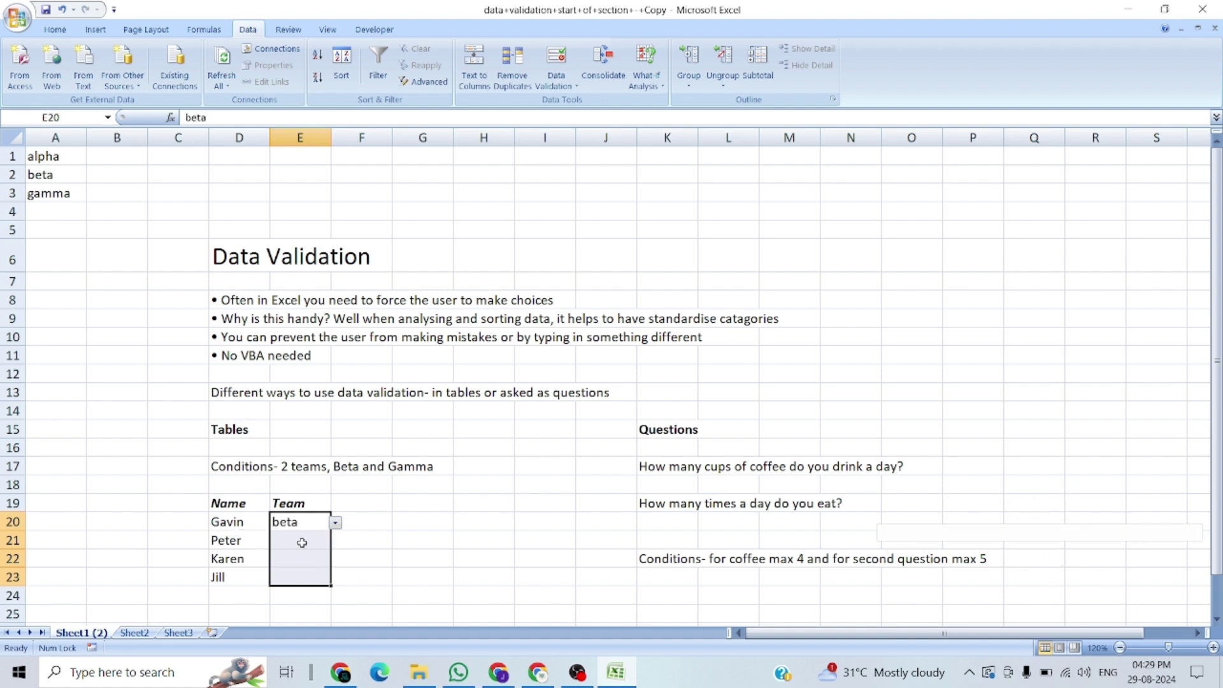
click(318, 537)
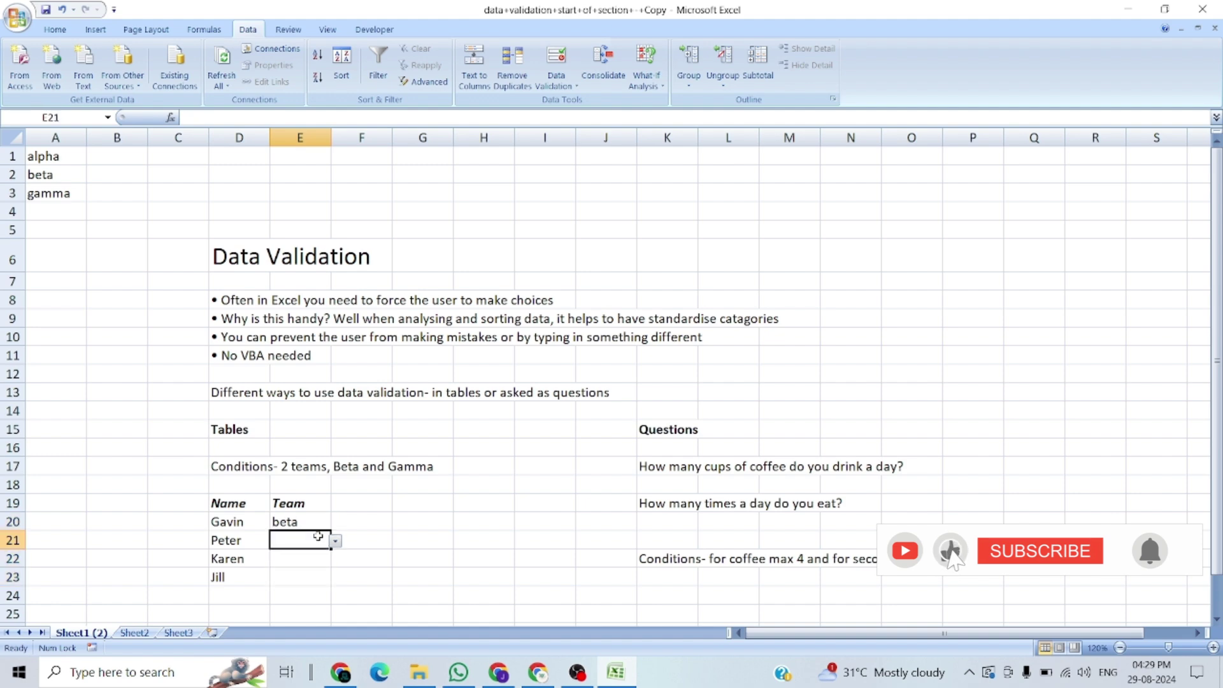
Examine which cells in and around Team range E20:E23 offer the validation dropdown.
click(311, 523)
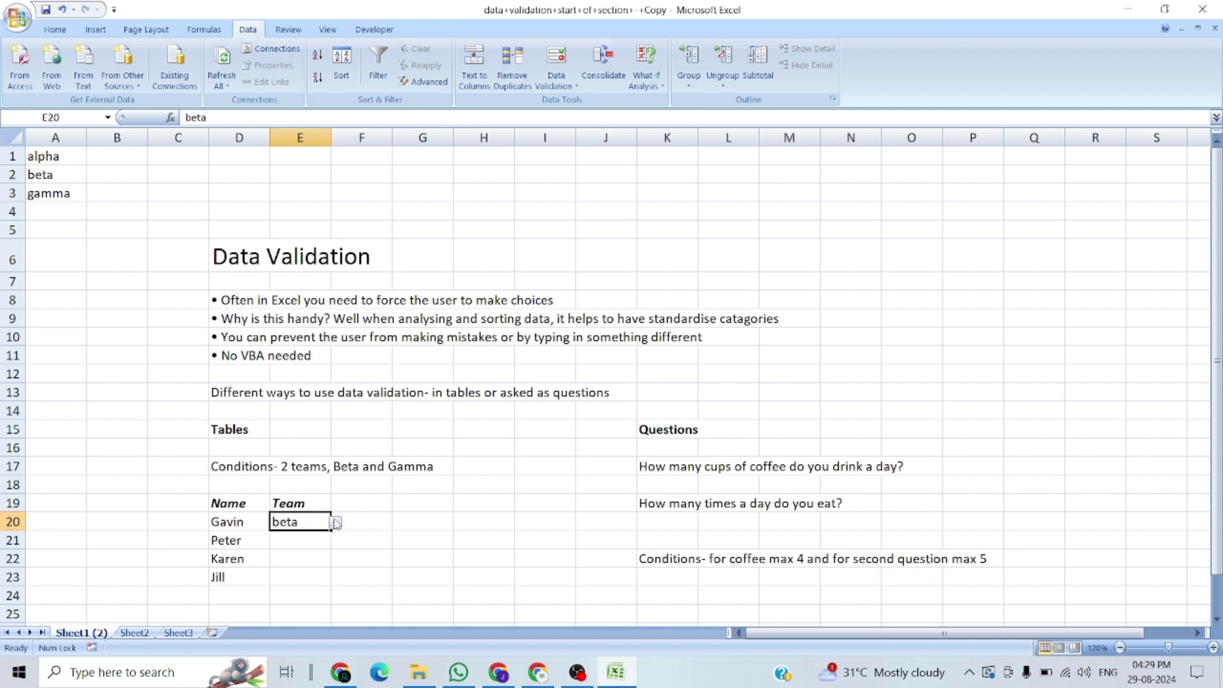
key(Down)
key(Down)
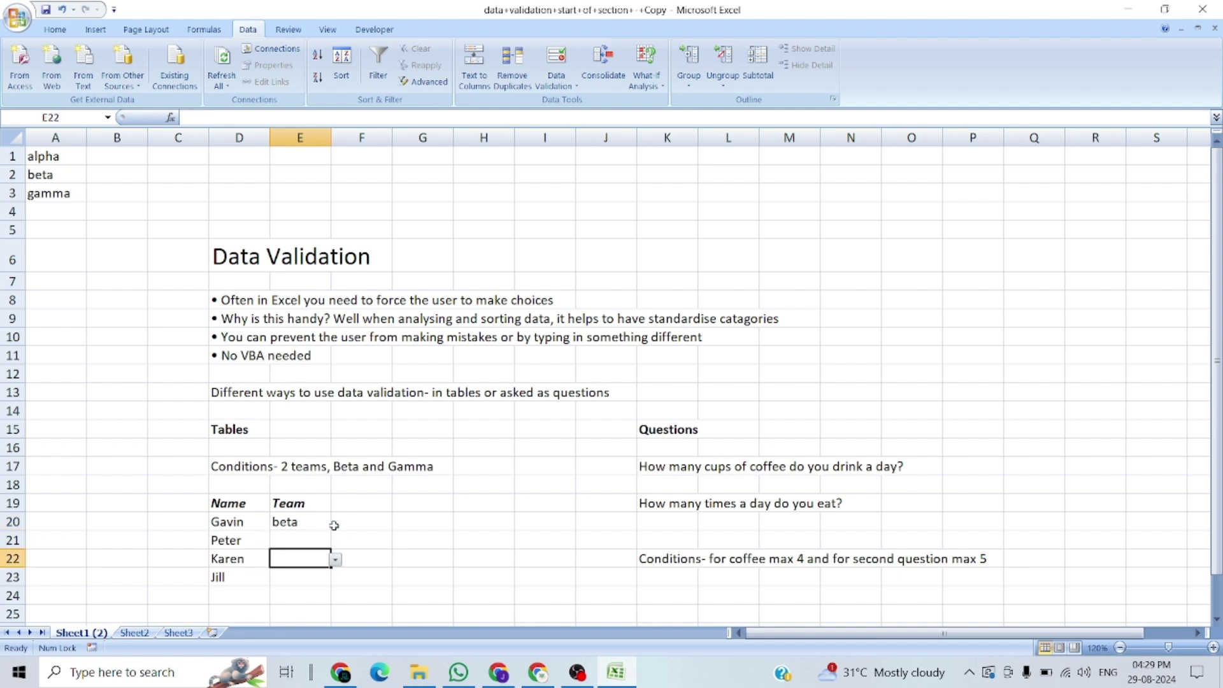
key(Down)
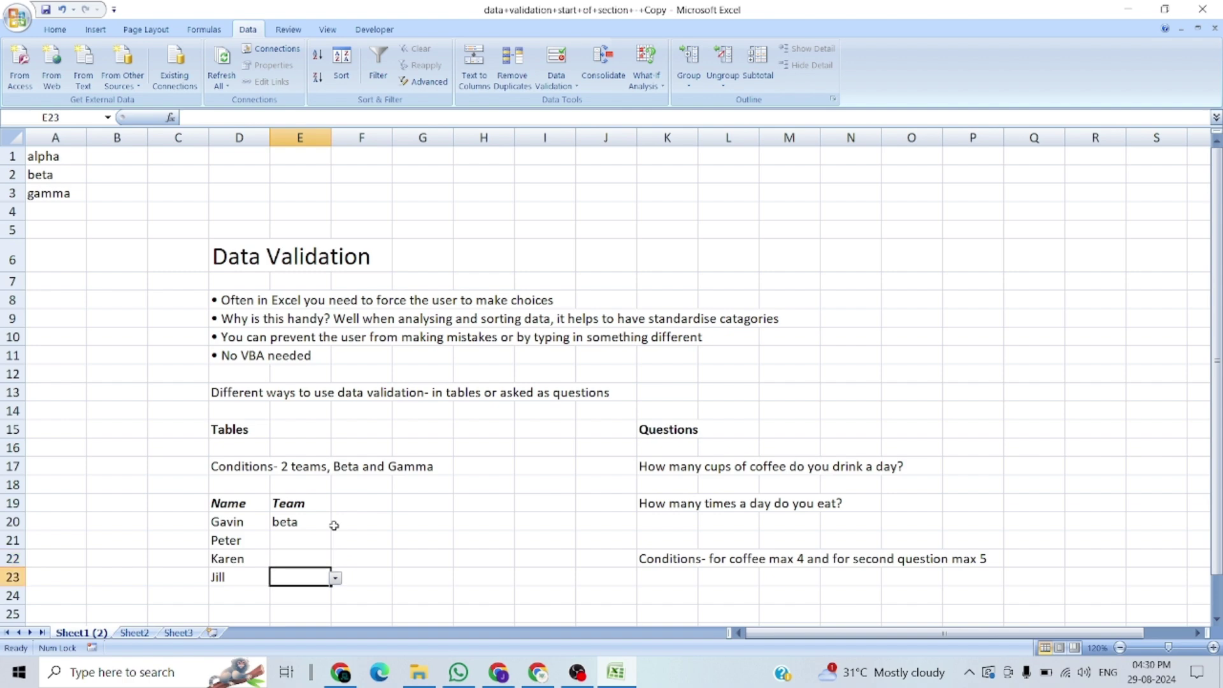
key(Down)
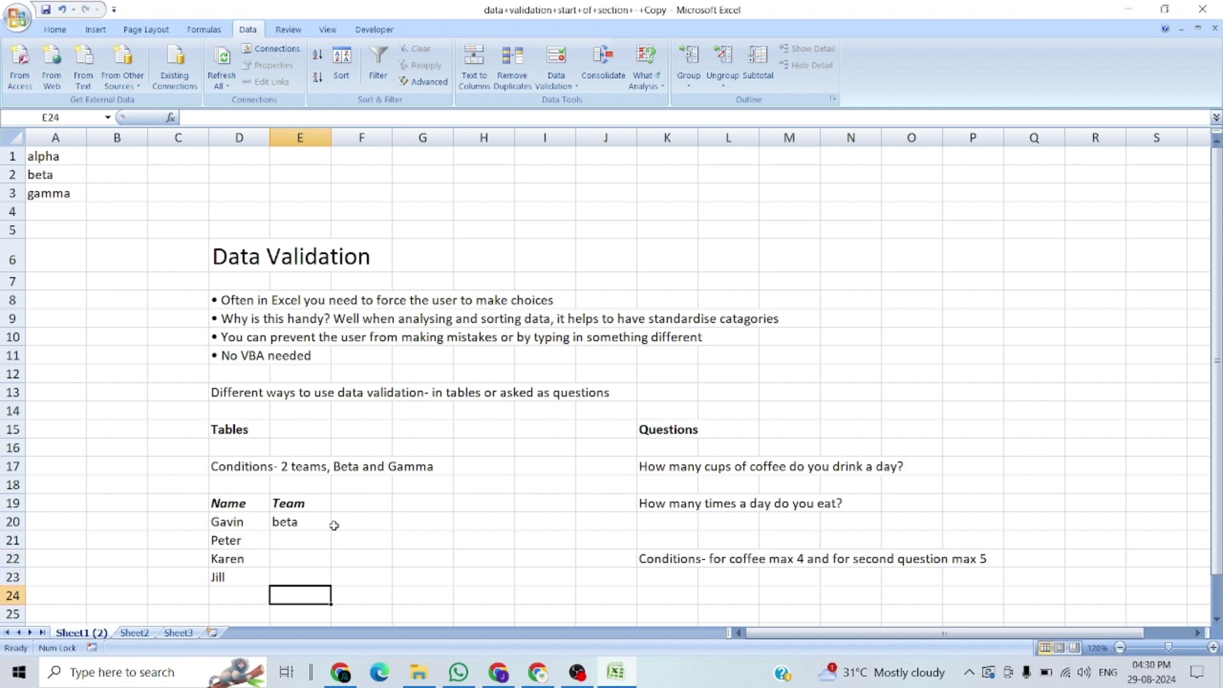
key(Down)
key(Down)
key(Up)
key(Up)
key(Left)
key(Left)
key(Right)
key(Right)
key(Up)
key(Up)
key(Up)
key(Up)
key(Up)
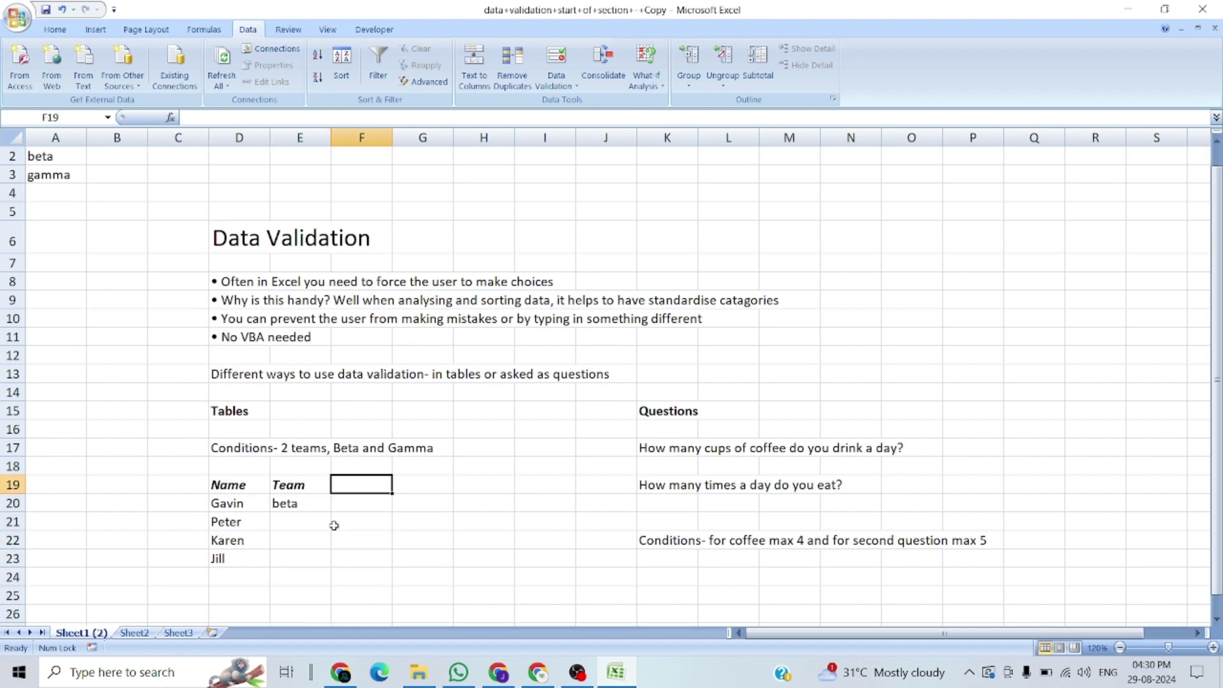
key(Down)
key(Down)
key(Up)
key(Up)
key(Down)
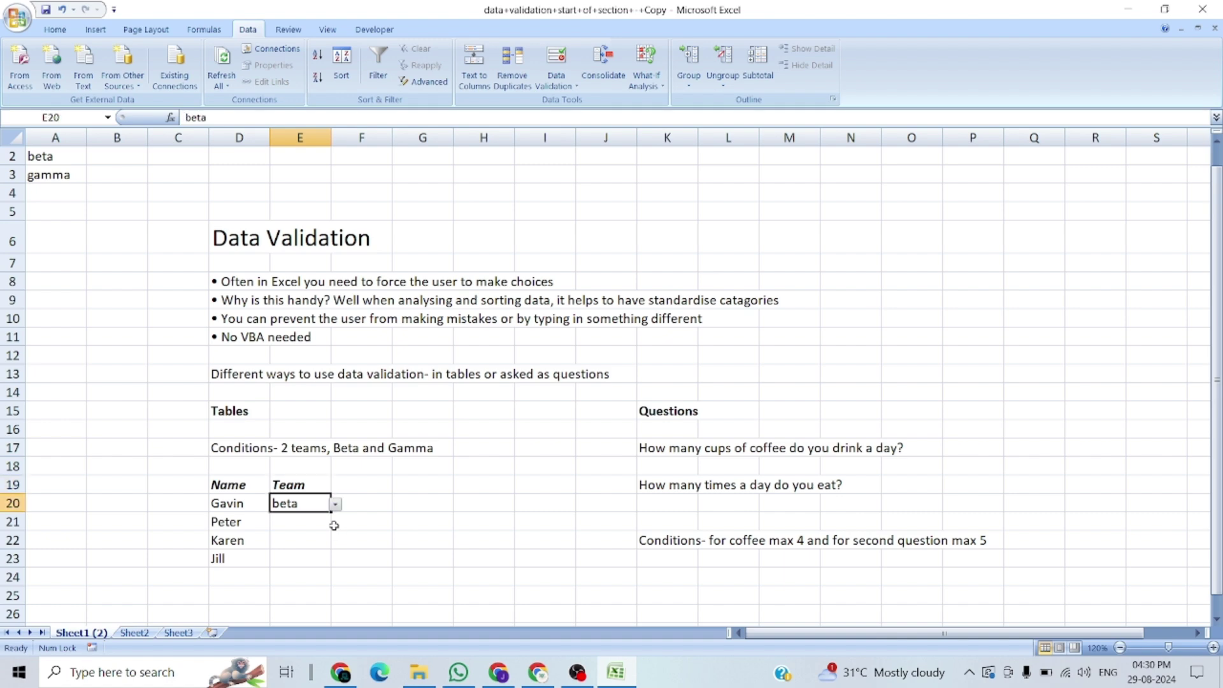
key(Down)
key(Down)
key(Up)
key(Up)
key(shift+Down)
key(shift+Down)
key(shift+Down)
key(shift+Down)
key(Down)
key(Down)
key(Down)
key(Down)
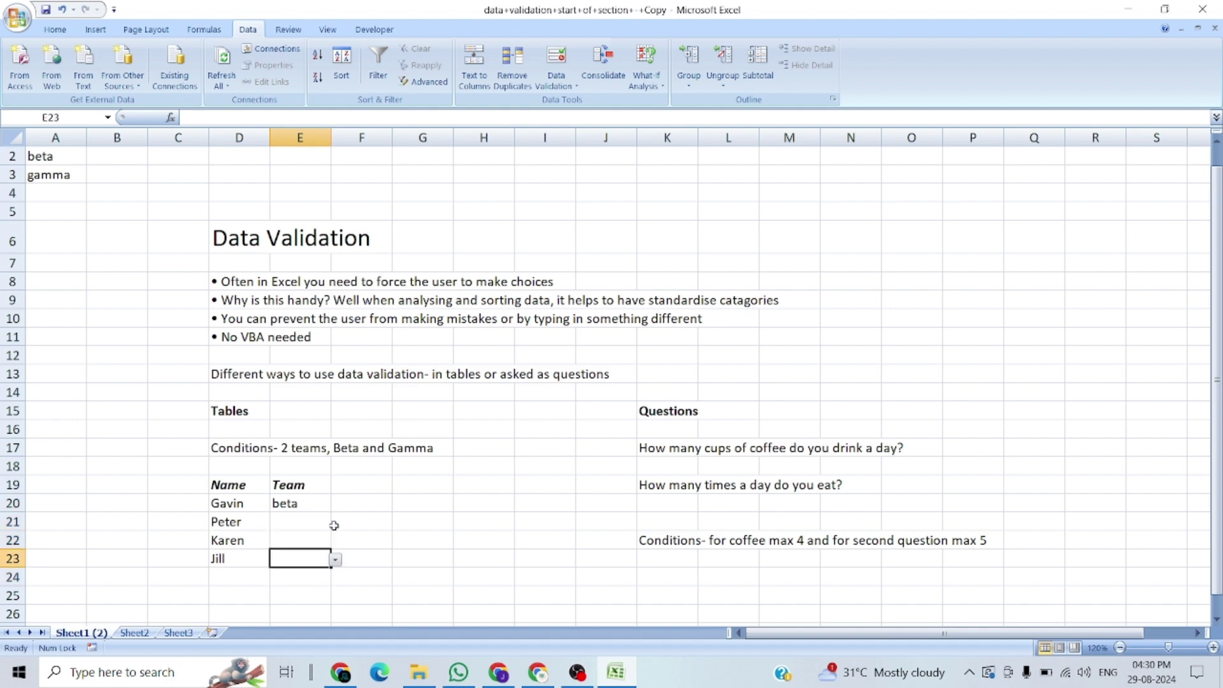
key(Up)
key(Down)
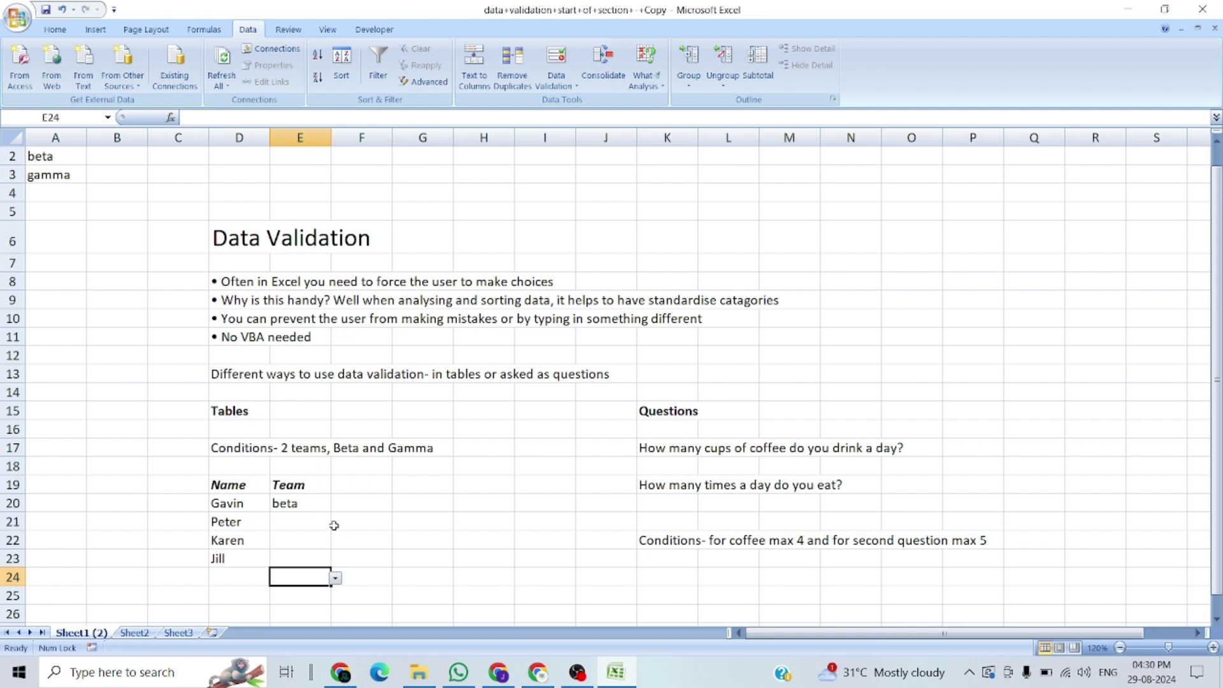
key(Up)
key(Up)
key(Up)
key(Up)
key(Up)
key(Up)
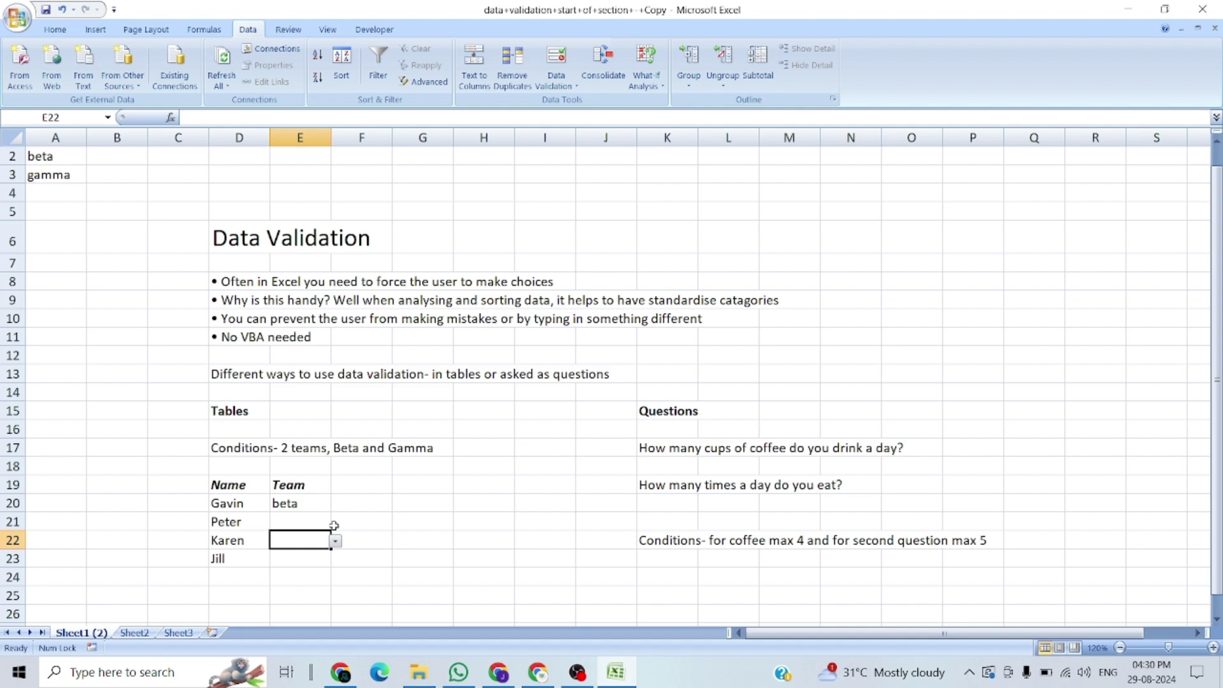
key(Down)
key(Down)
key(Up)
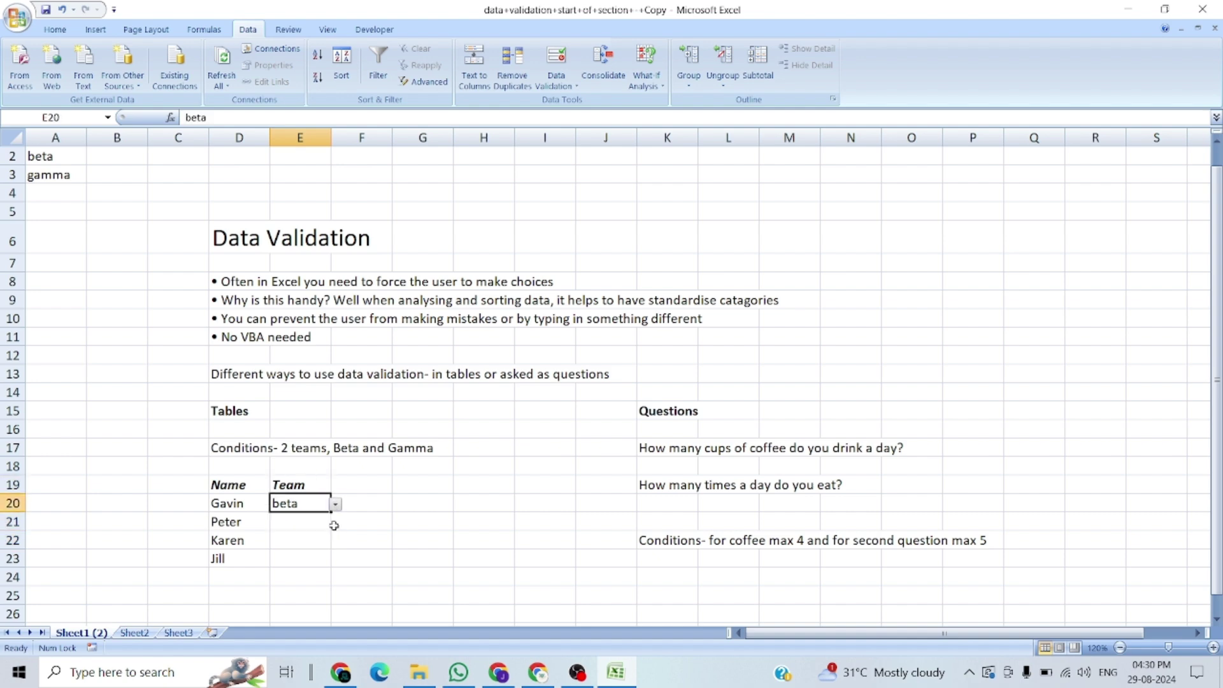
Try to enter a person's name that is not a listed team in Team cell E21, and choose to retry.
click(324, 518)
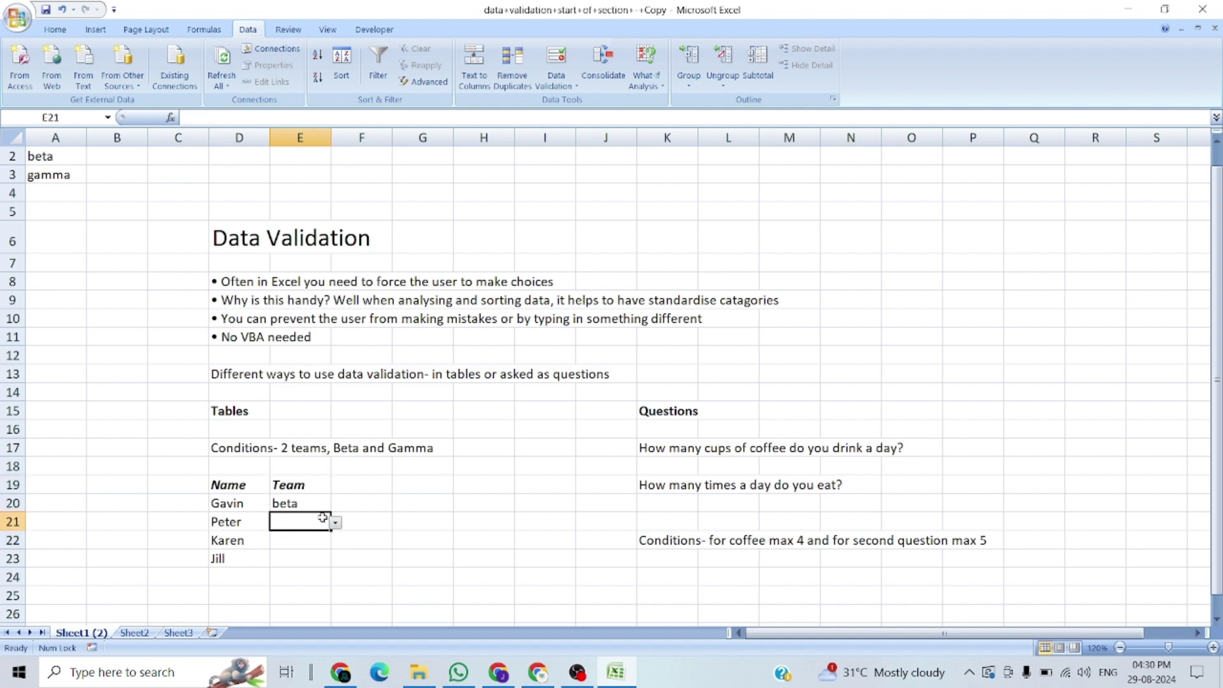
text(jogendra)
key(Return)
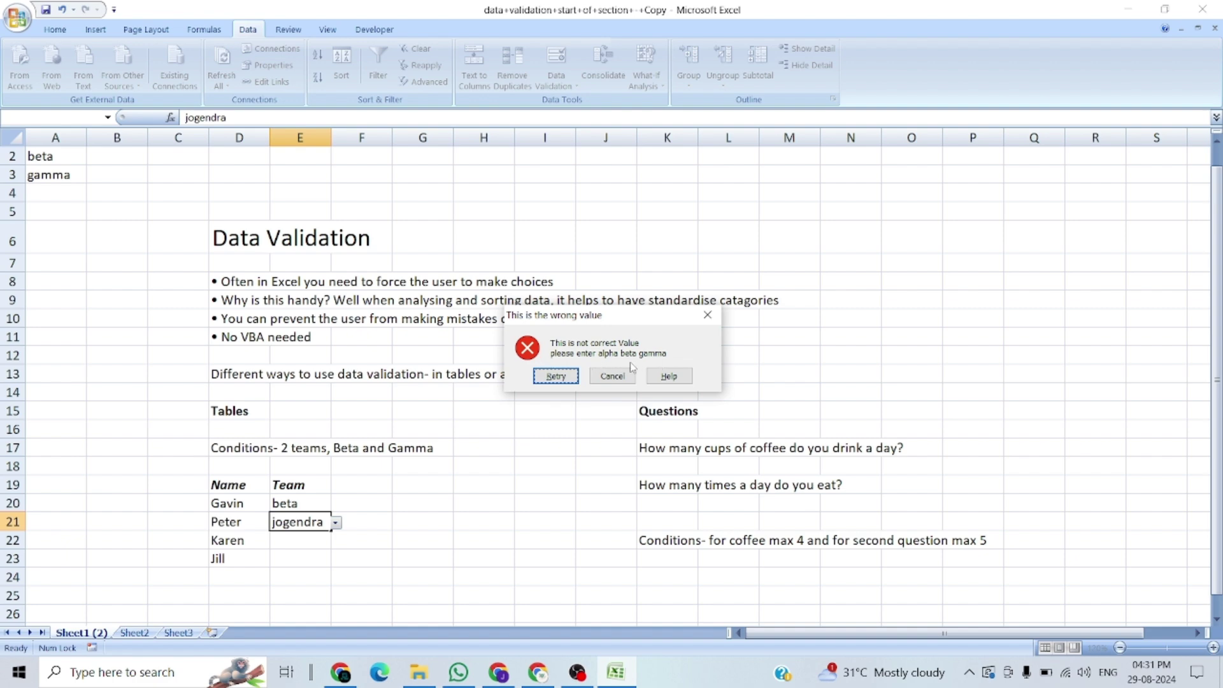
click(556, 376)
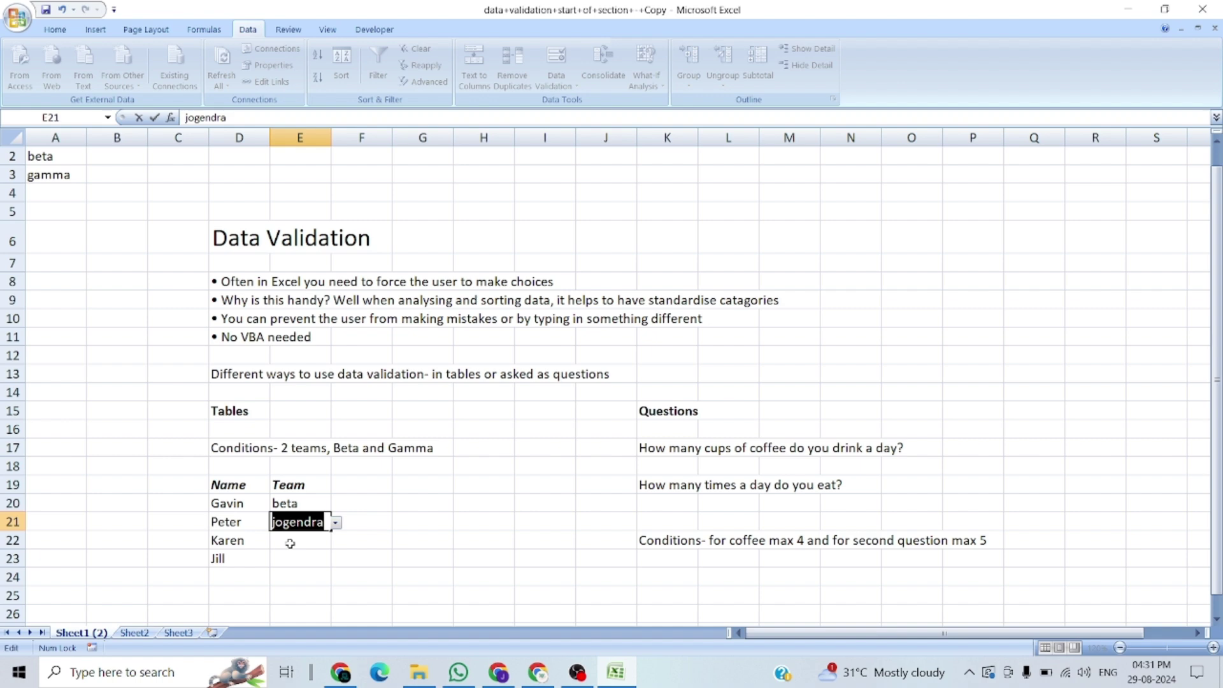
Enter alpha in Team cell E21 and gamma in E22.
text(alpha)
key(Return)
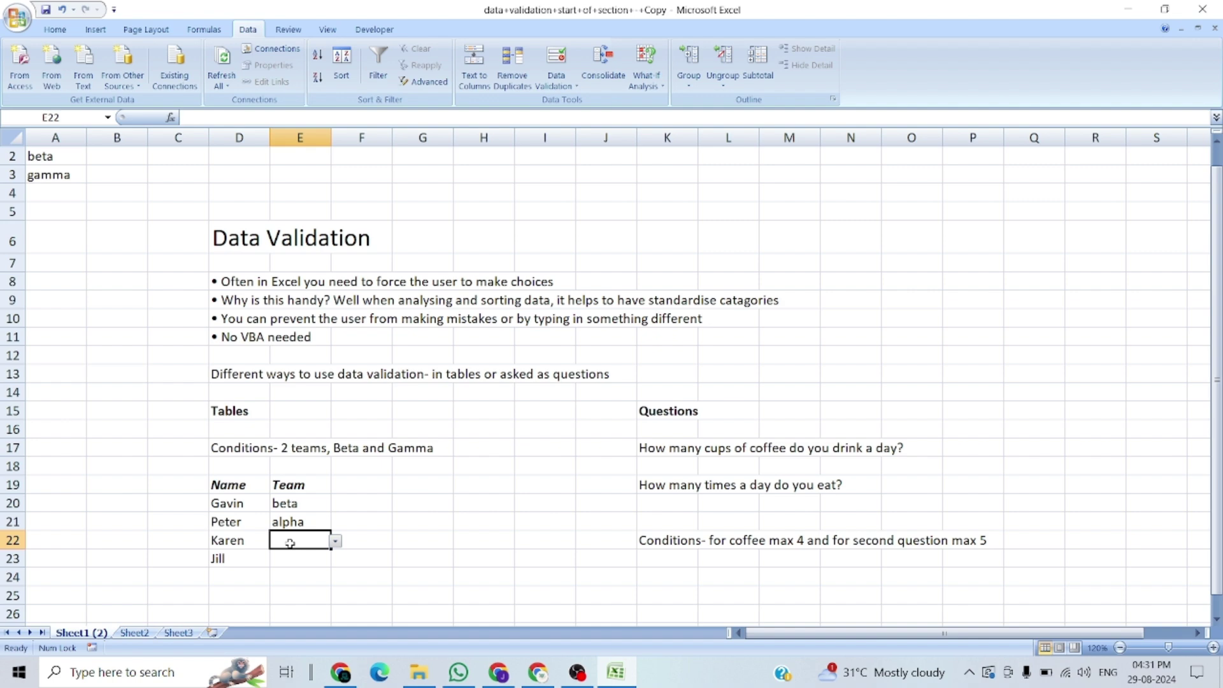
text(be)
key(BackSpace)
key(BackSpace)
key(BackSpace)
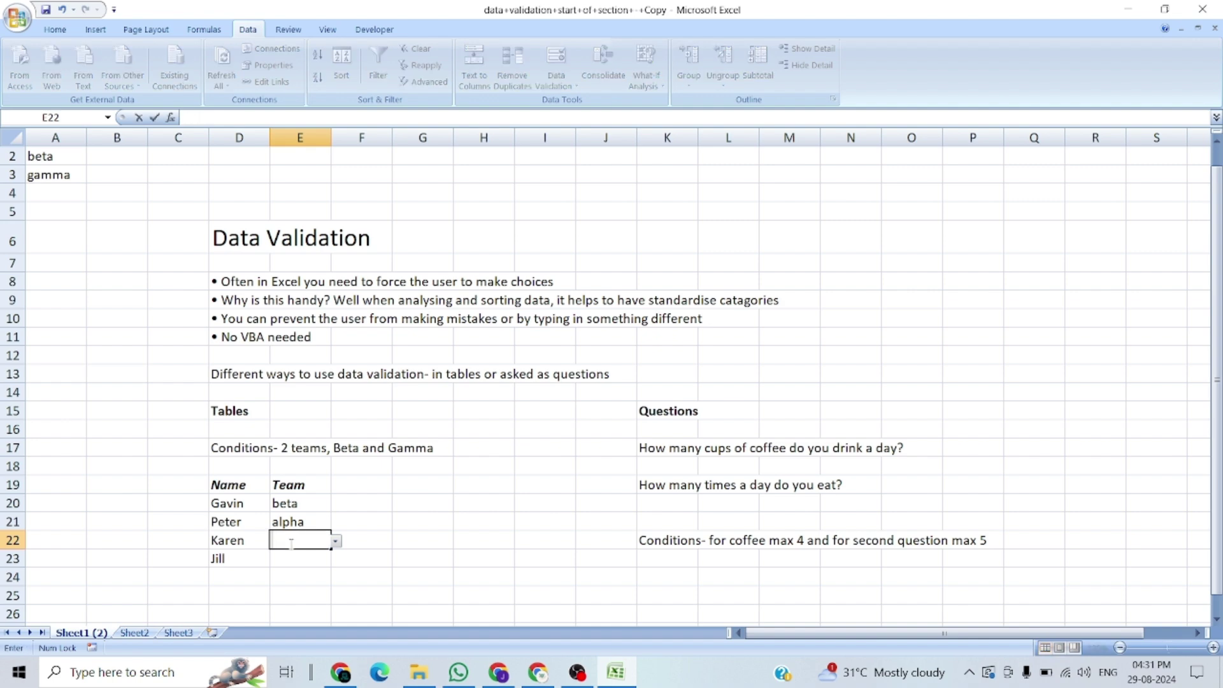
text(gamma)
key(Return)
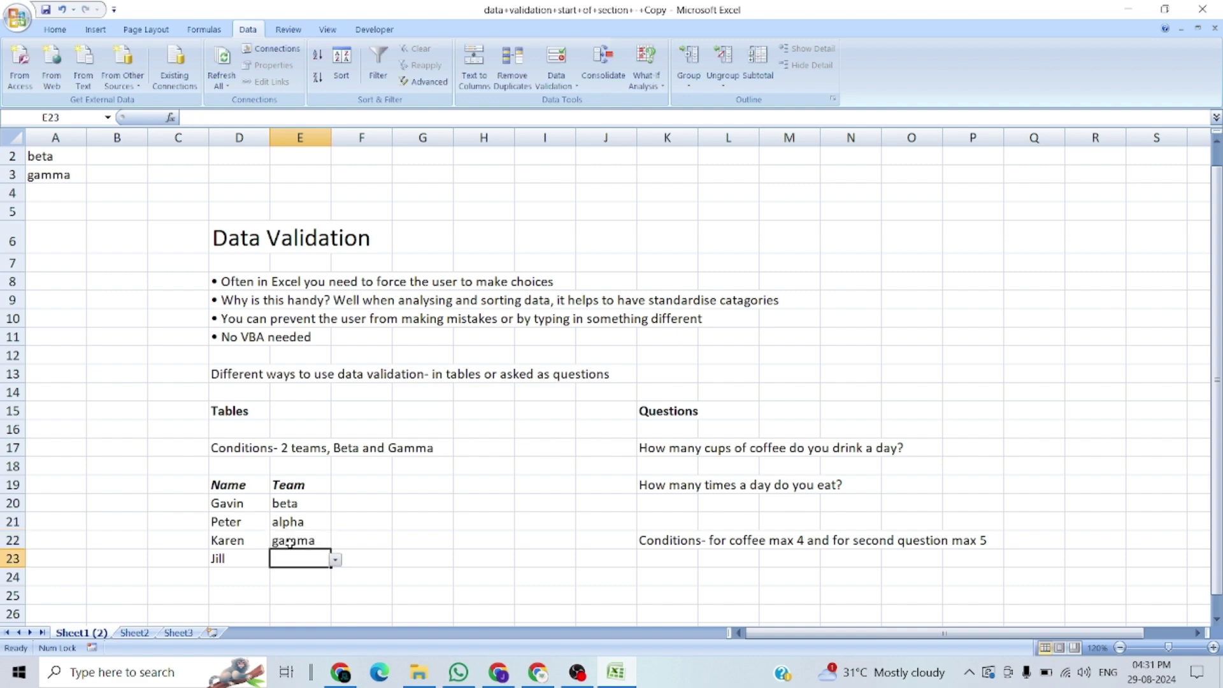
Try to enter the misspelled team gama in Team cell E23, and cancel the entry.
text(gama)
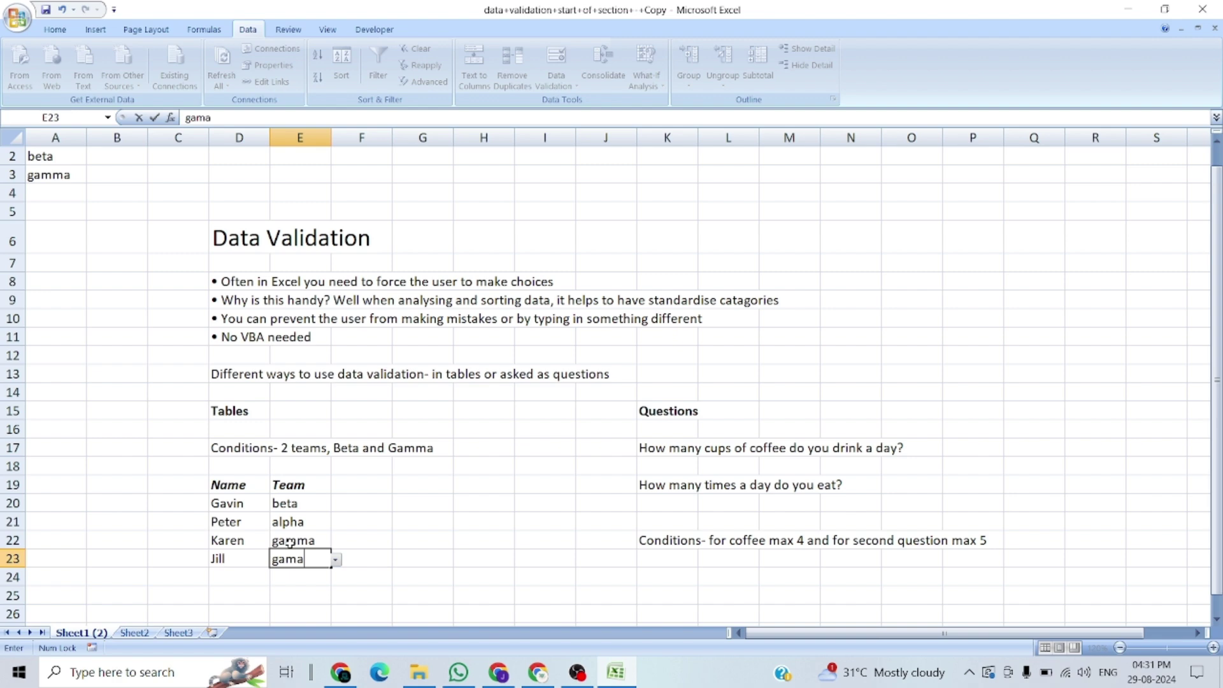
key(Return)
key(Return)
key(Return)
key(Return)
key(Return)
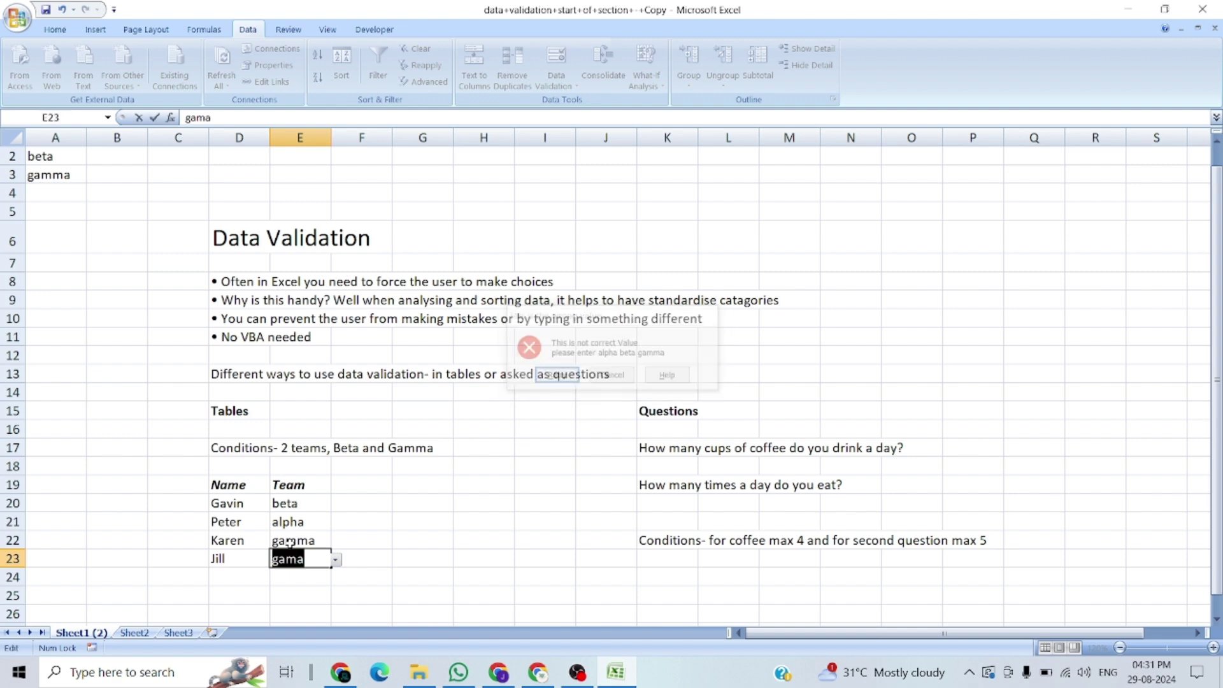
key(Return)
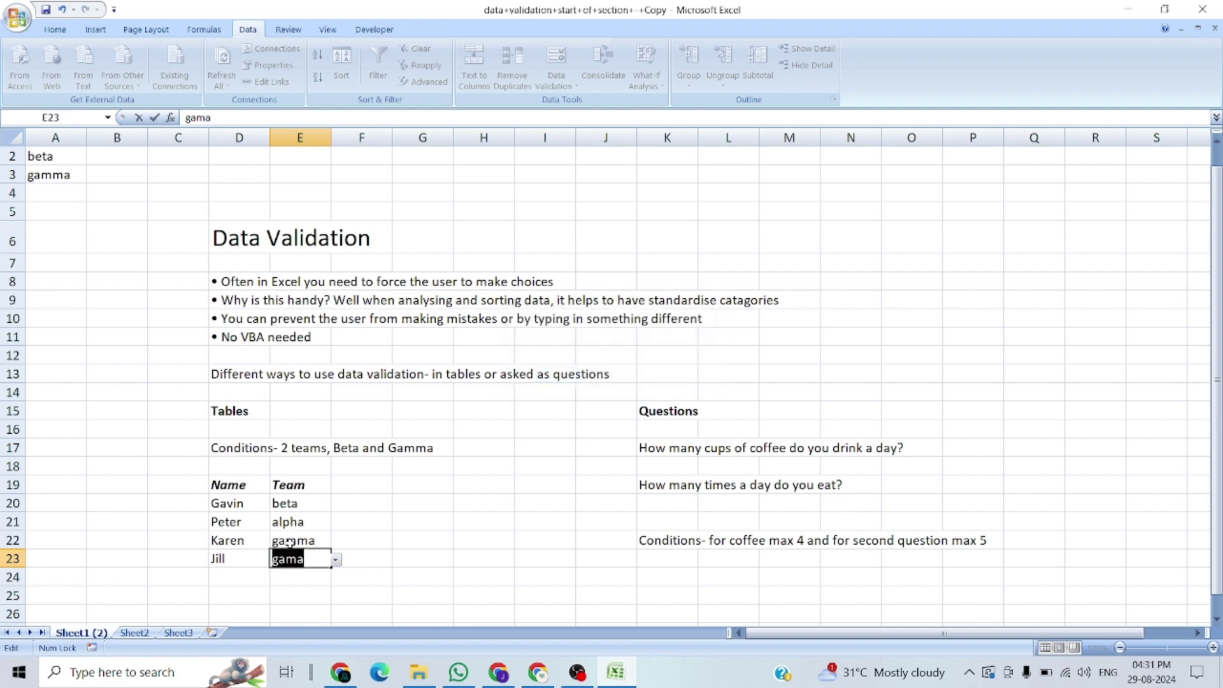
key(Escape)
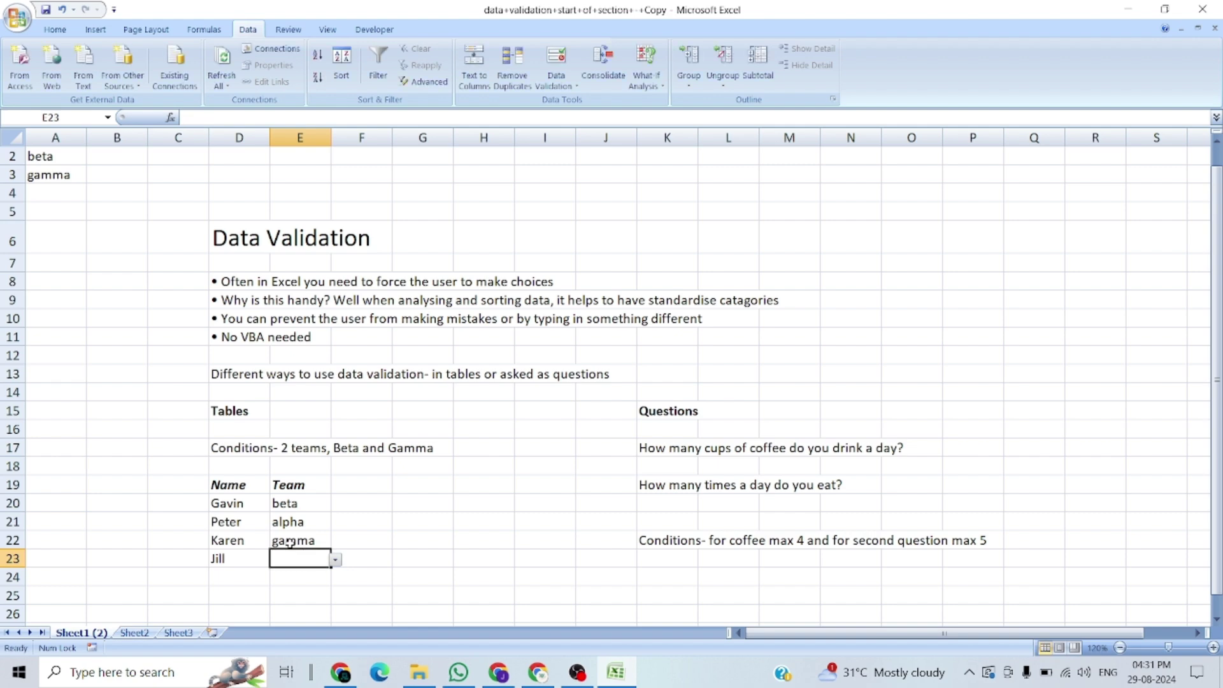
Examine the validated Team cells E20:E23 by moving through them.
key(Down)
key(Up)
key(Up)
key(Up)
key(Up)
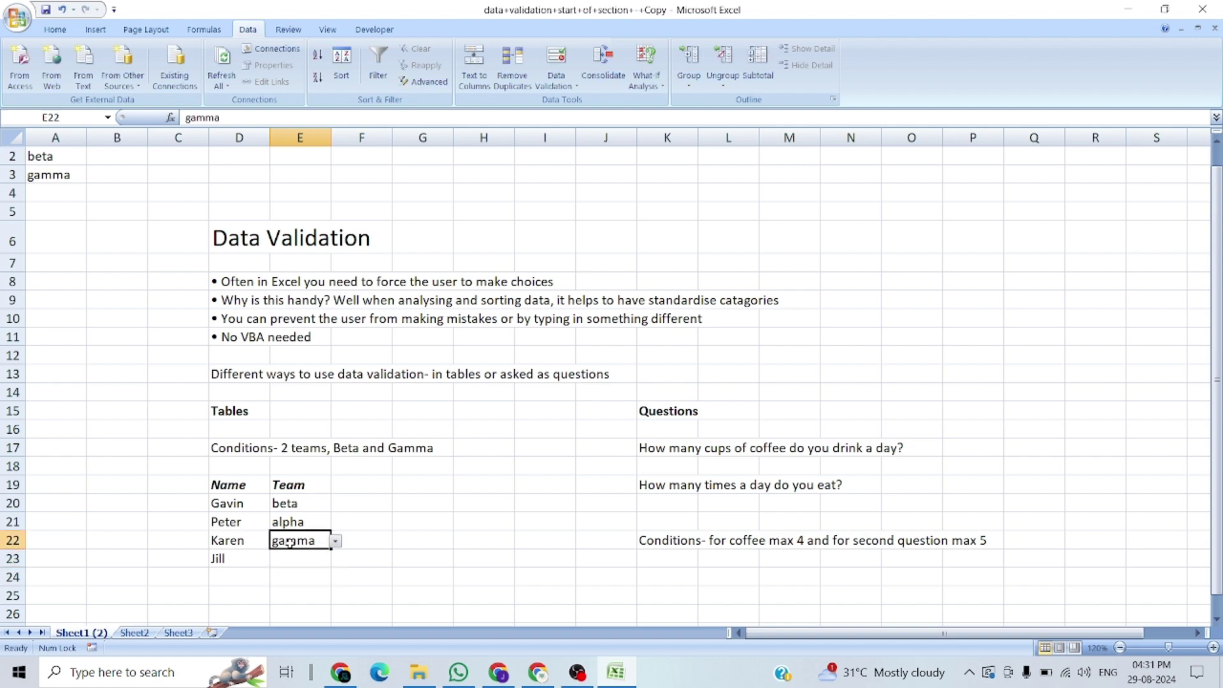
key(shift+Down)
key(shift+Down)
key(Up)
key(Down)
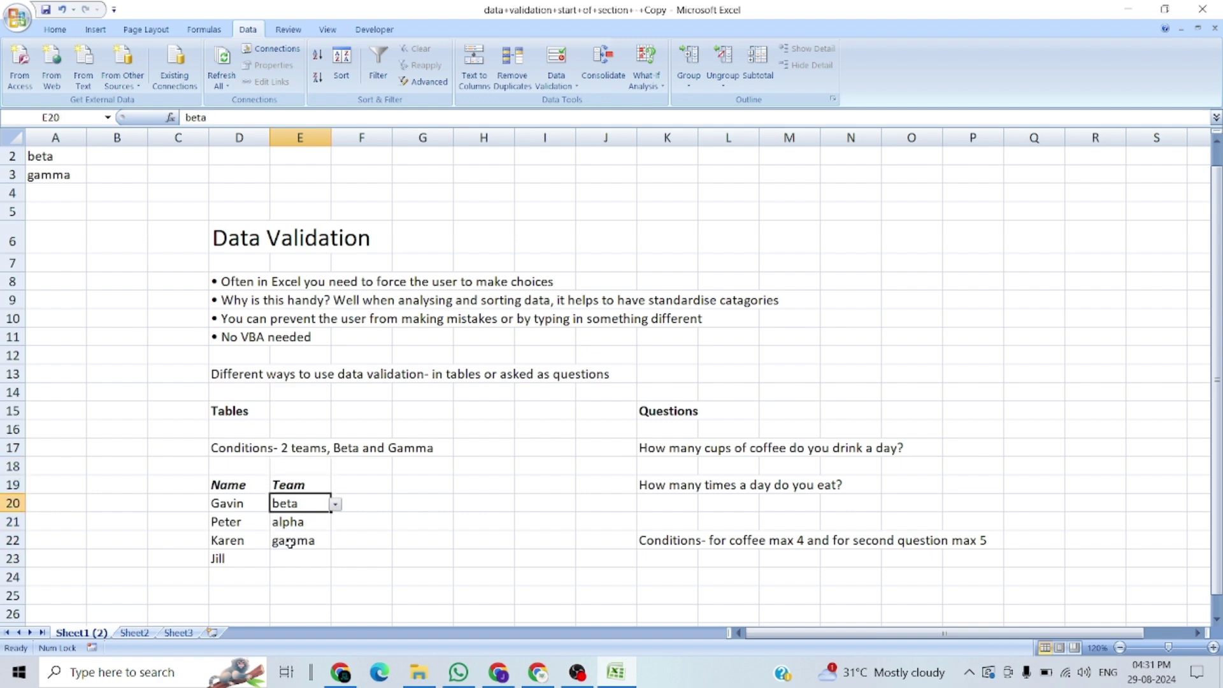
key(shift+Down)
key(Up)
key(Down)
key(Down)
key(Up)
Number the two questions by entering 1 in cell J17 and 2 in cell J19.
click(609, 450)
text(1)
key(Return)
key(Return)
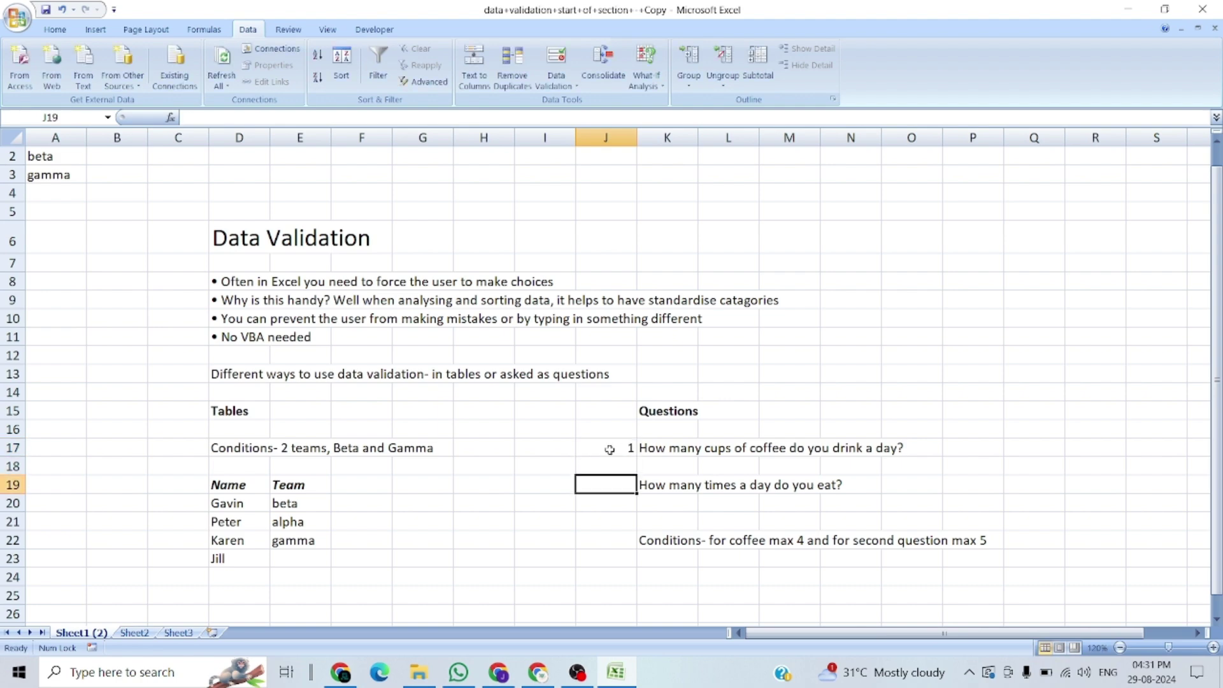
text(2)
key(Return)
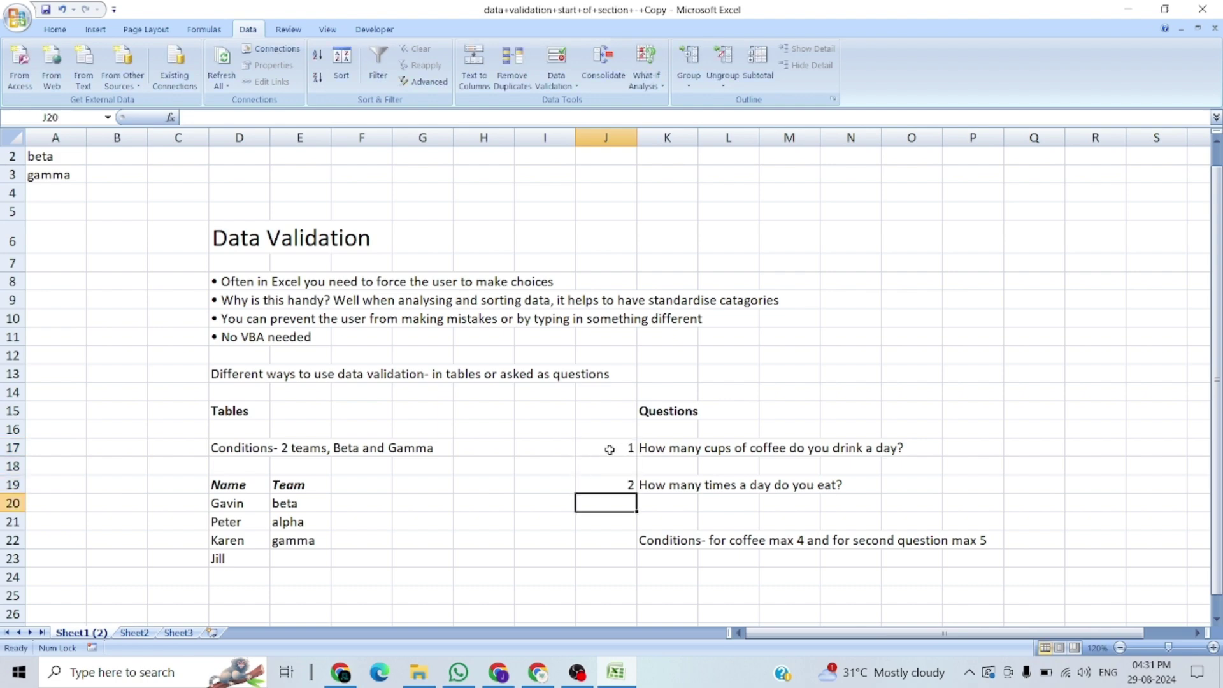
Review the maximum-value conditions for the two questions in cell K22.
key(Up)
key(Down)
key(Down)
key(Down)
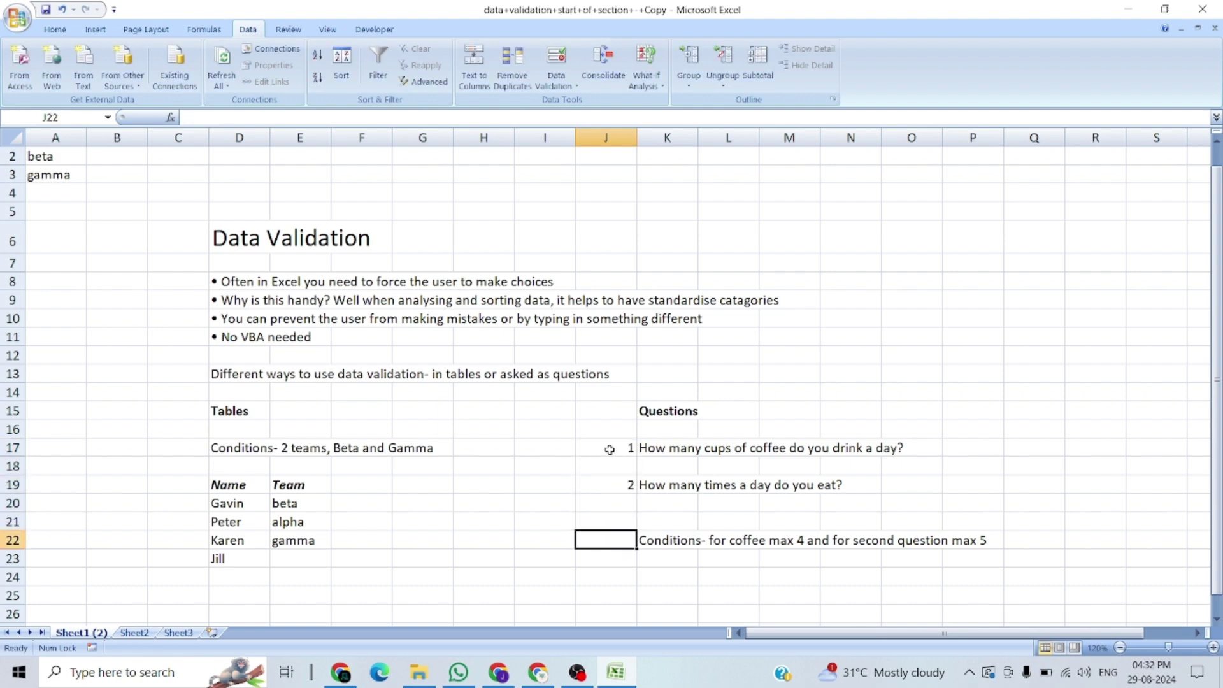
key(Right)
key(Left)
click(676, 542)
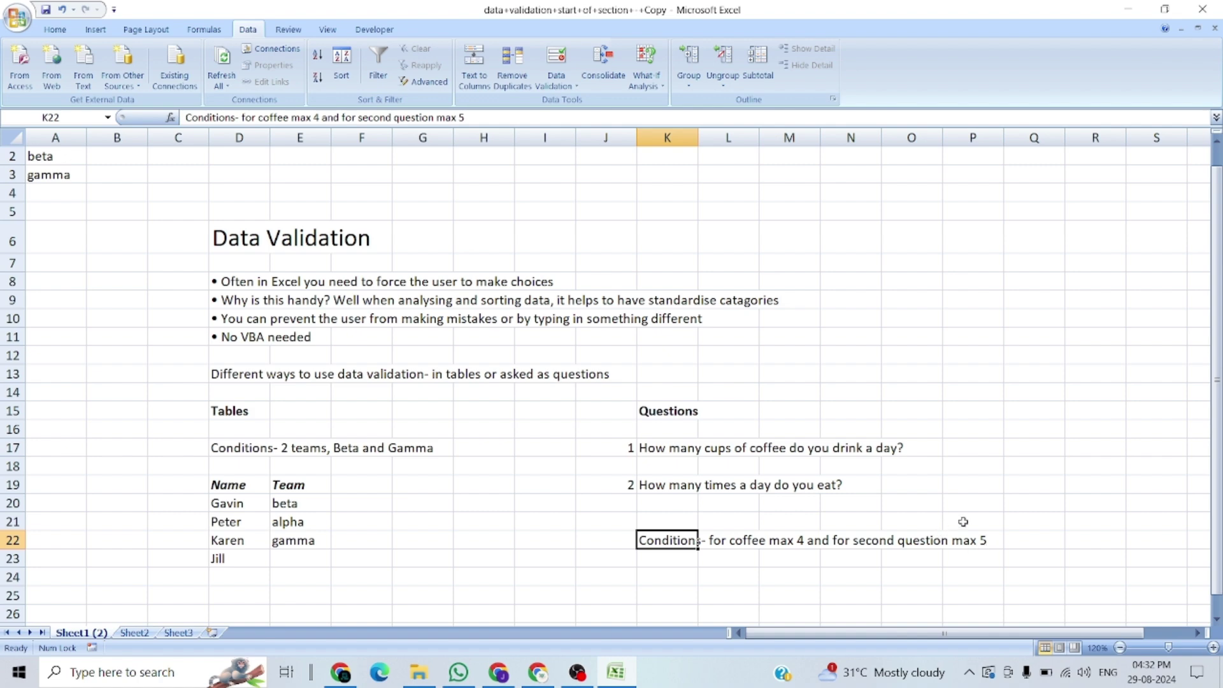
Start a data validation rule on coffee answer cell P17 that allows whole numbers.
click(953, 448)
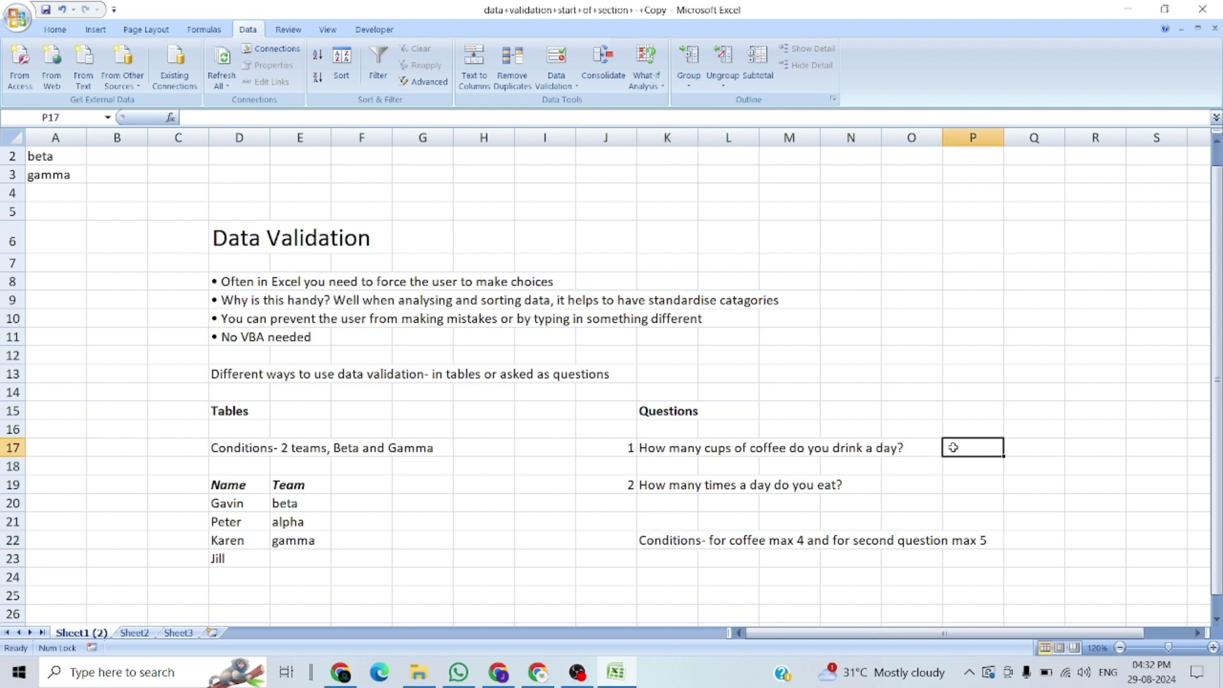
click(916, 446)
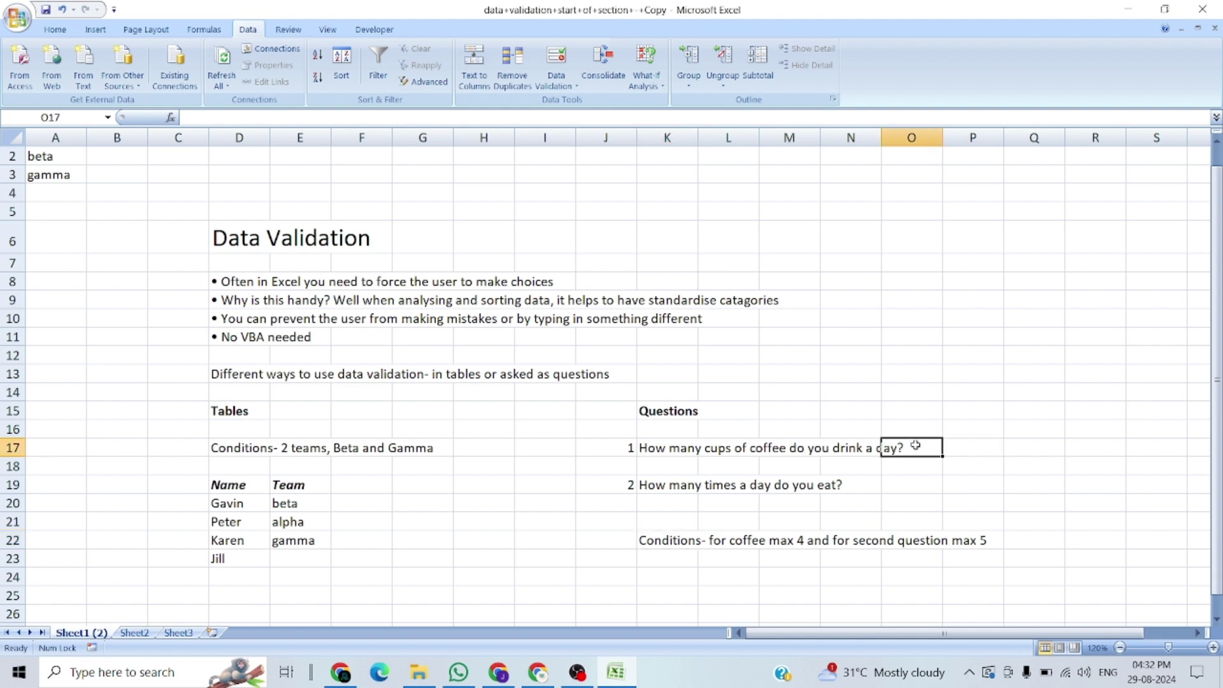
click(962, 450)
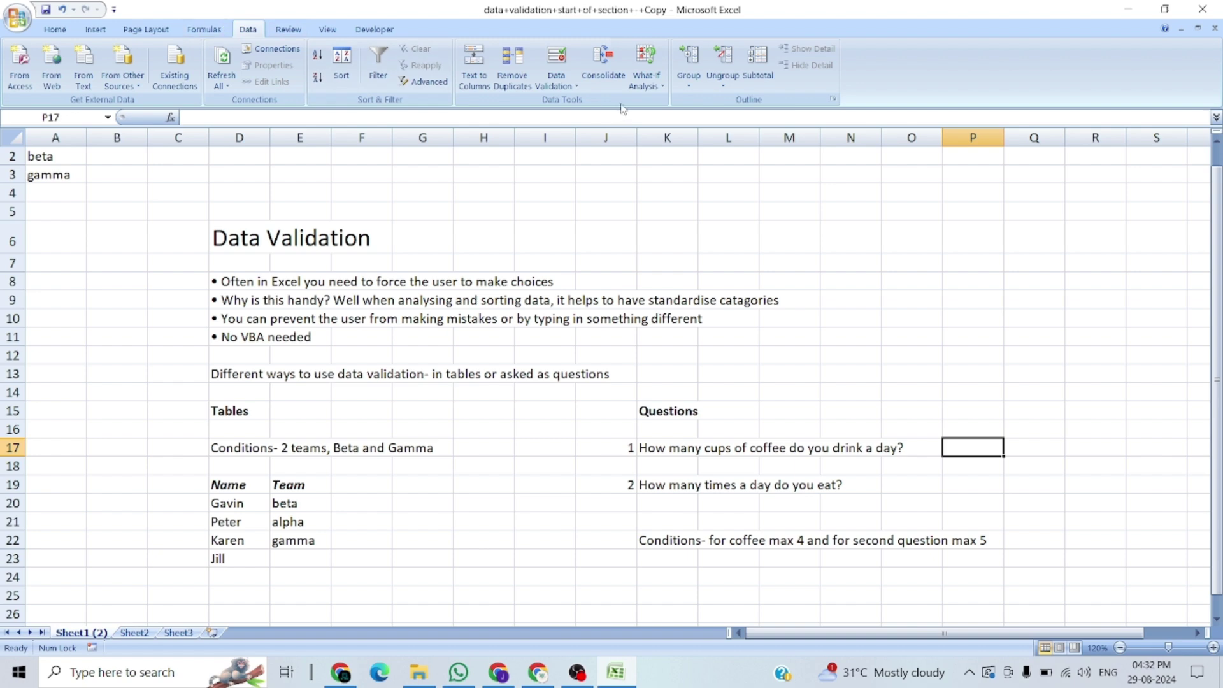
click(579, 87)
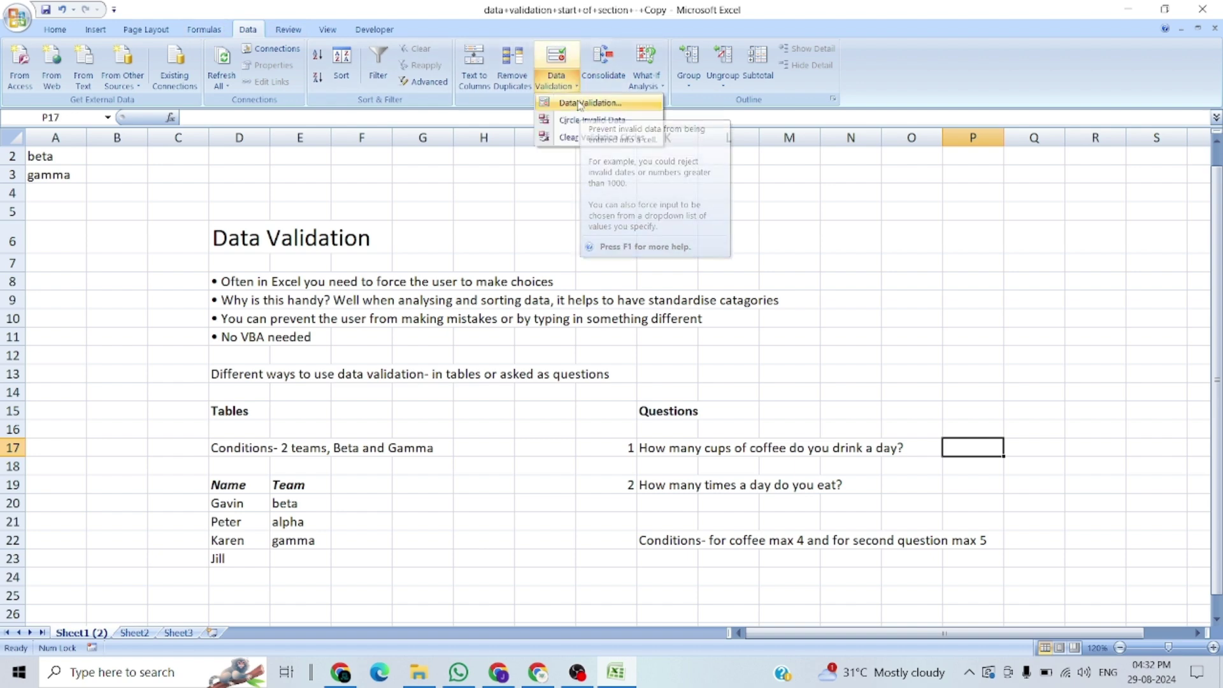
click(578, 103)
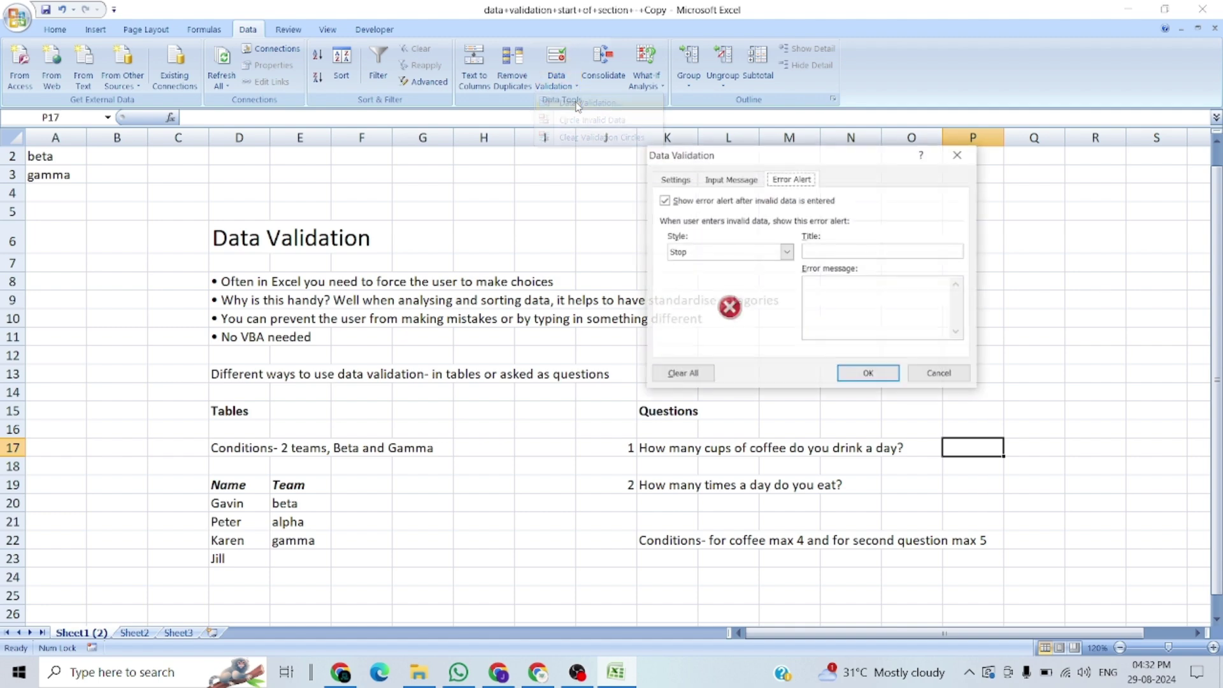
drag(782, 155, 990, 136)
click(877, 165)
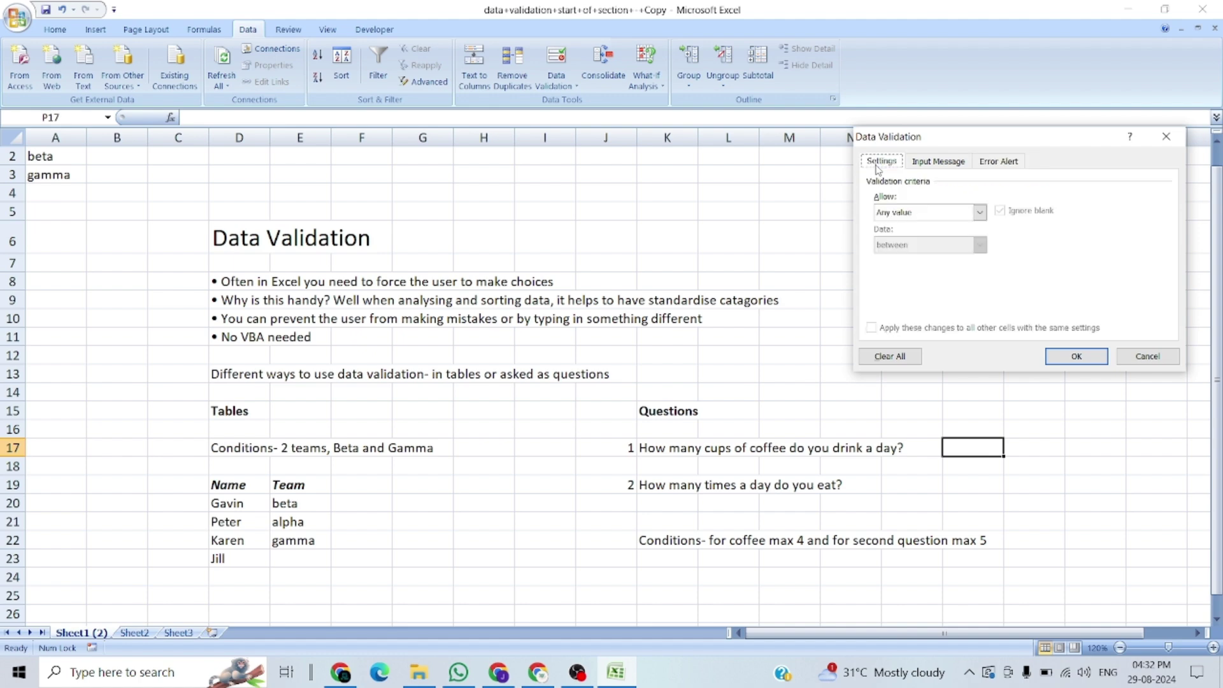
click(945, 215)
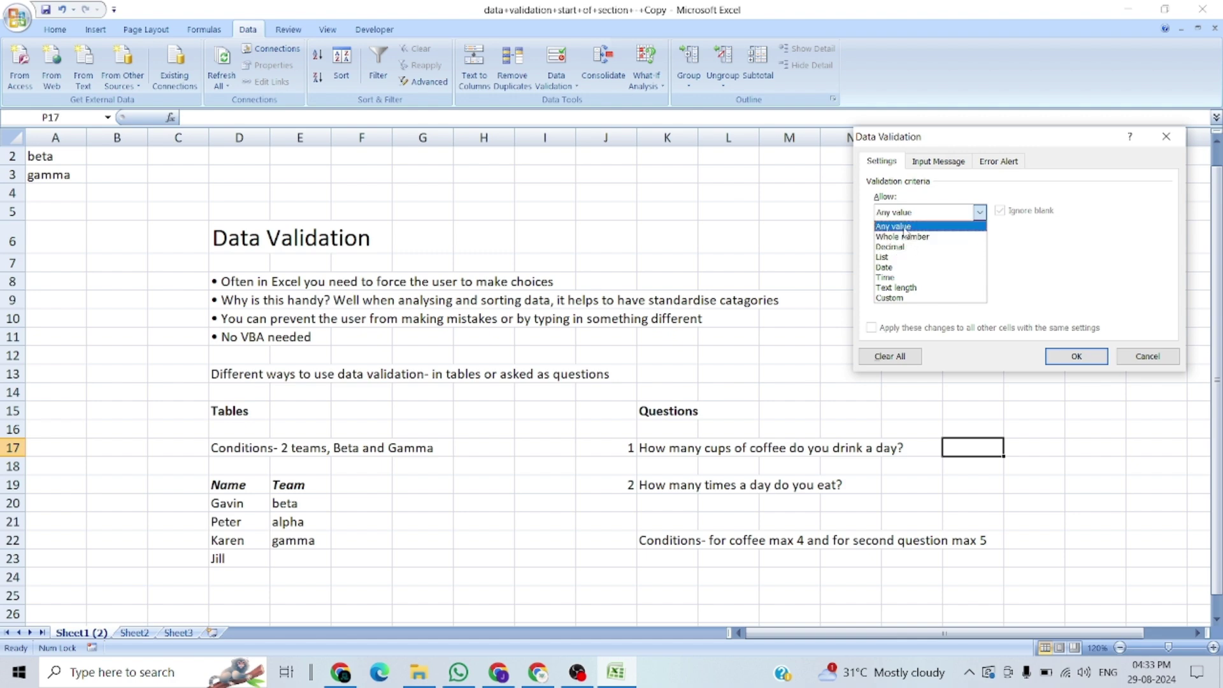
click(895, 237)
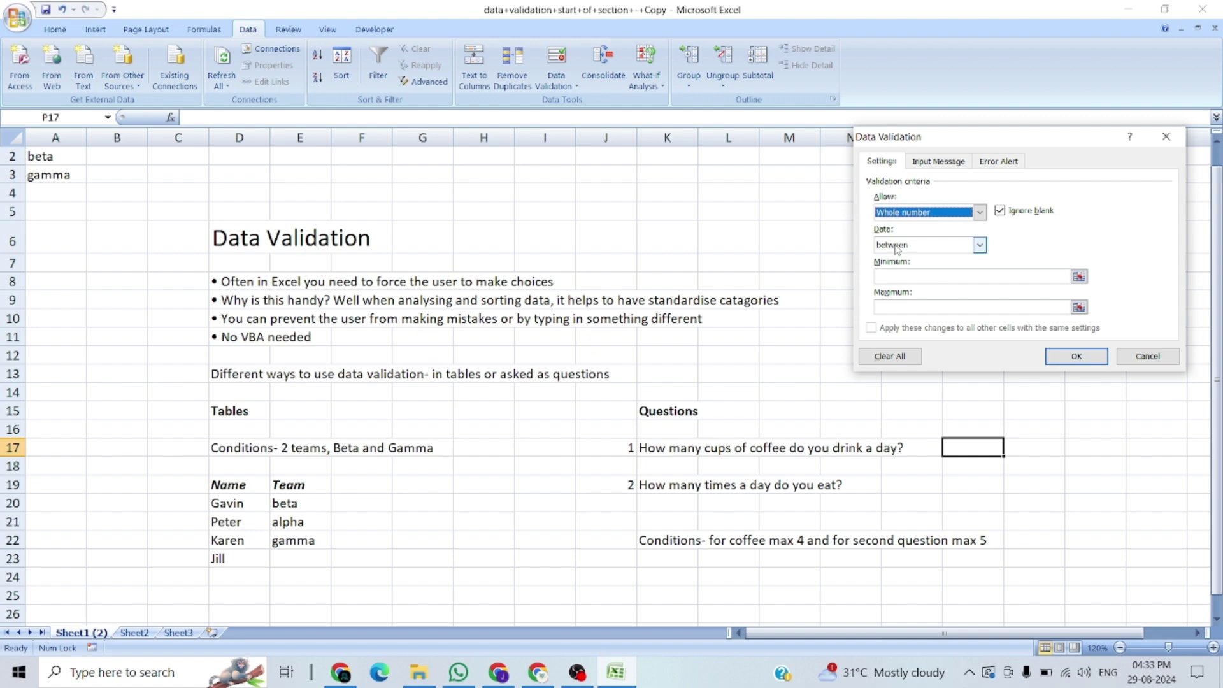
Set the whole-number rule to between, with a minimum of 1 and a maximum of 4.
click(897, 248)
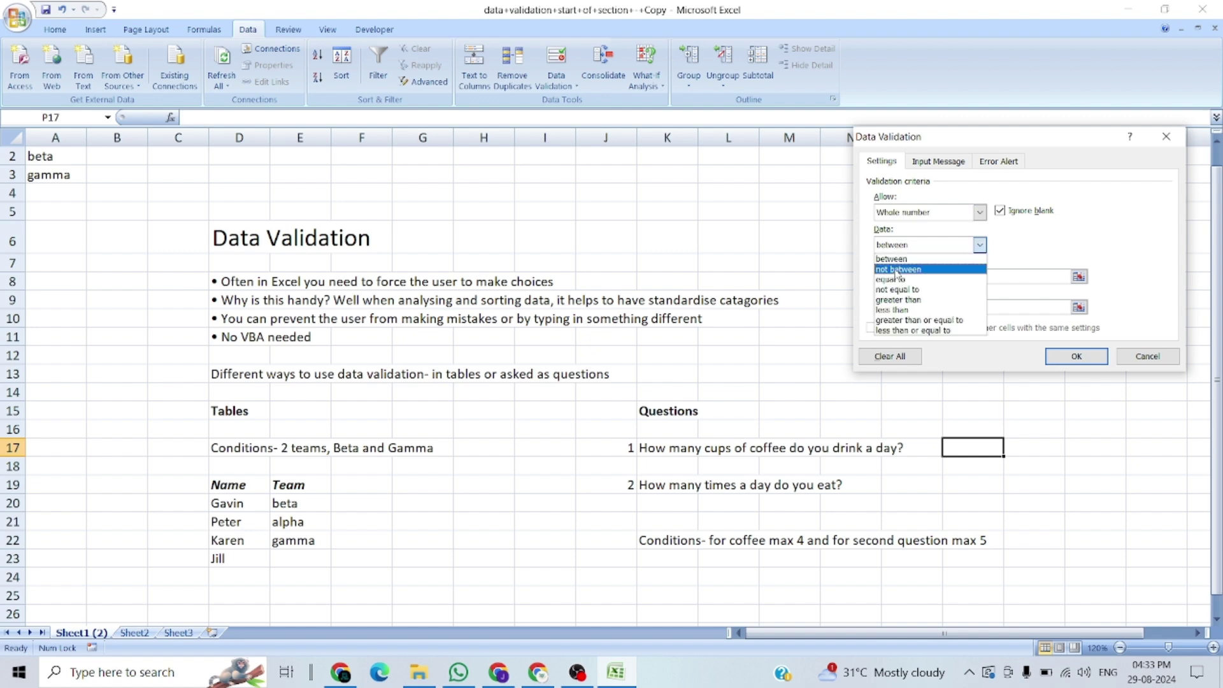
click(897, 270)
click(915, 250)
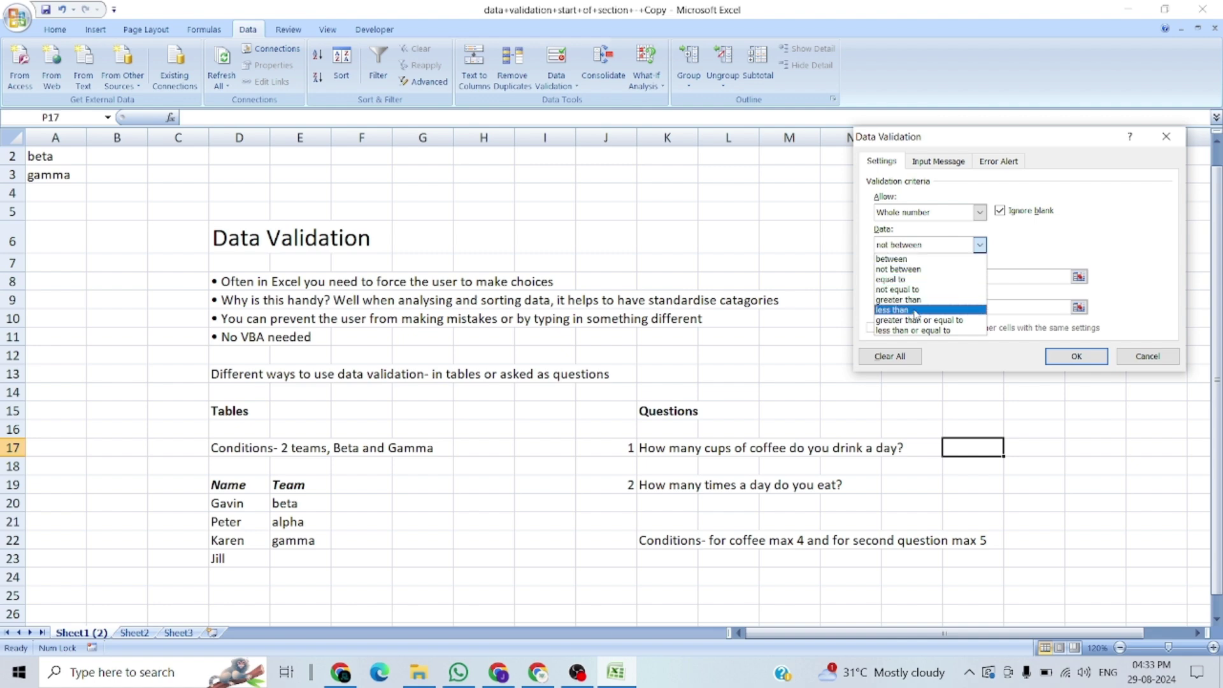
click(899, 262)
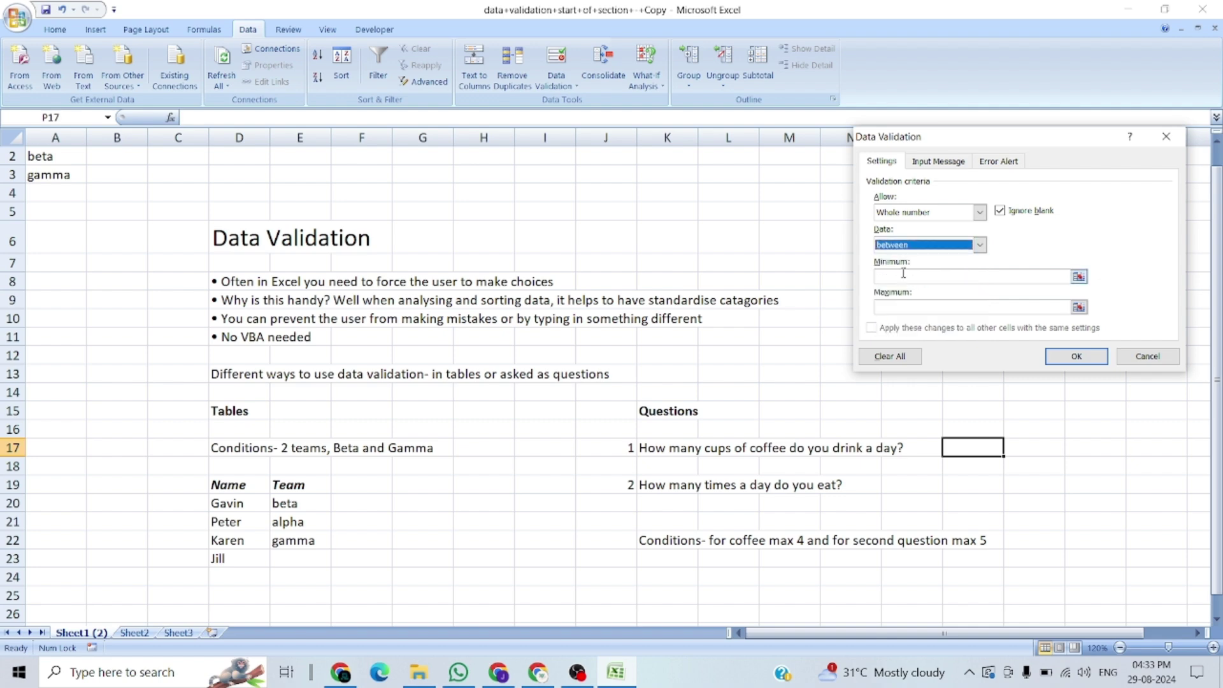
click(904, 276)
text(1)
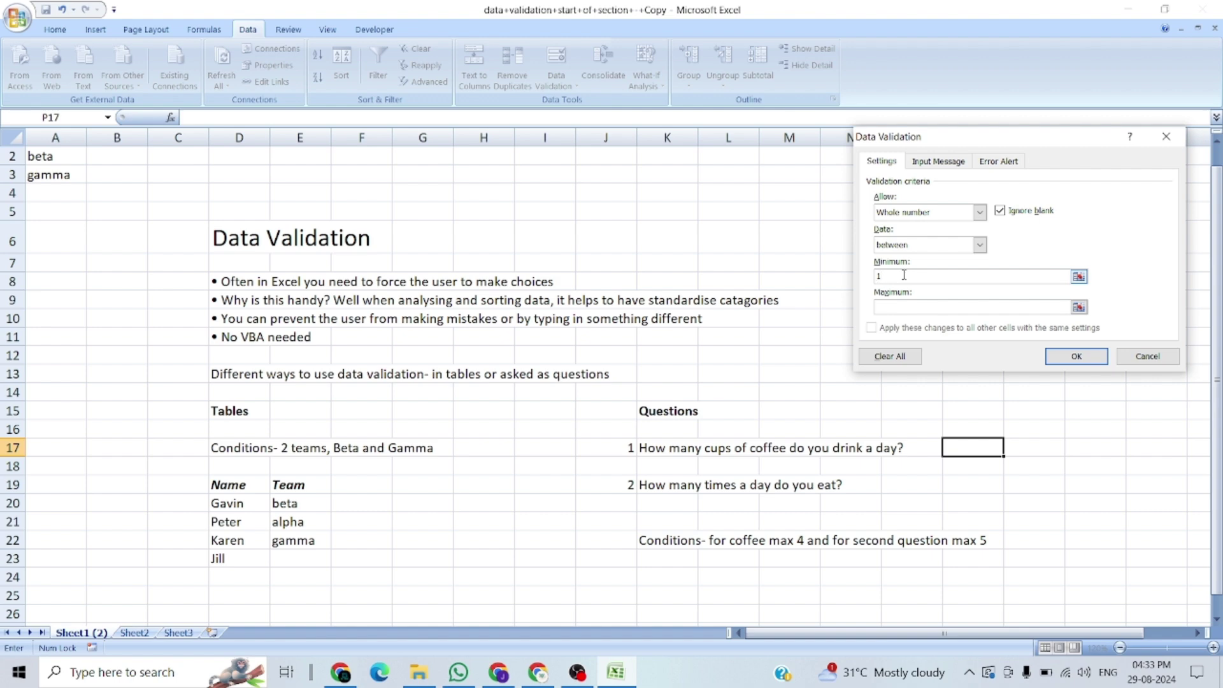
click(910, 302)
text(4)
click(947, 276)
Add the input message "enter the coffee quantity between 1 to 4" to the validation rule, leaving the title blank.
click(939, 166)
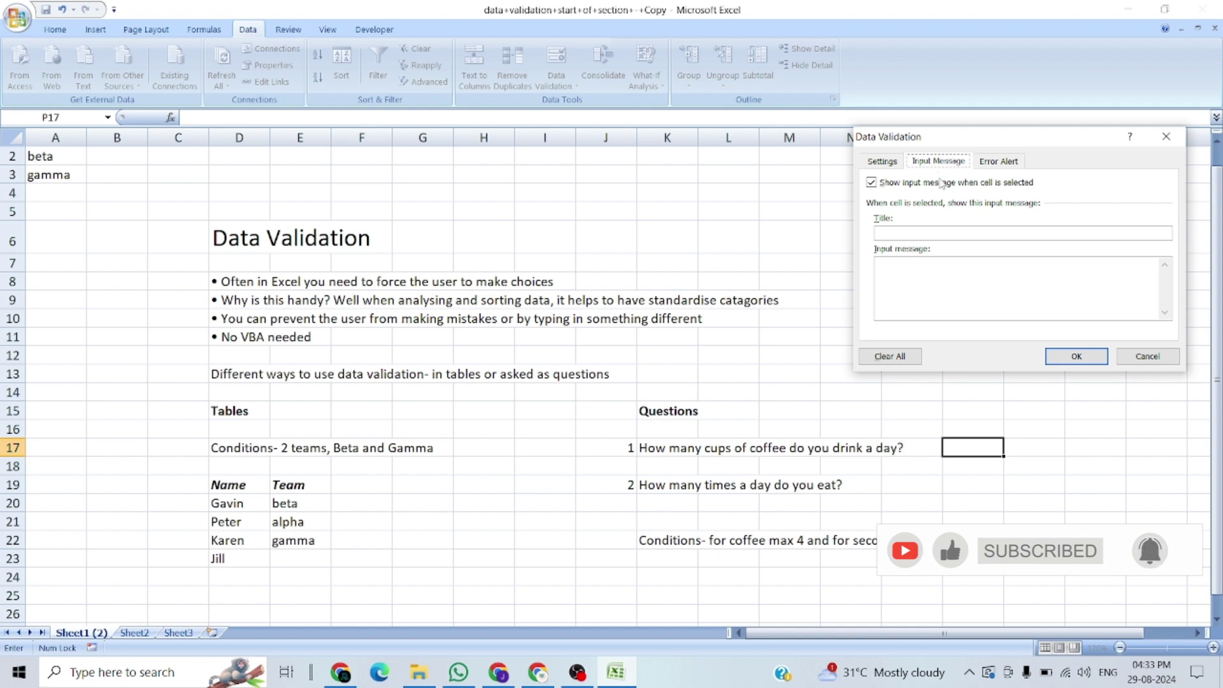
click(960, 278)
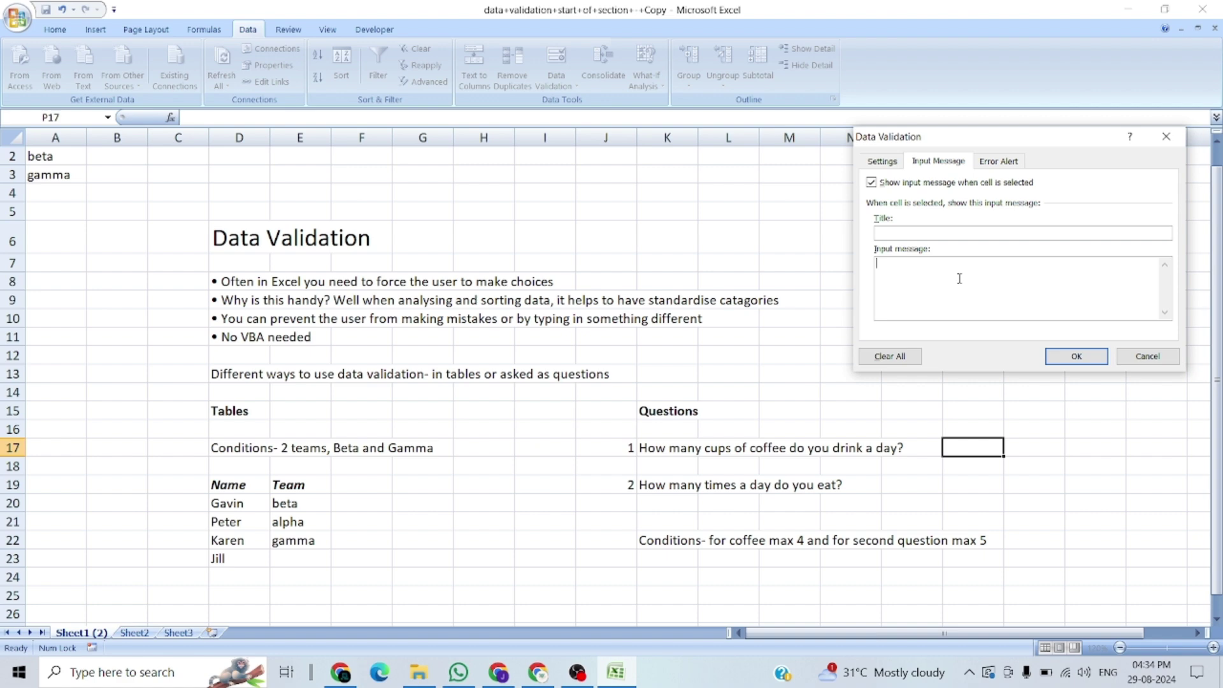
text(enter the v)
text(alues)
key(BackSpace)
key(BackSpace)
key(BackSpace)
key(BackSpace)
key(BackSpace)
key(BackSpace)
text(coffee quantity betweekn)
key(BackSpace)
key(BackSpace)
key(BackSpace)
text(n 1 to 4)
Add the Stop error message "please enter the coffee quantity between 1 to 4" by reusing the input message text, and apply the rule.
key(ctrl+a)
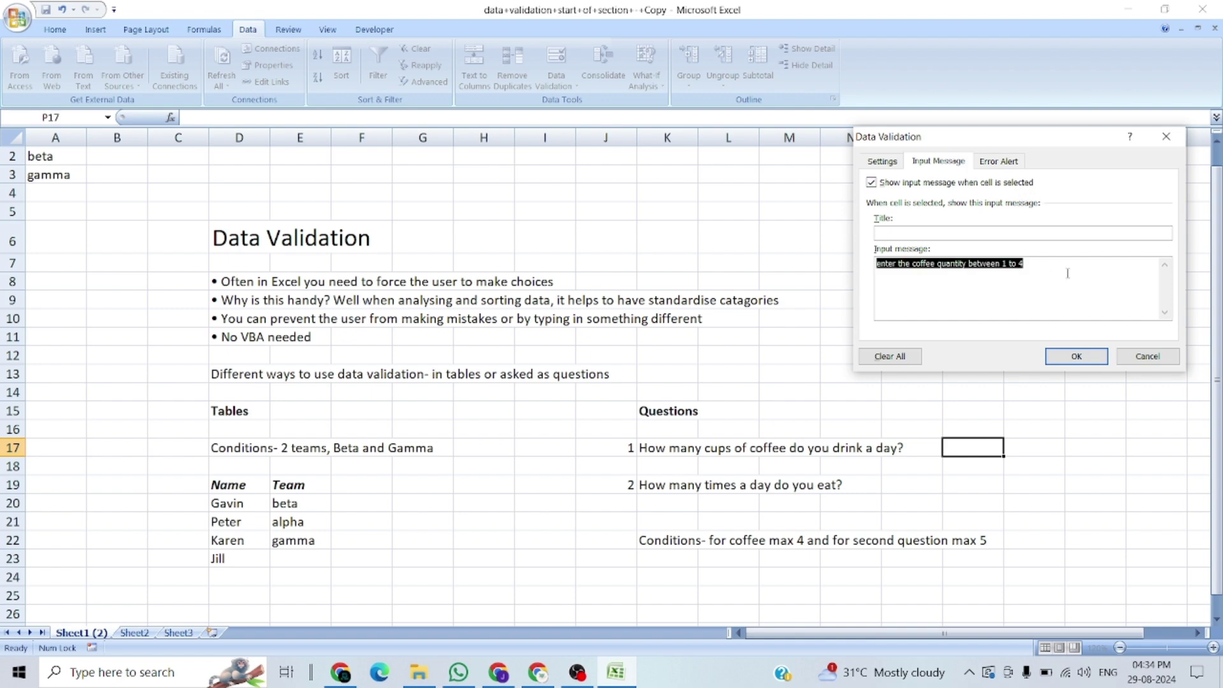
click(1004, 163)
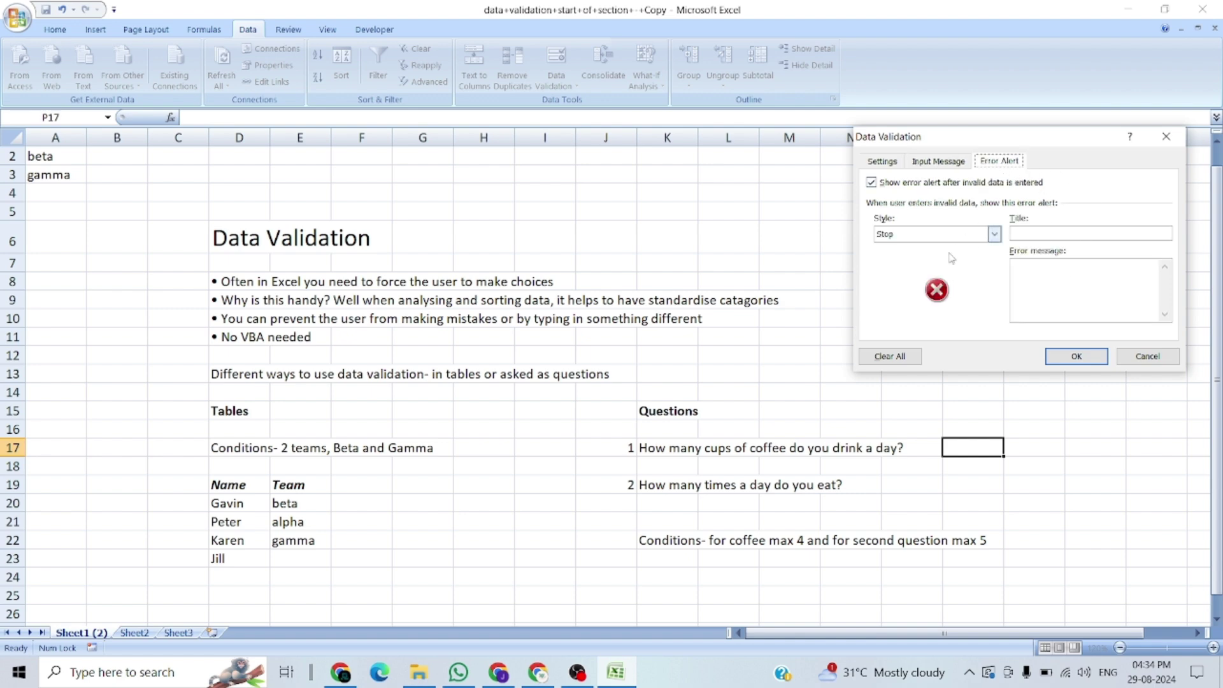
click(1031, 235)
text(enter the coffee quantity between 1 to 4)
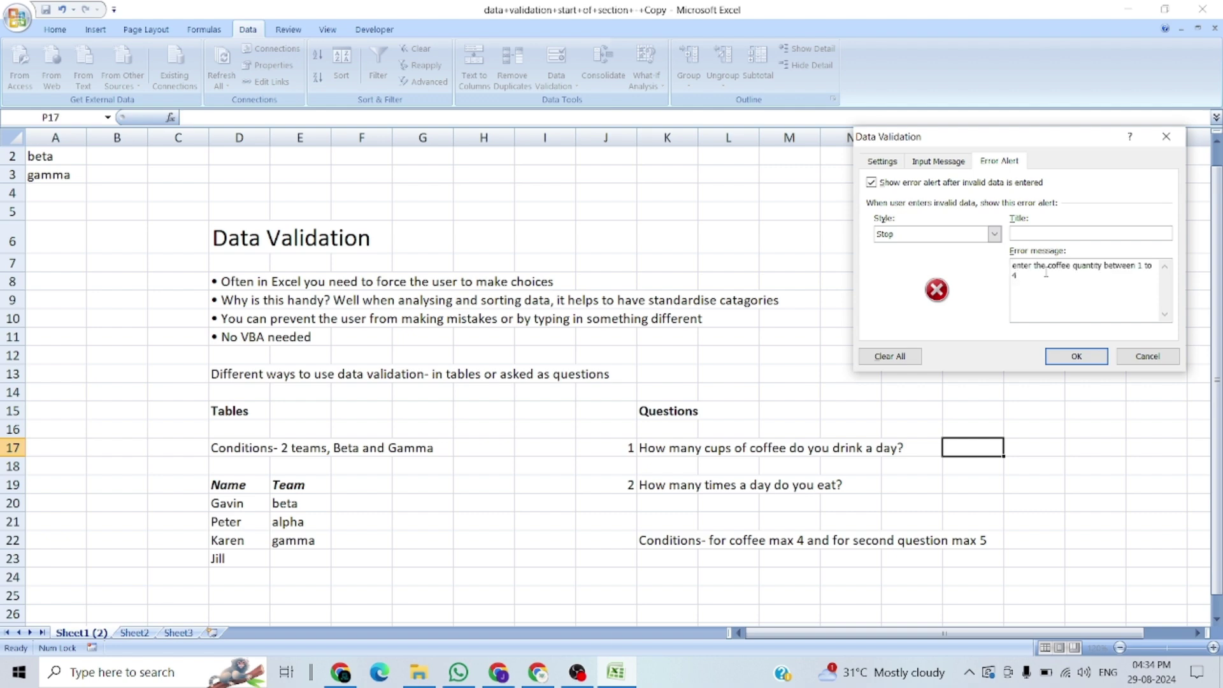
text(please)
click(1060, 363)
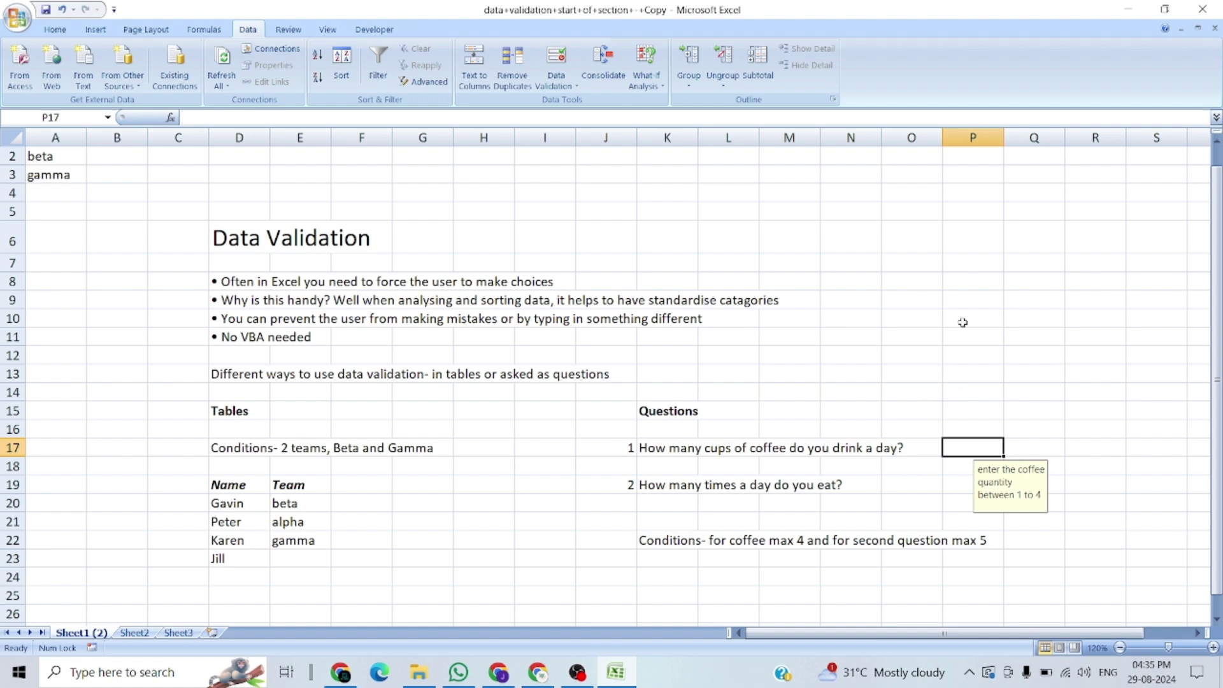
Try to enter 5 in coffee answer cell P17, and cancel the entry.
key(Up)
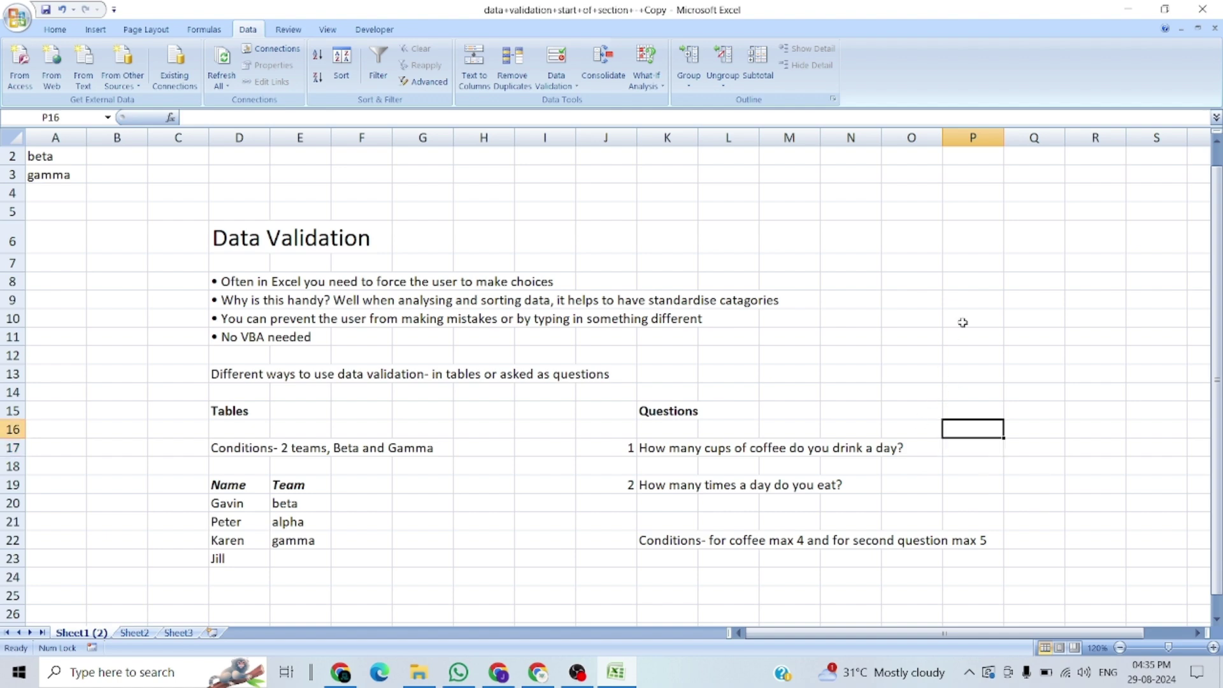
key(Down)
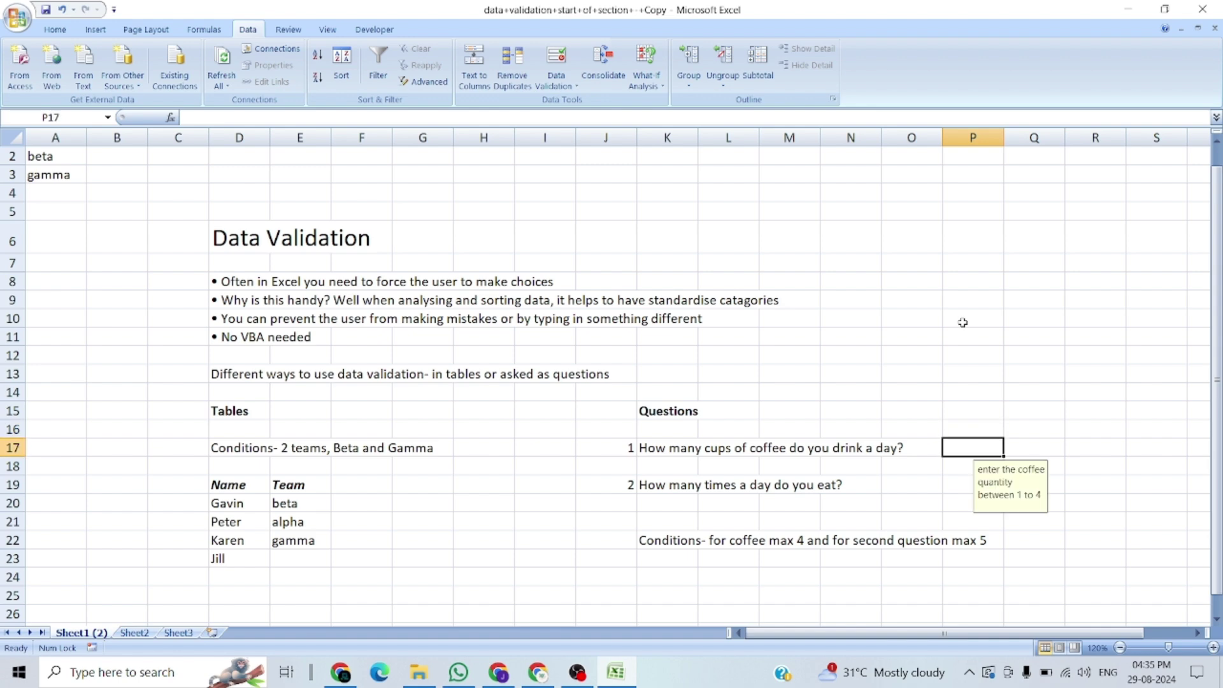
text(5)
key(Return)
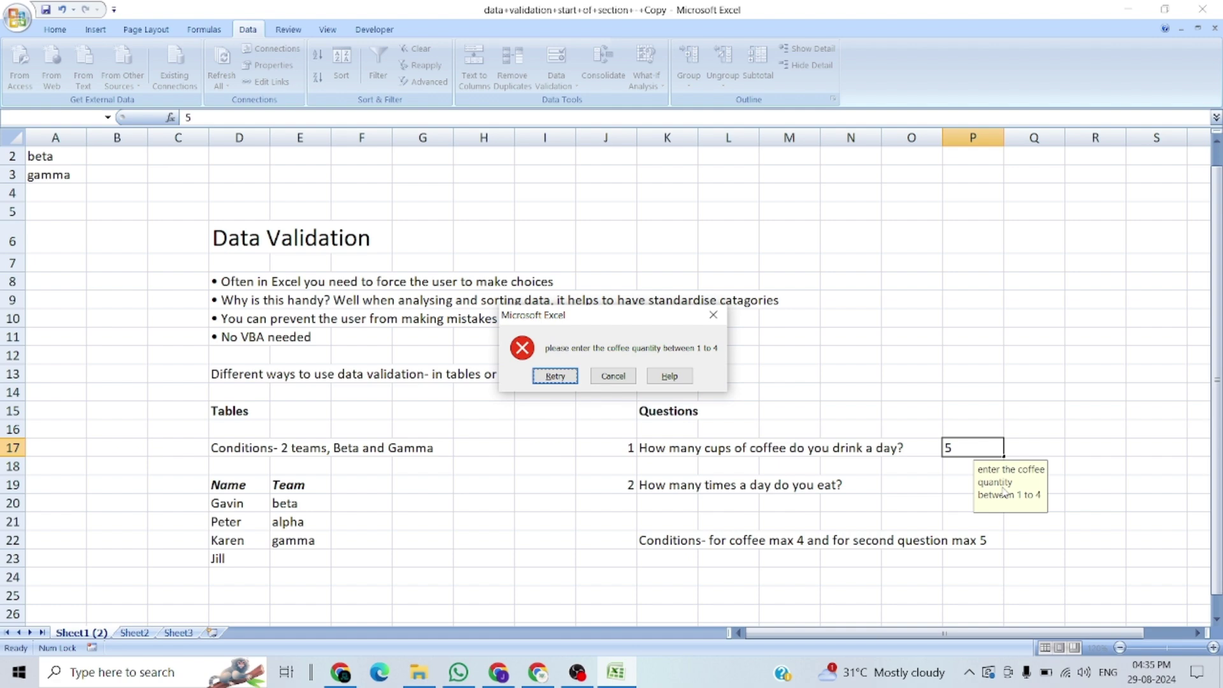
key(Escape)
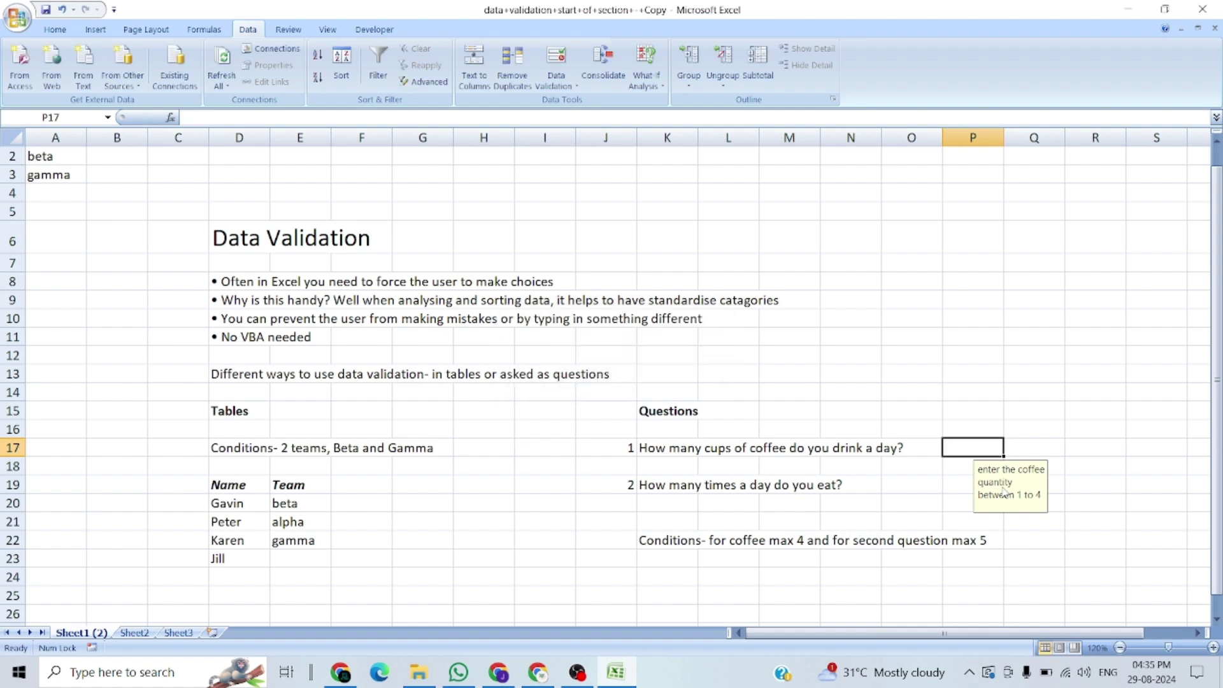
Test coffee answer cell P17 by entering 1 and replacing it with 2.
key(Down)
key(Down)
key(Up)
key(Up)
text(1)
key(Return)
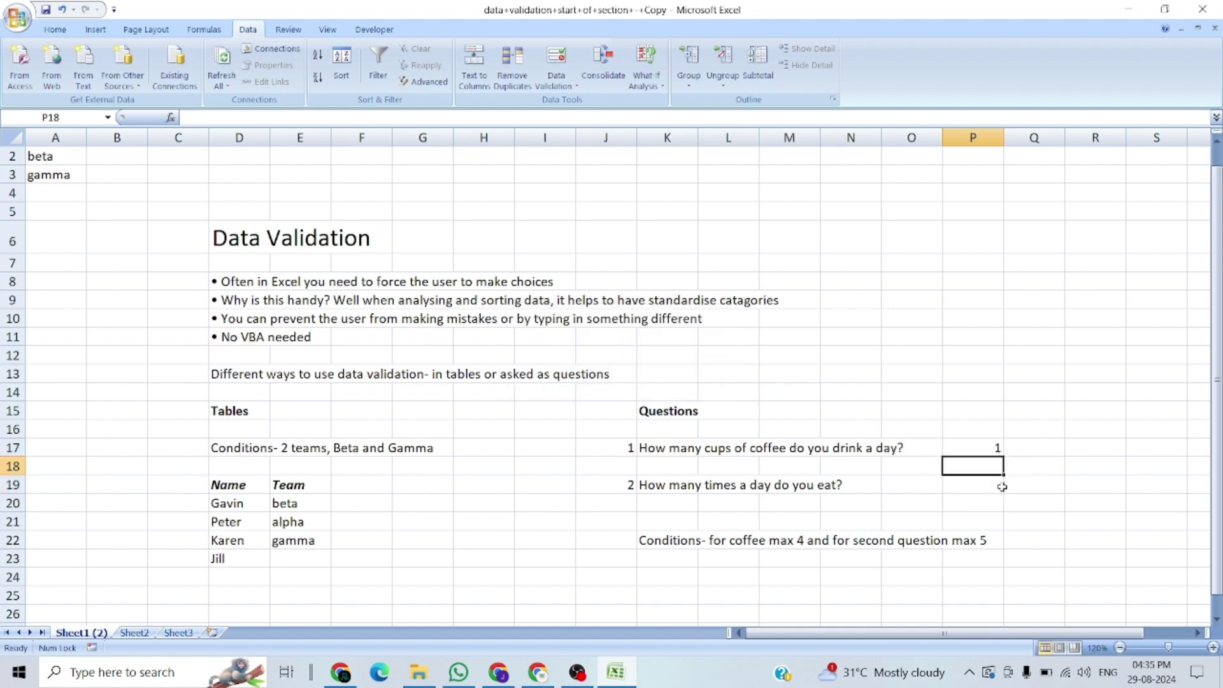
key(Up)
text(2)
key(Return)
Enter 3 in coffee answer cell P17 and replace it with 4.
key(Up)
text(2)
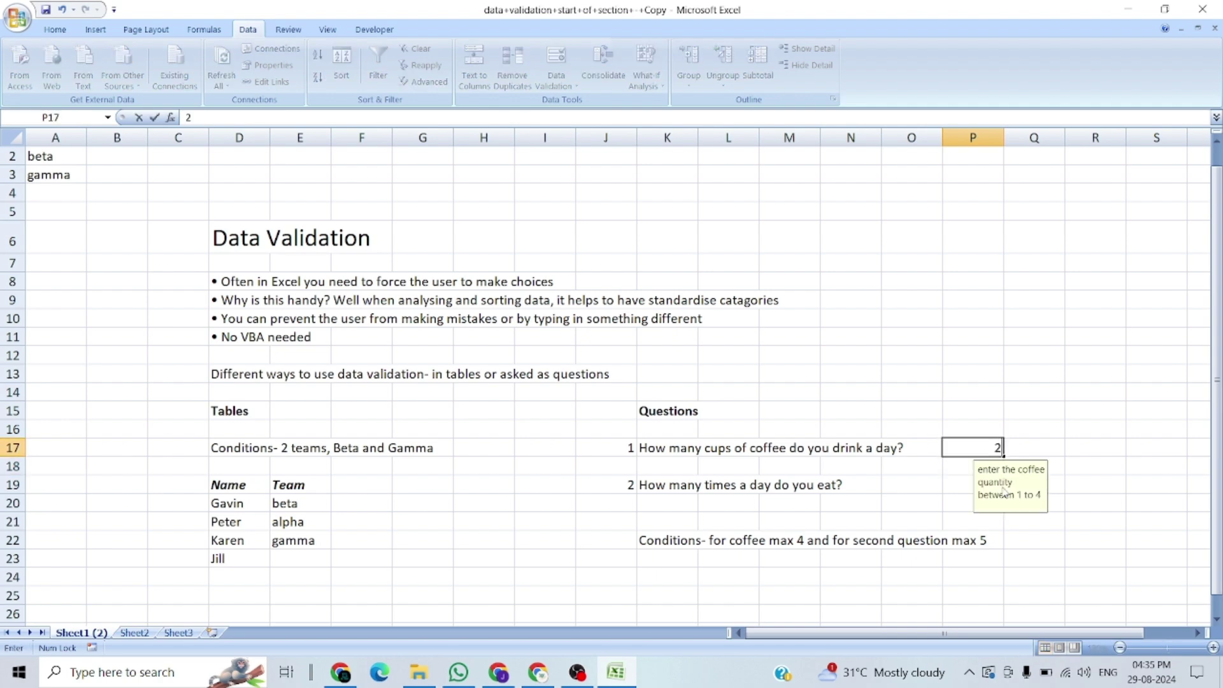
key(BackSpace)
text(3)
key(Return)
key(Up)
text(4)
key(Return)
Try to enter 5 in coffee answer cell P17, and enter 4 instead.
key(Up)
text(5)
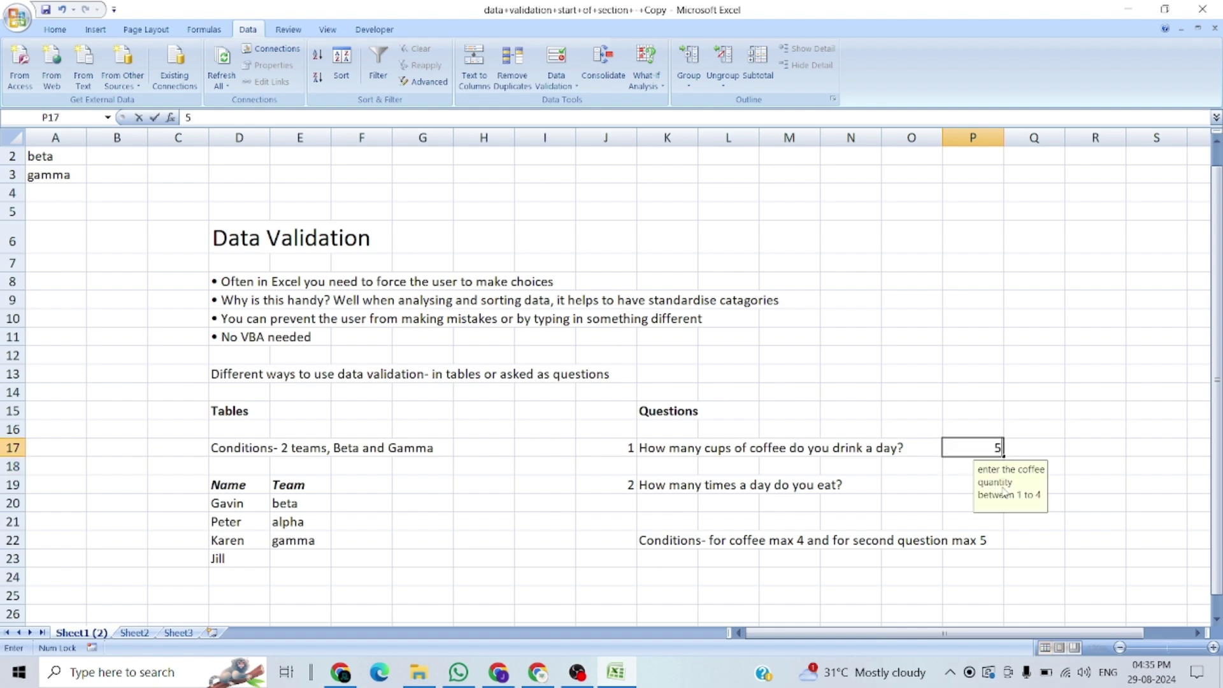
key(Return)
key(Return)
text(4)
key(Return)
key(Down)
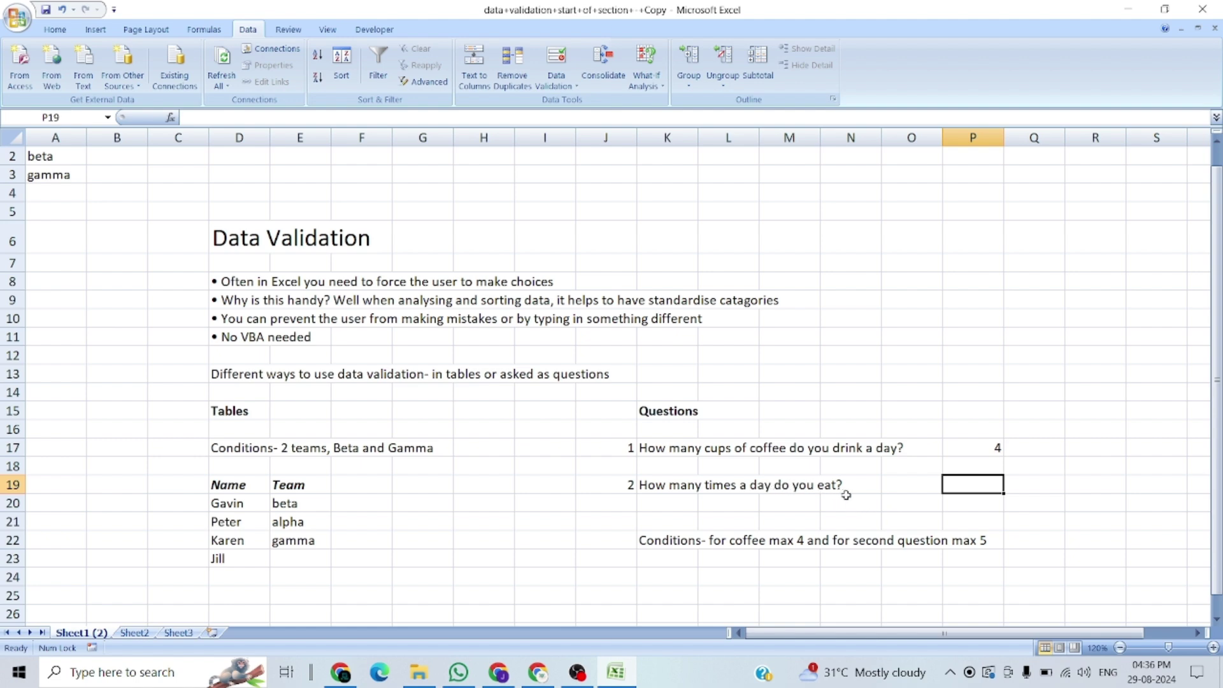
Enter 5 and 60 in turn in the unrestricted eating answer cell P19, and clear the cell.
text(5)
key(ctrl+Return)
text(60)
key(Return)
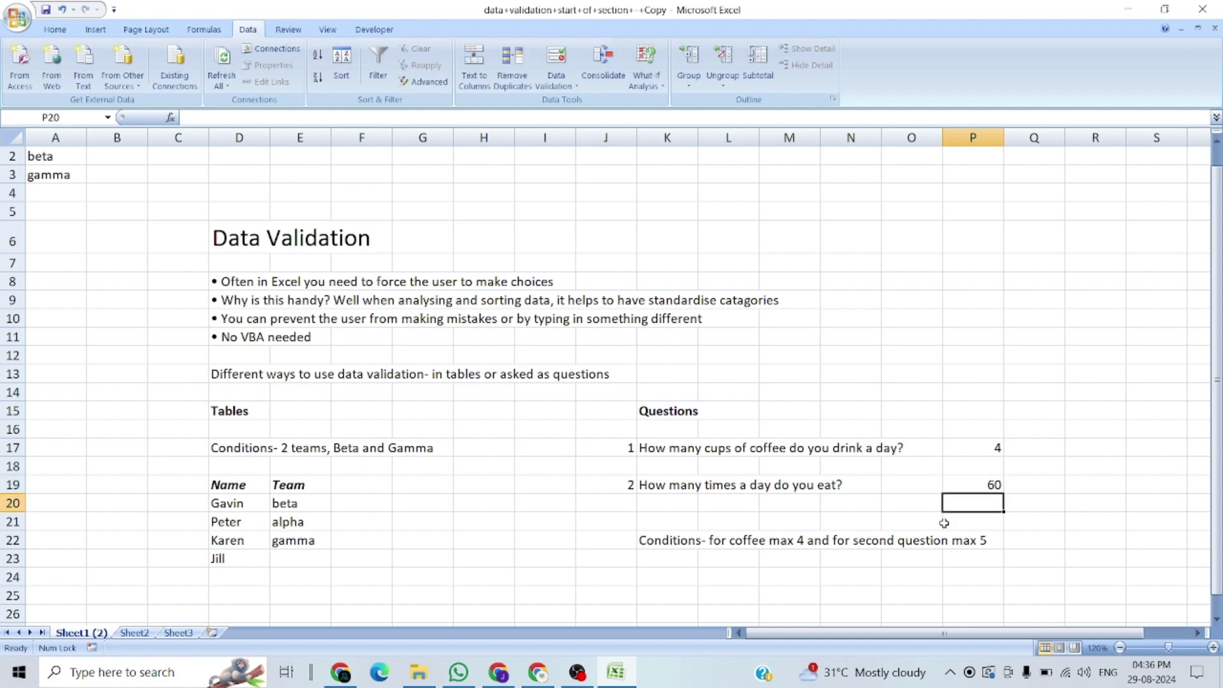
key(Up)
key(Delete)
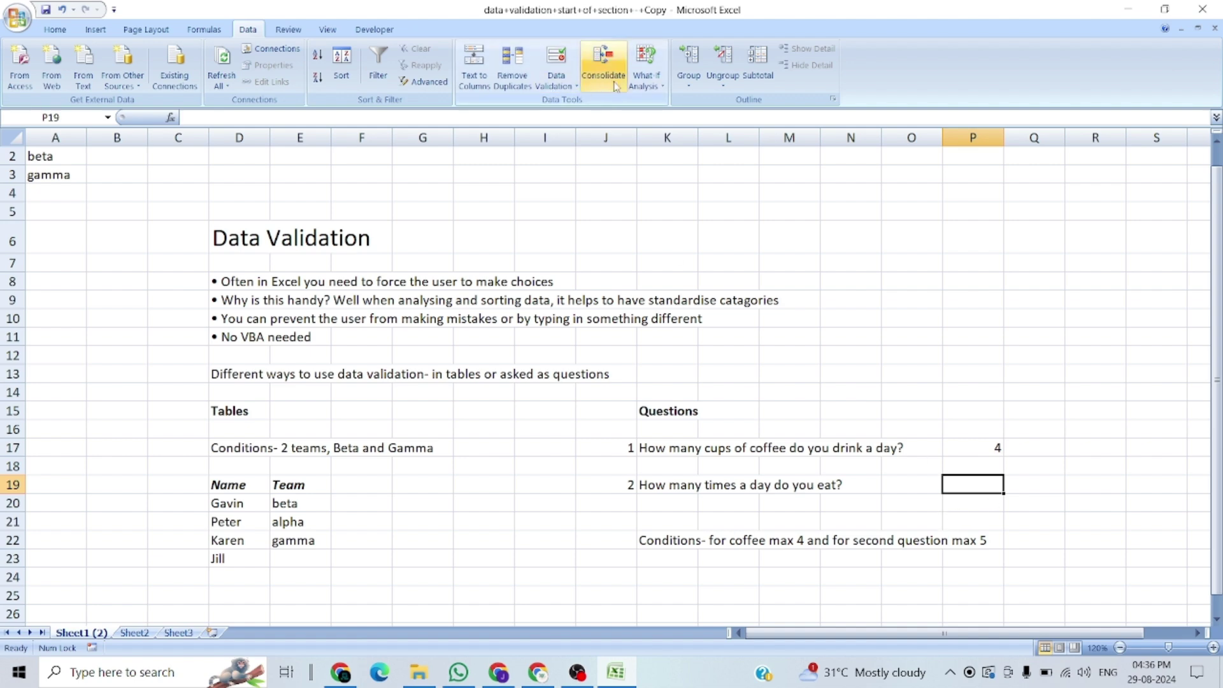
Set a data validation rule for eating answer cell P19 allowing whole numbers between 1 and 5.
click(566, 88)
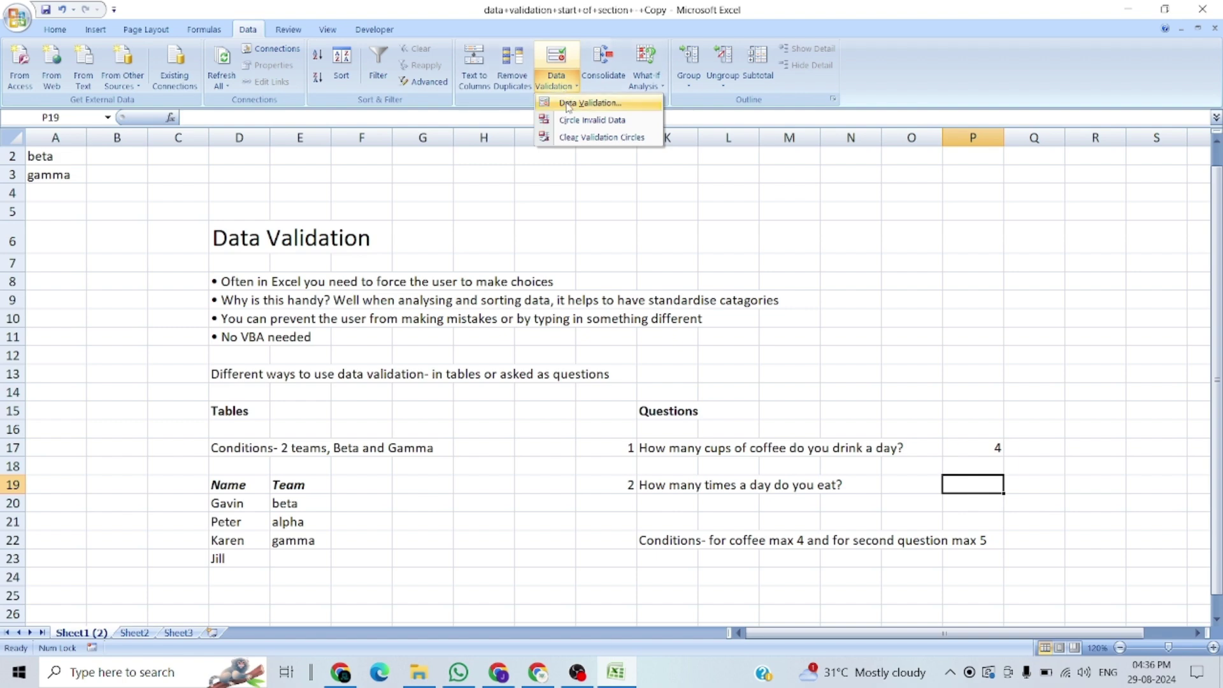
click(583, 140)
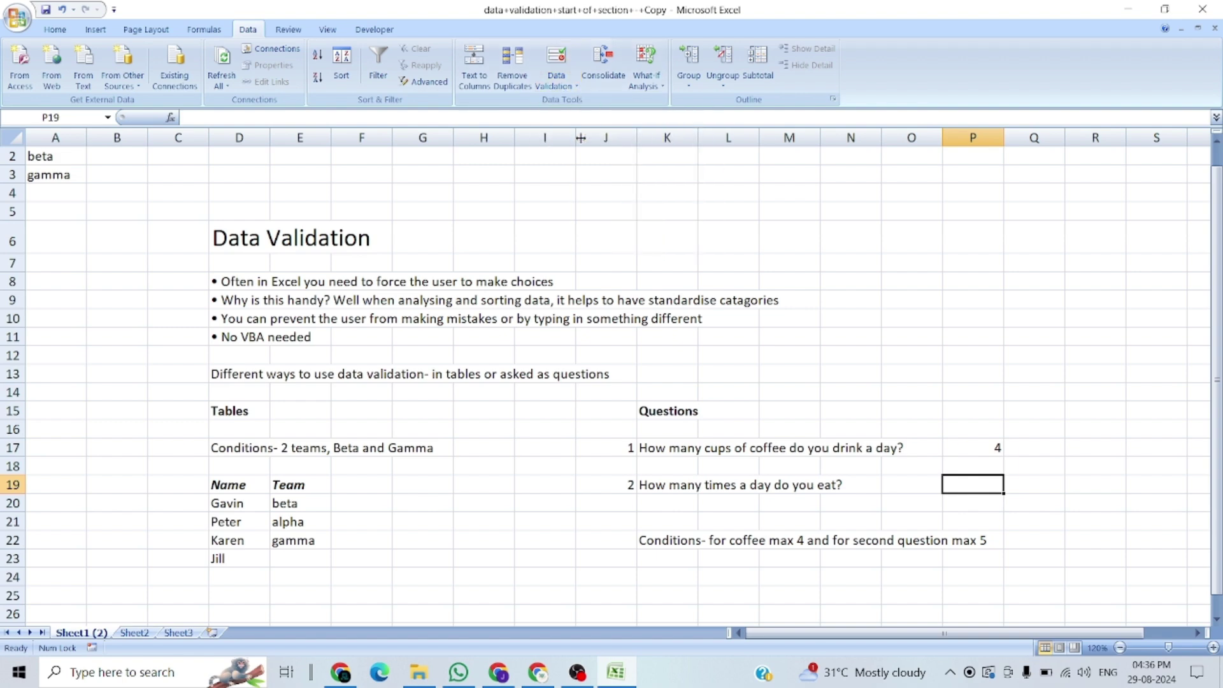
click(569, 87)
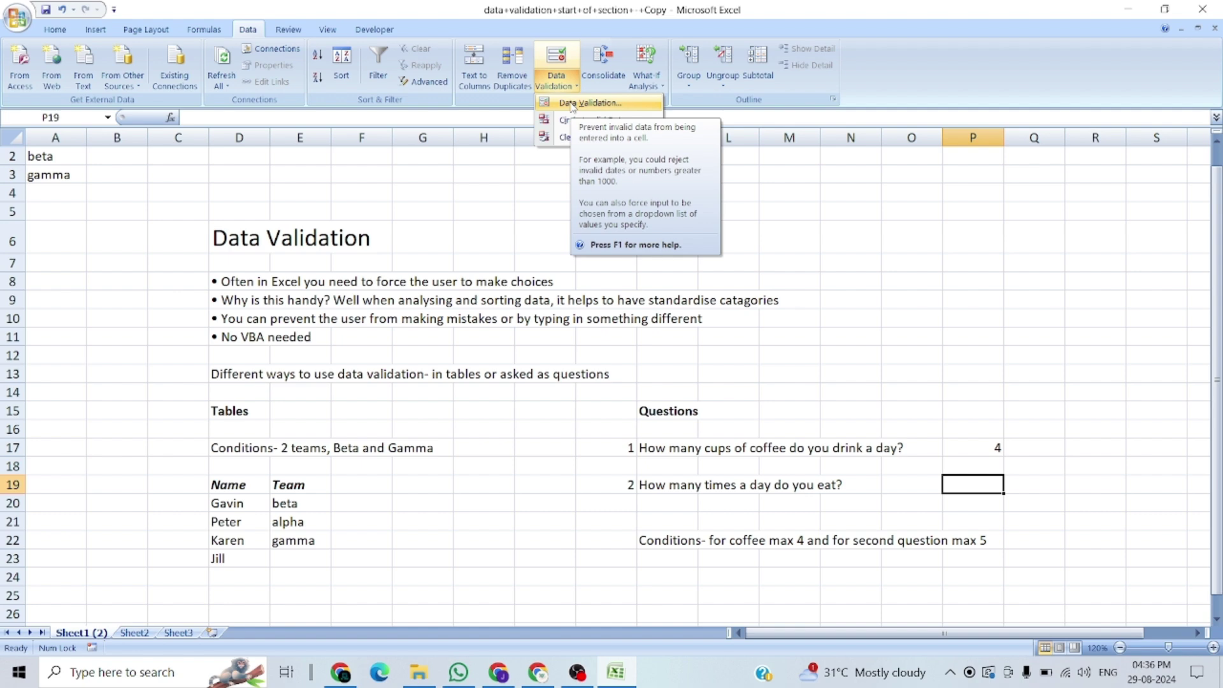
click(575, 104)
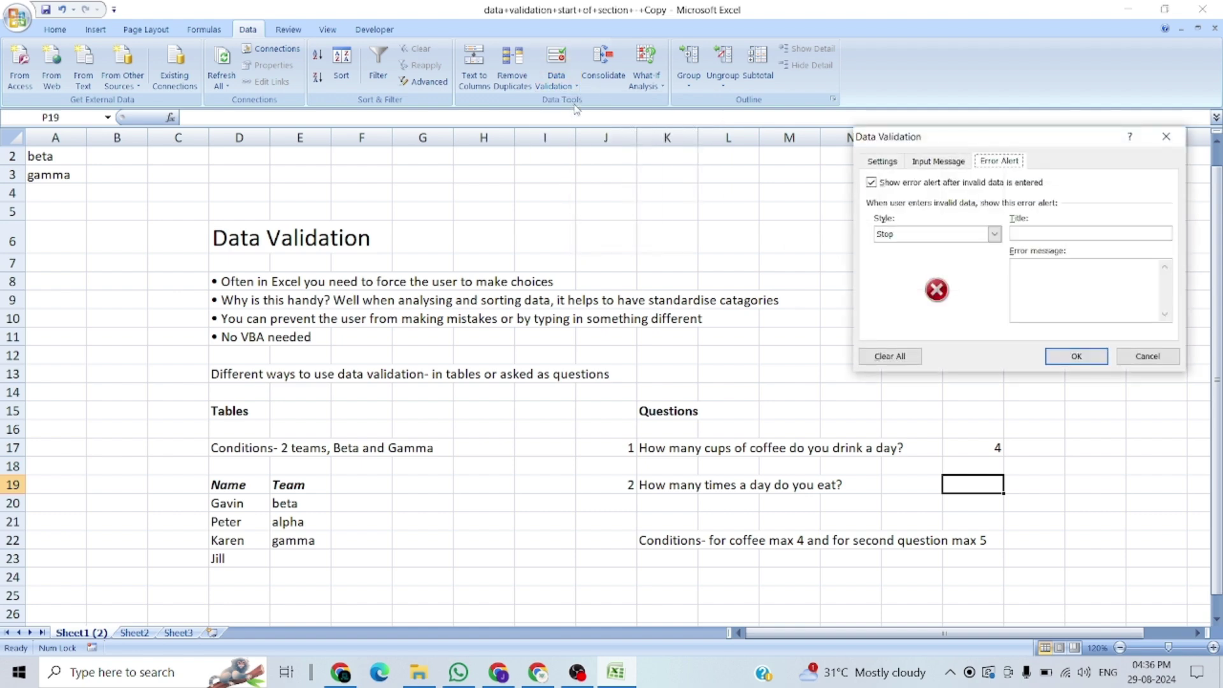
click(892, 163)
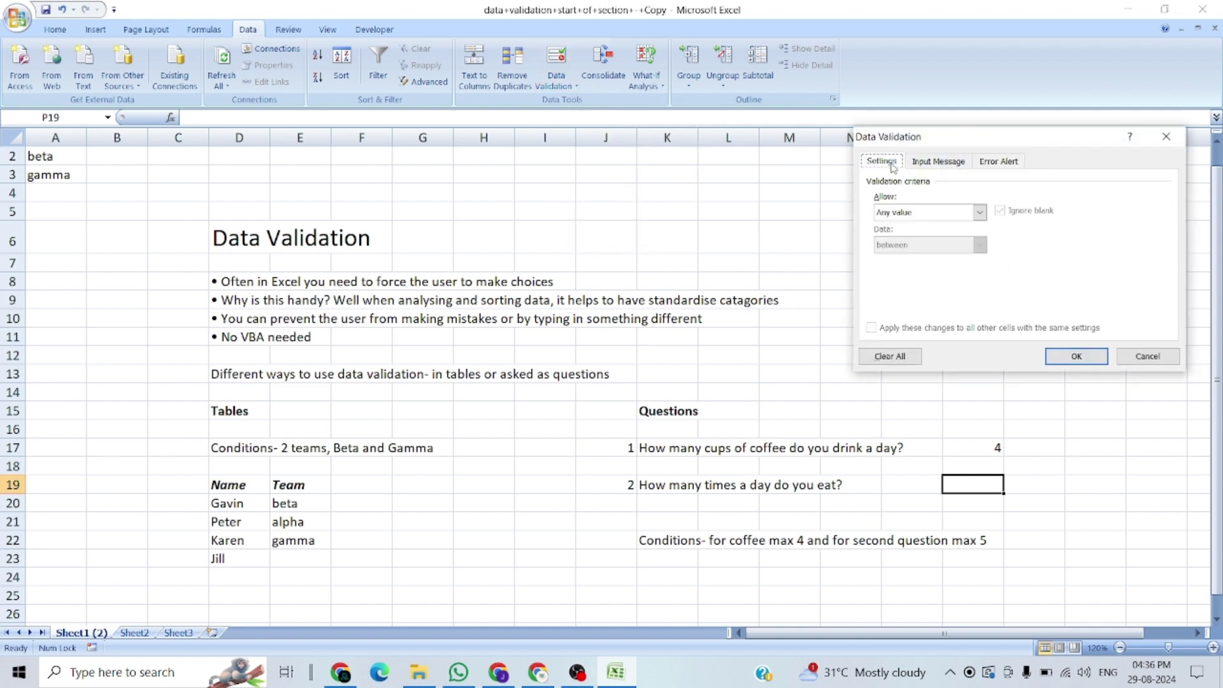
click(909, 212)
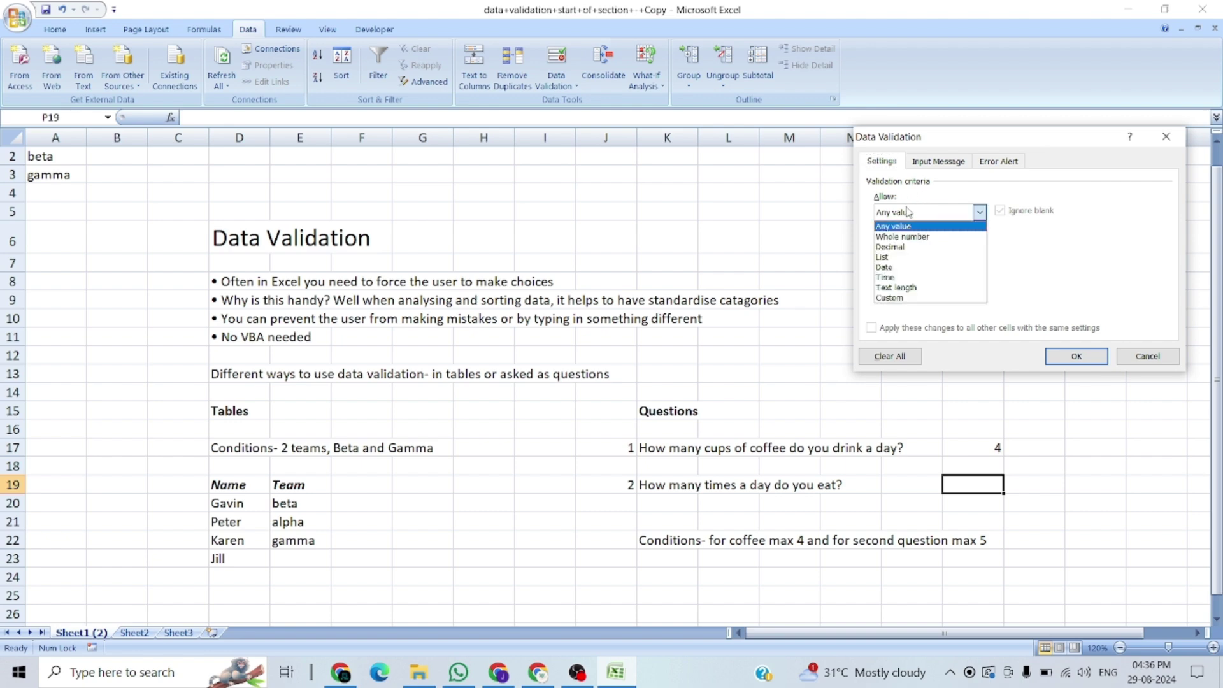
click(908, 239)
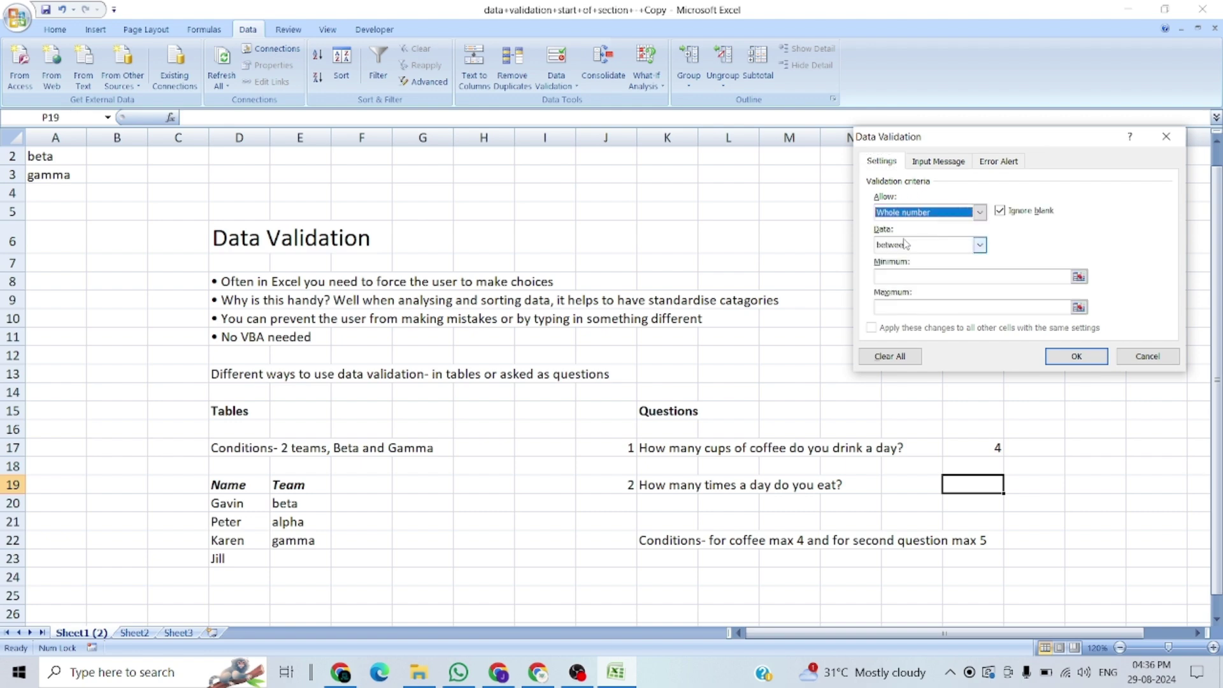
click(918, 276)
text(1)
click(921, 304)
text(5)
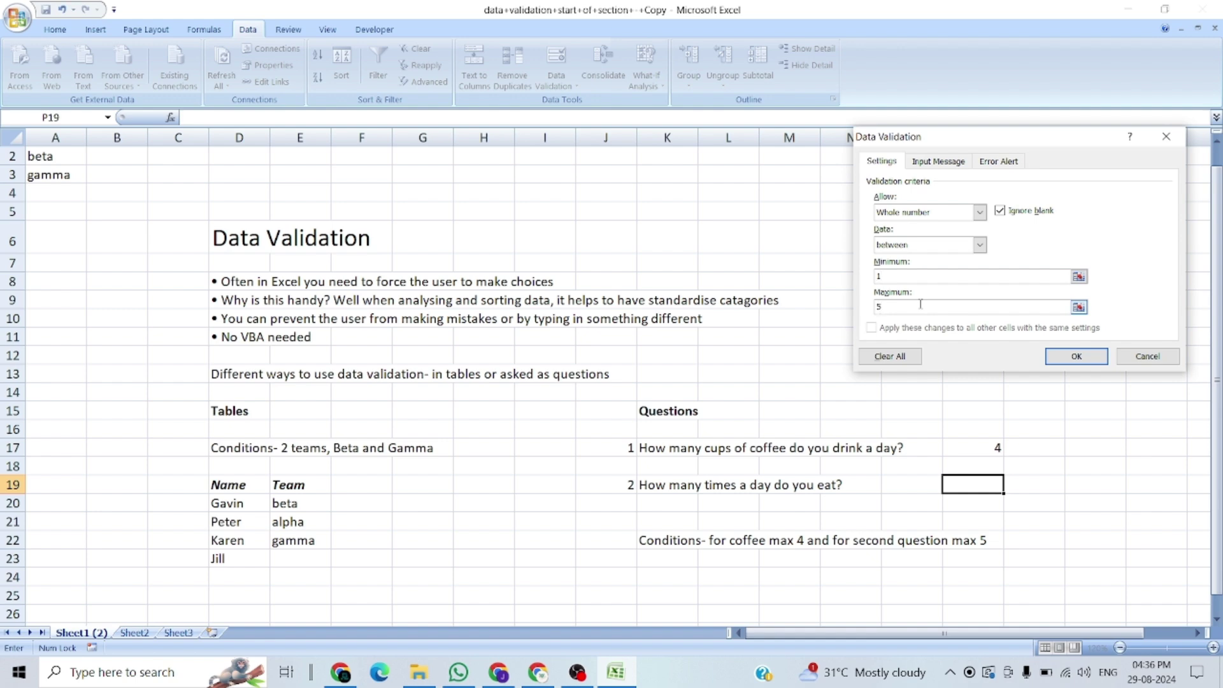
Add the Stop error message "Please enter correcty value between 1 to 5" to the P19 rule, and apply the rule.
click(932, 164)
click(917, 277)
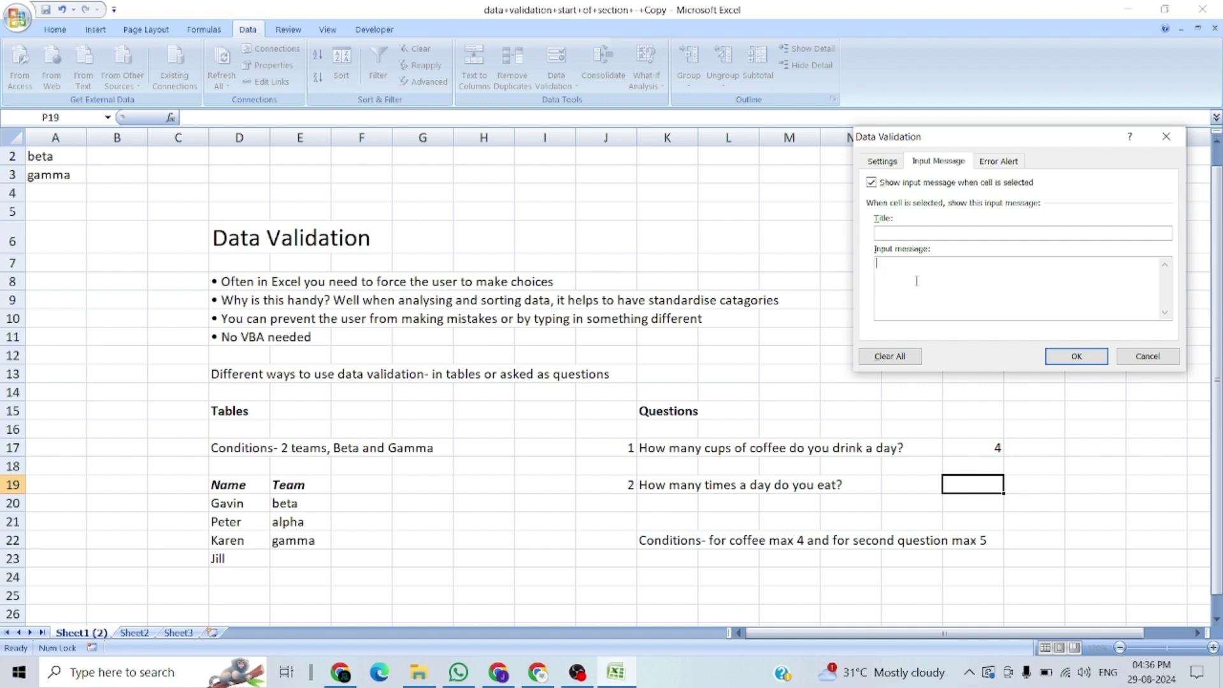
click(1006, 162)
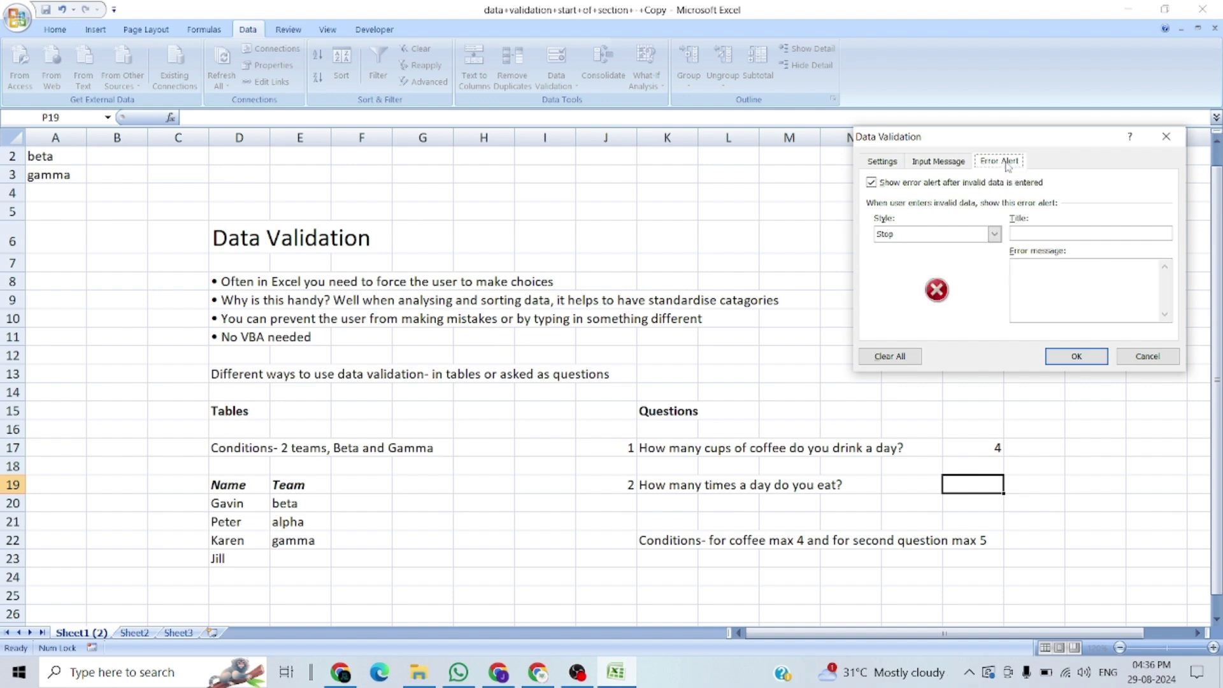
click(1041, 232)
click(1052, 283)
text(Please enter correcty value betwe)
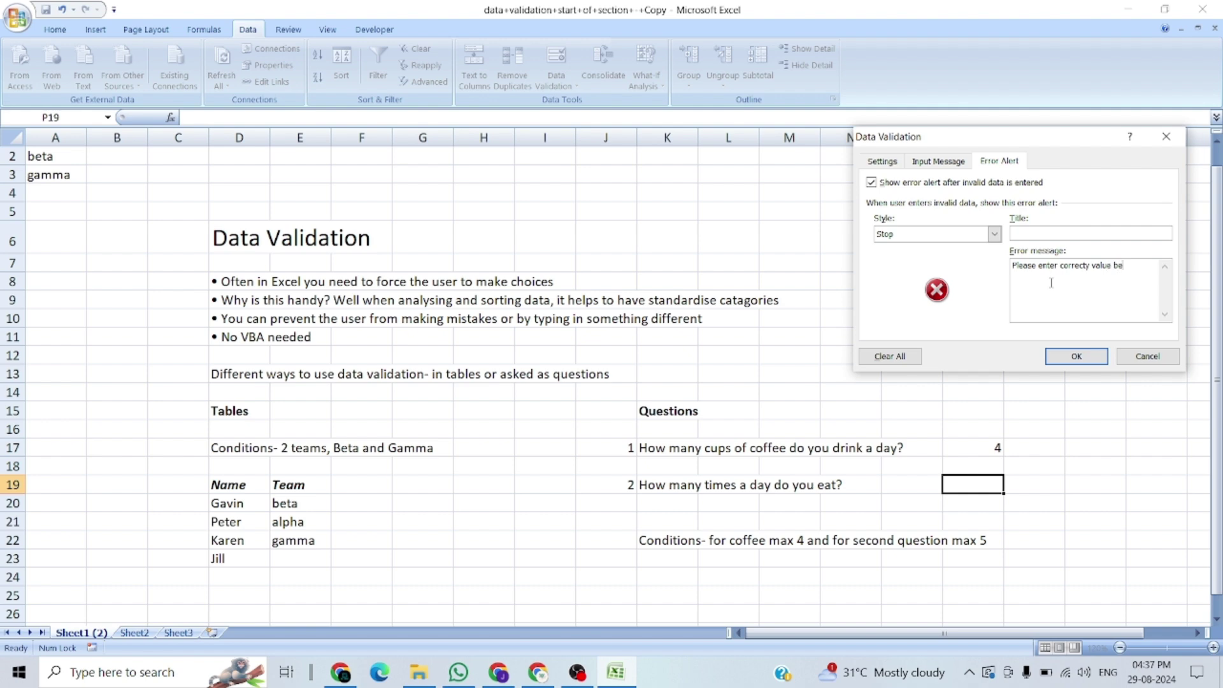
text(en 1)
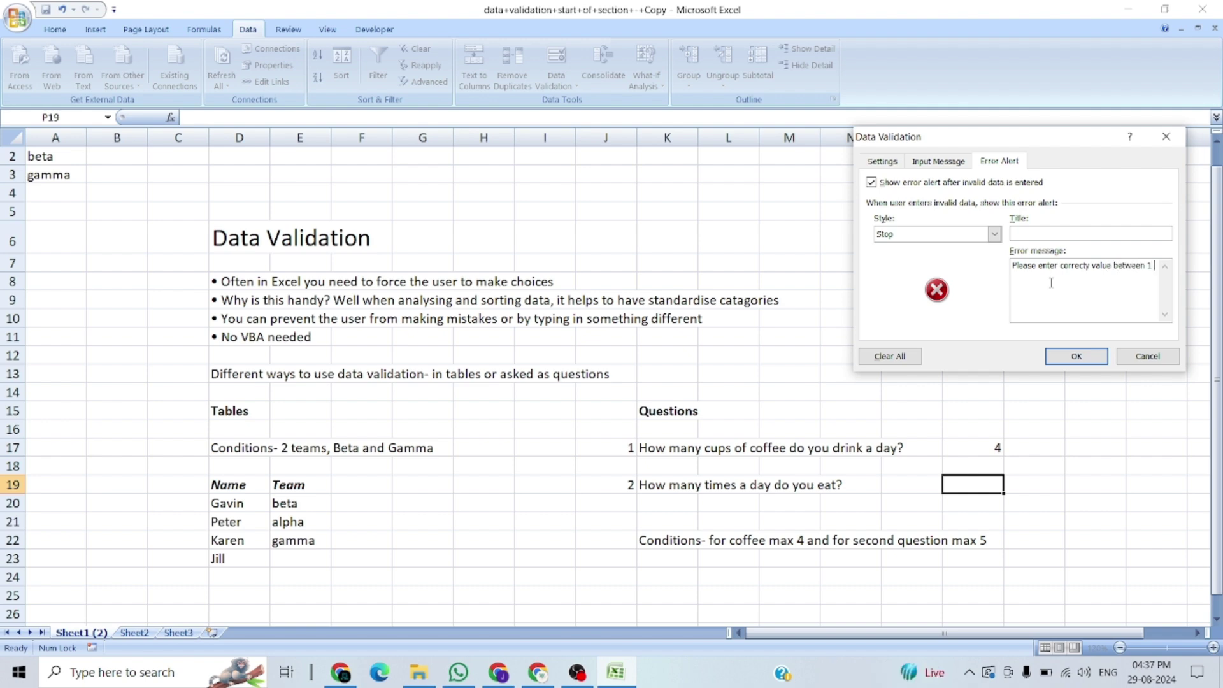
text( to 5)
click(1091, 356)
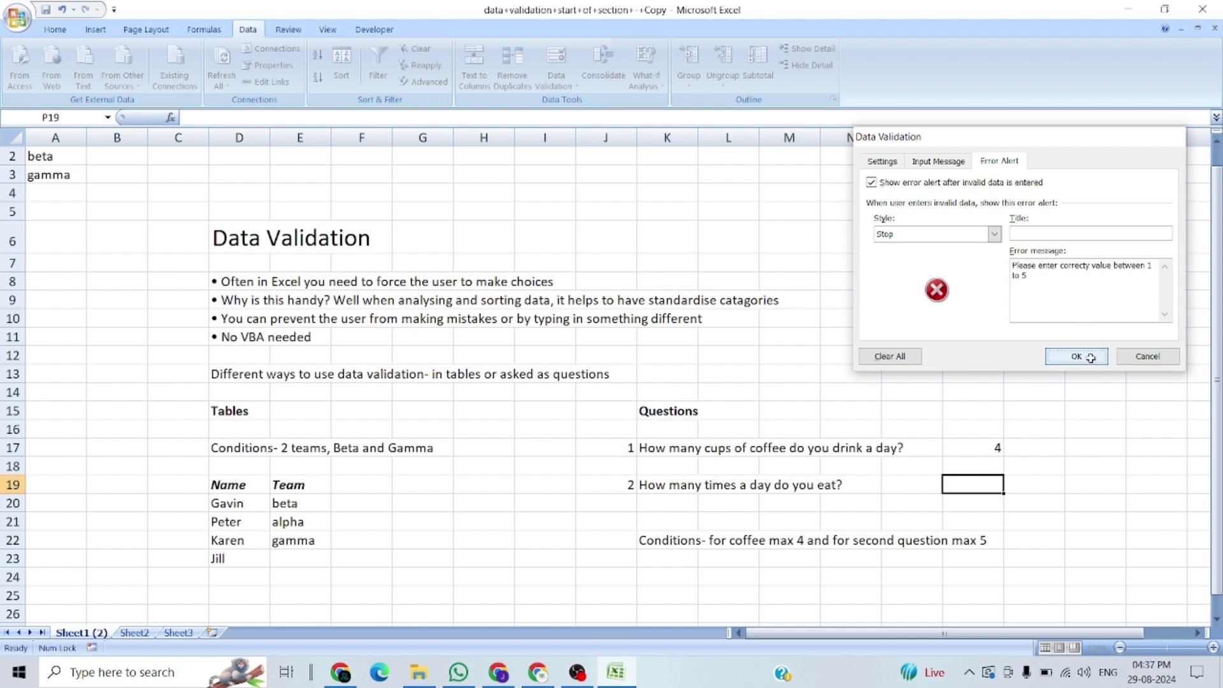
Test eating answer cell P19 by entering 1, replacing it with 4 and finally with 5.
text(1)
key(Return)
key(Up)
text(4)
key(Return)
key(Up)
text(5)
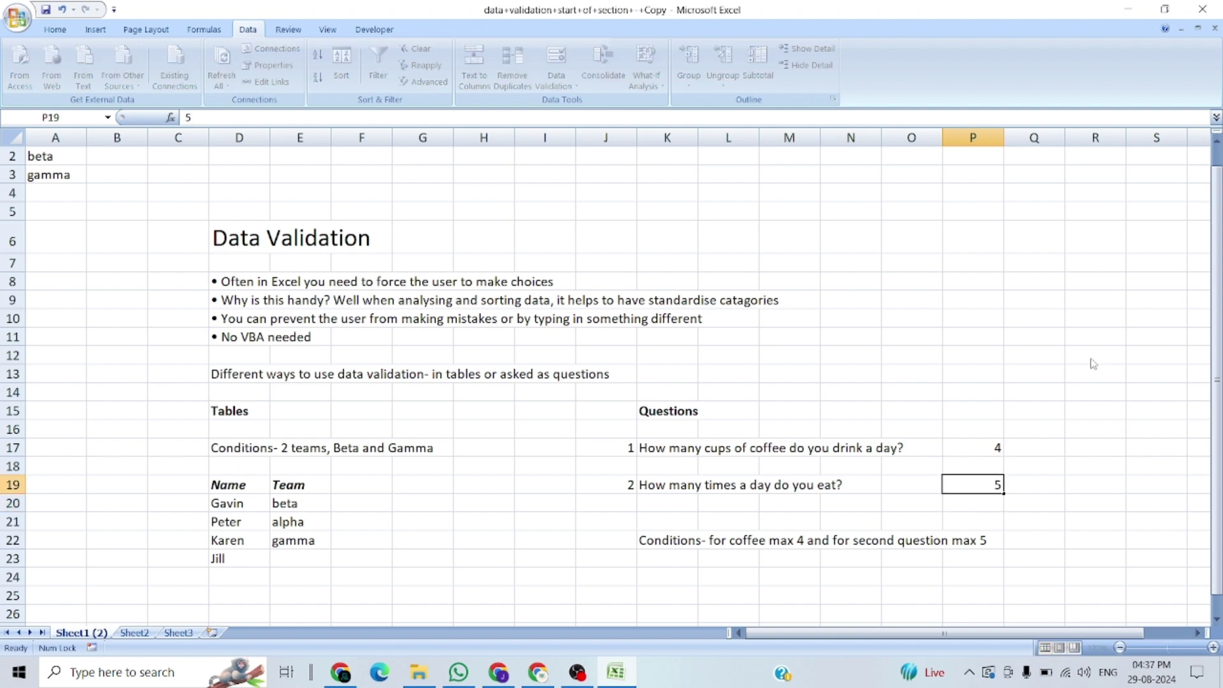
Try to enter 6 in eating answer cell P19, and cancel the entry.
text(6)
key(Return)
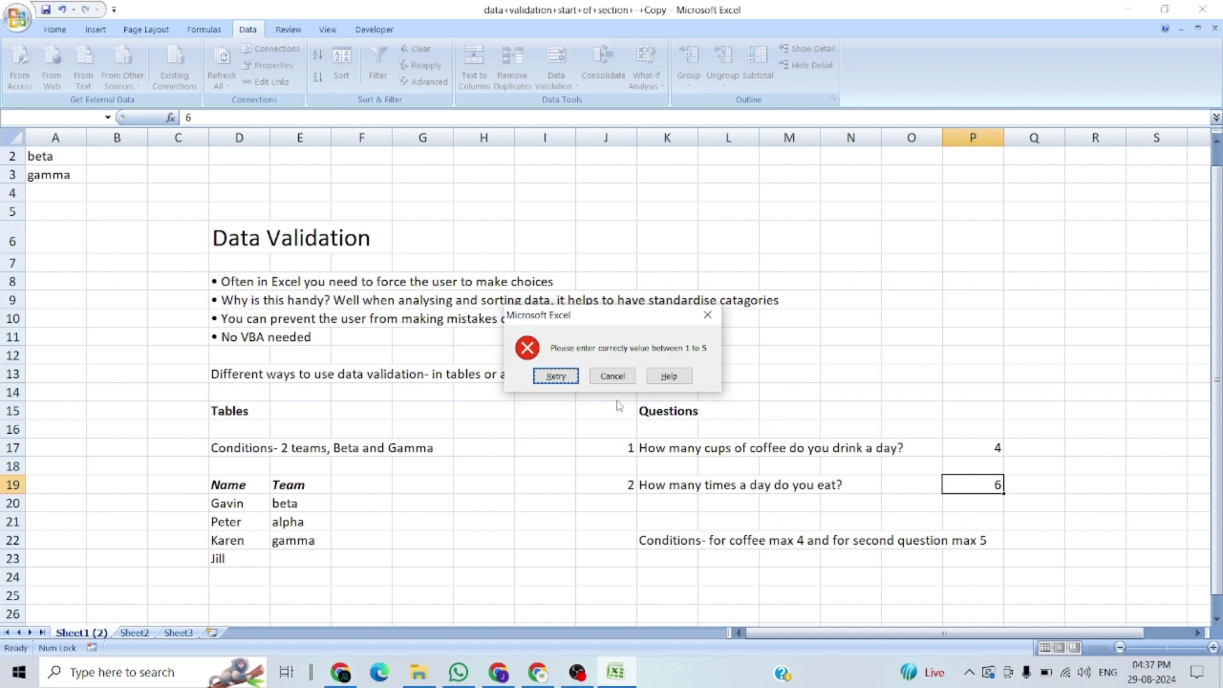
click(709, 317)
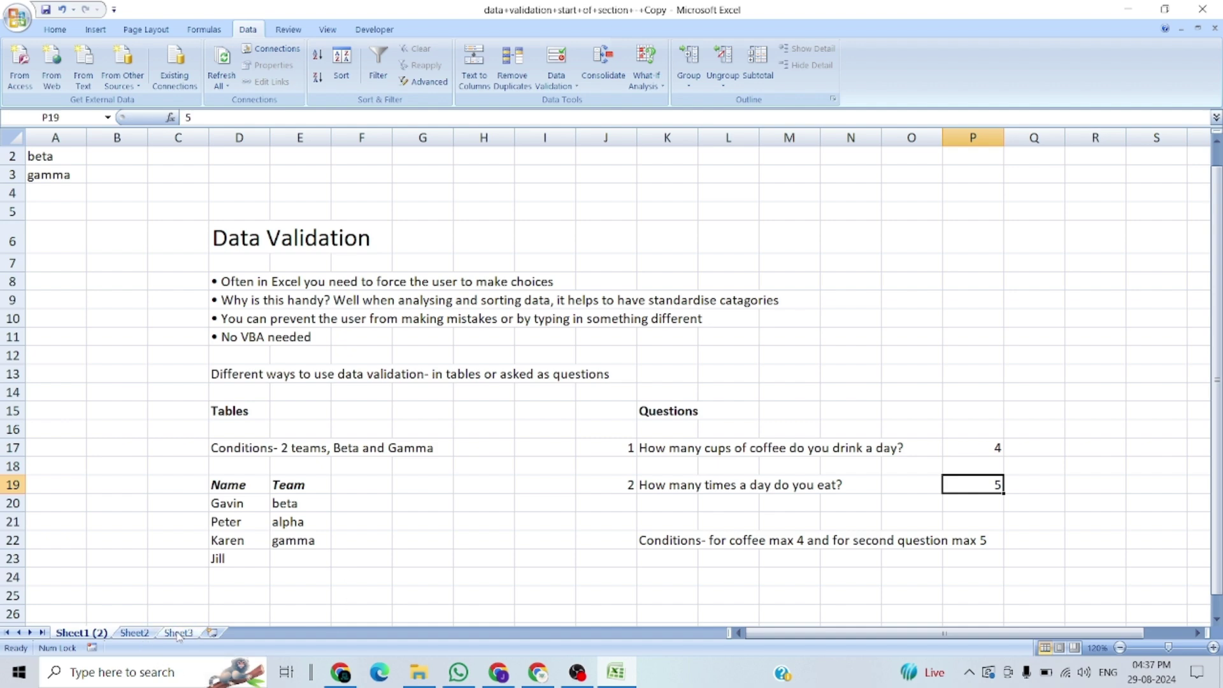
On Sheet2, enter the heading Name in B5 and list four people's first names in B6:B9.
click(143, 634)
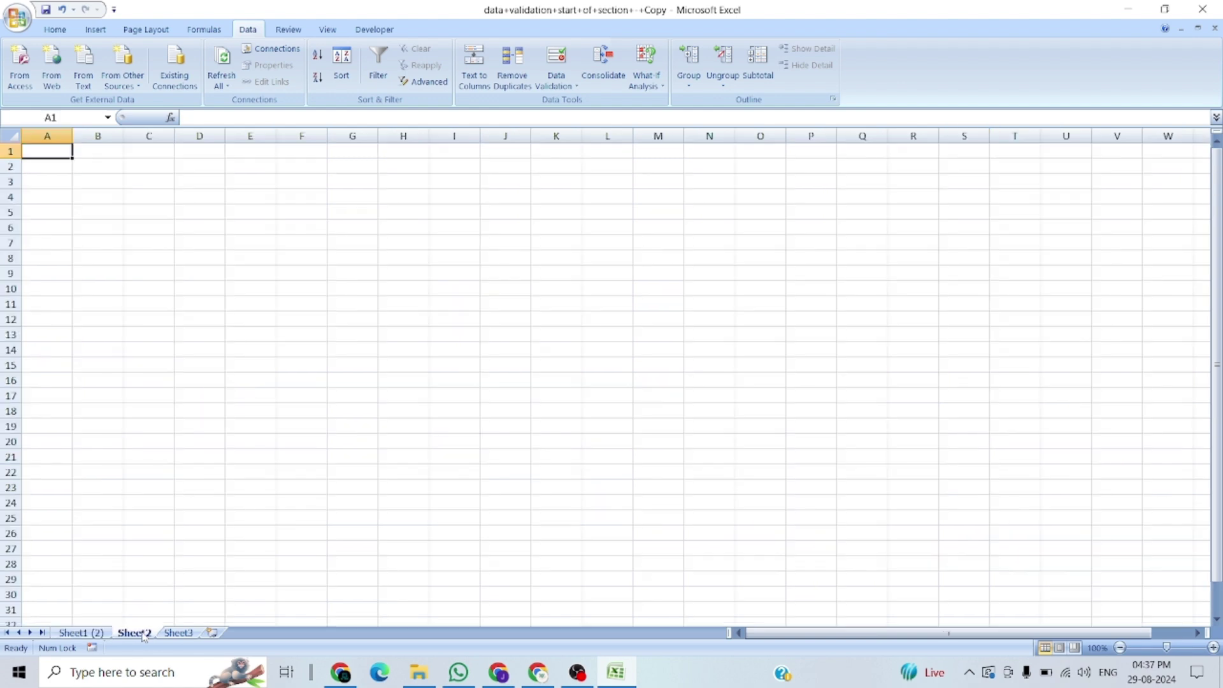
click(122, 217)
text(Name)
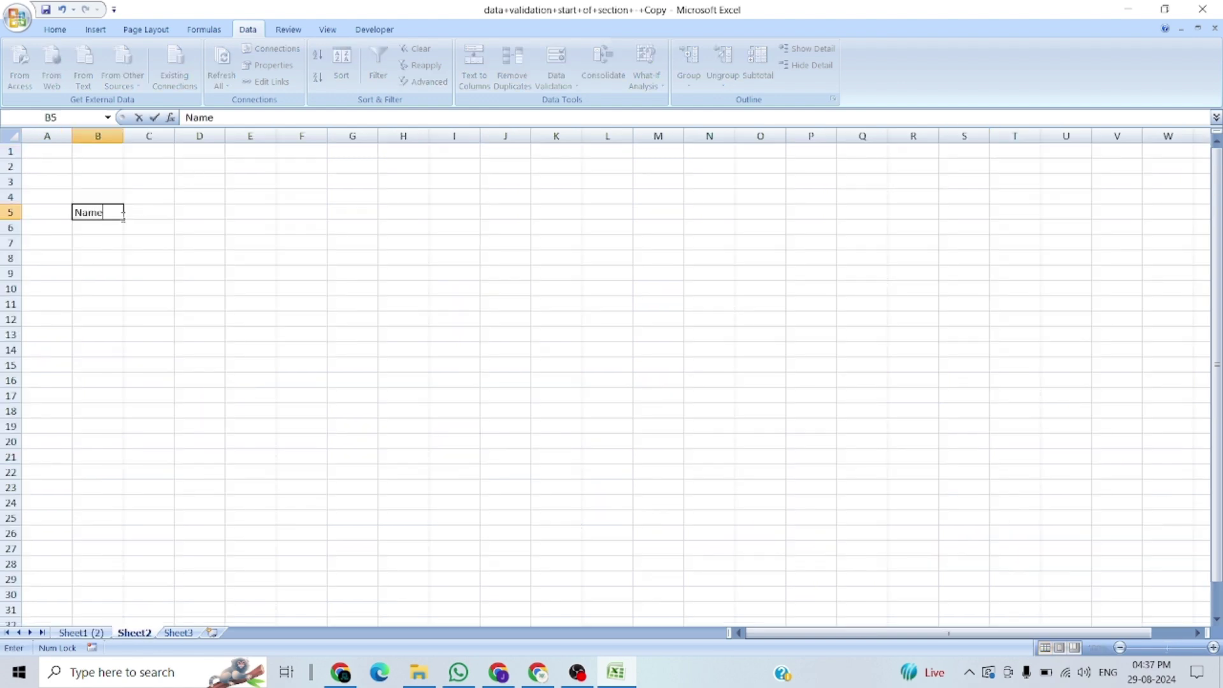
key(Return)
text(Jogendra)
key(Return)
text(Sonu)
key(Return)
text(Monu)
key(Return)
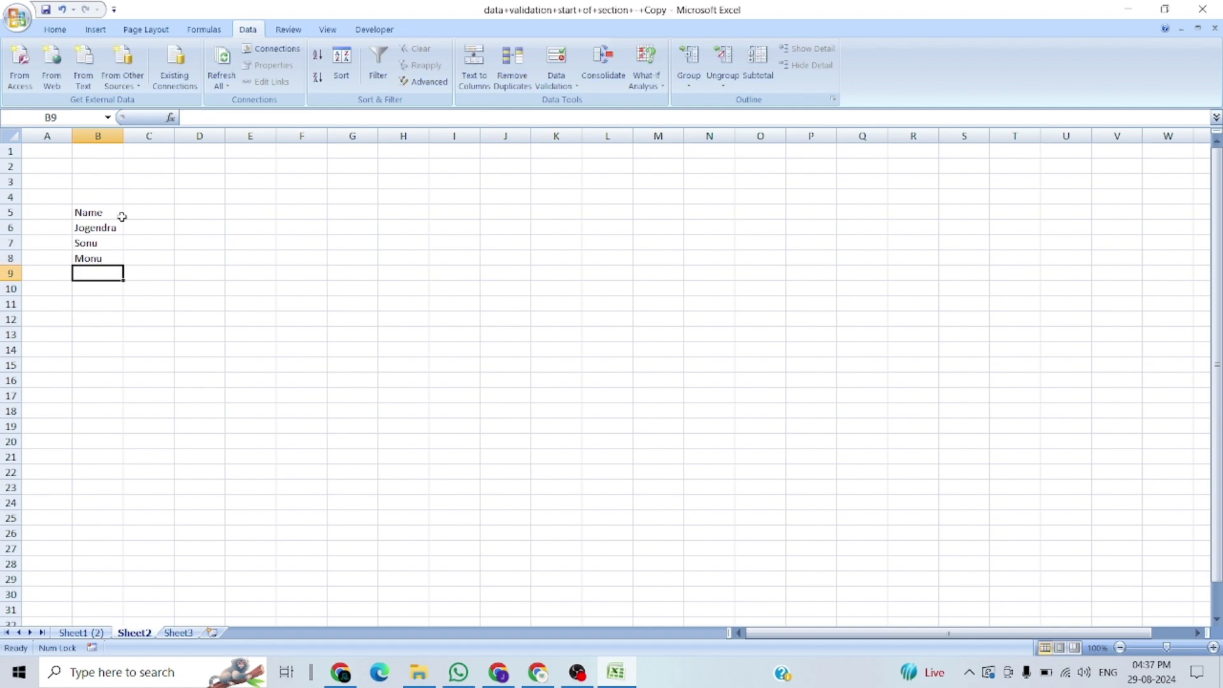
text(Rani)
key(Return)
Enter the heading Saturday in C5, beside the Name heading.
key(Up)
key(Up)
key(Up)
key(Up)
key(Up)
click(125, 224)
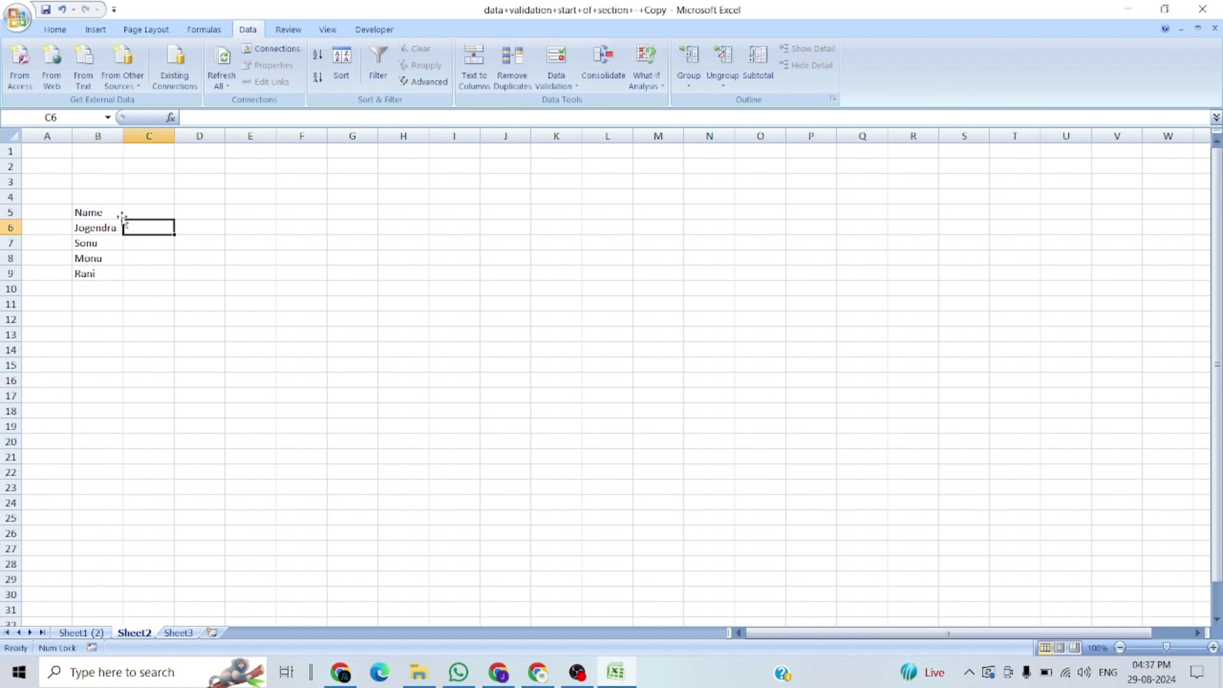
click(124, 218)
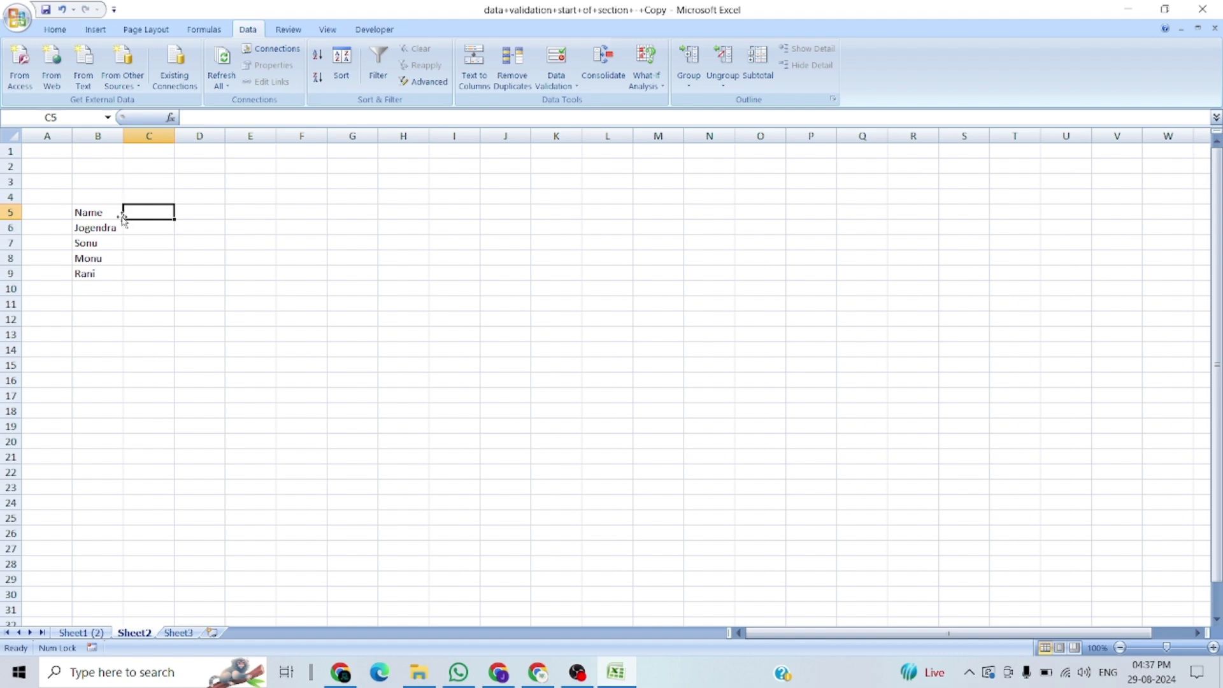
text(Saturday)
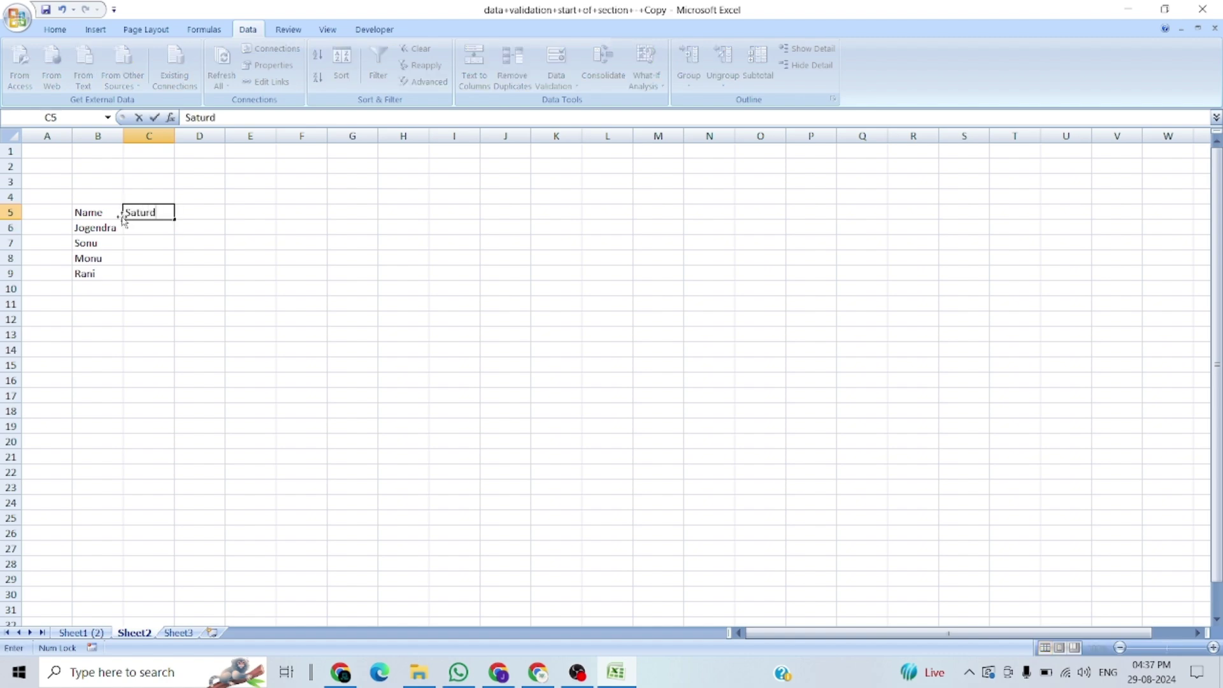
key(Return)
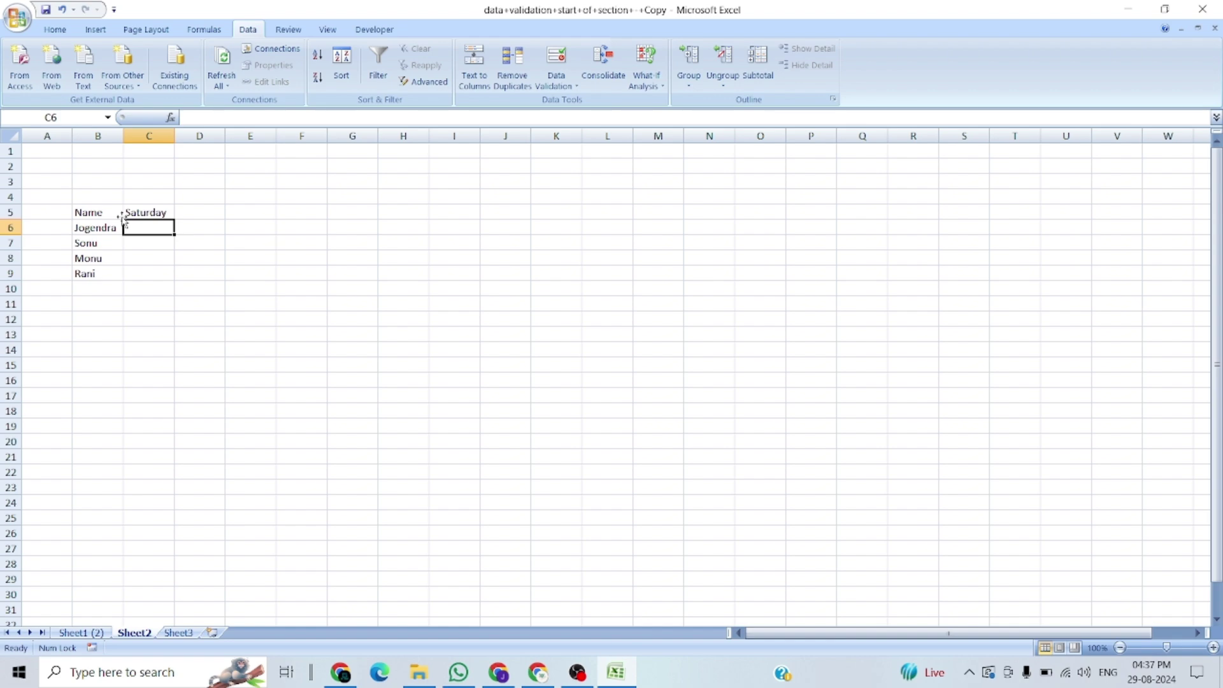
Enter Yes and No under the Saturday heading, and move both entries to A1:A2.
text(Yes)
key(Return)
text(No)
key(Return)
key(Up)
key(Up)
key(shift+Down)
key(ctrl+c)
key(ctrl+Home)
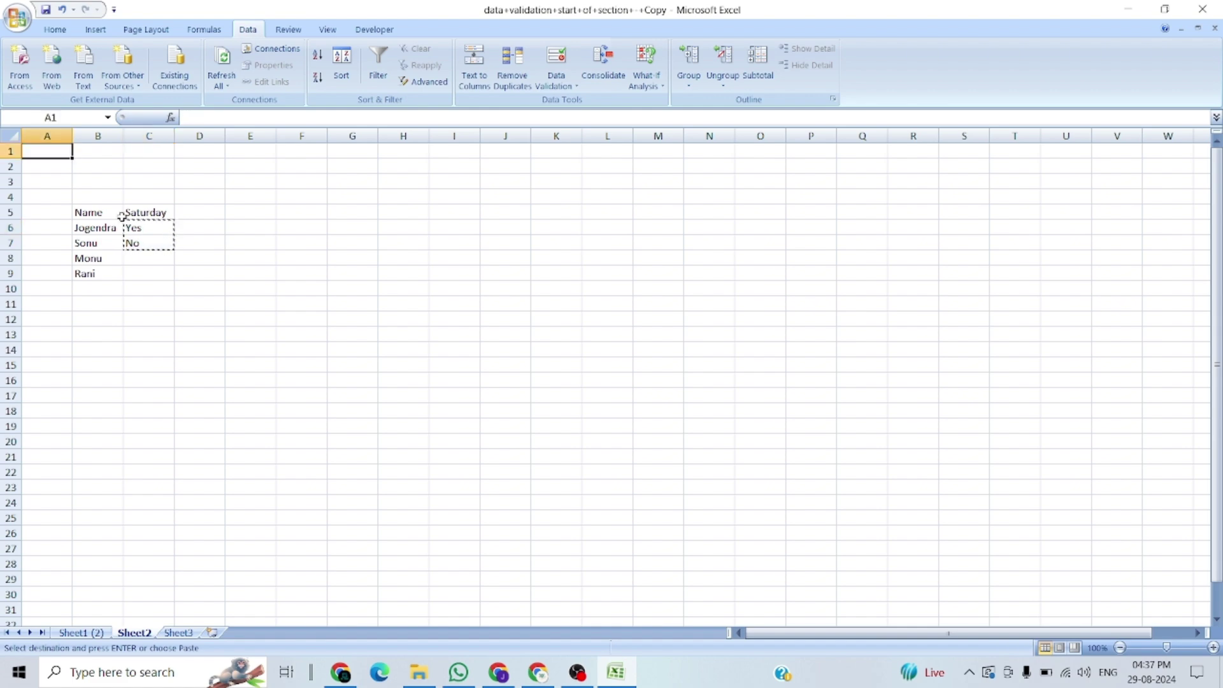
key(ctrl+v)
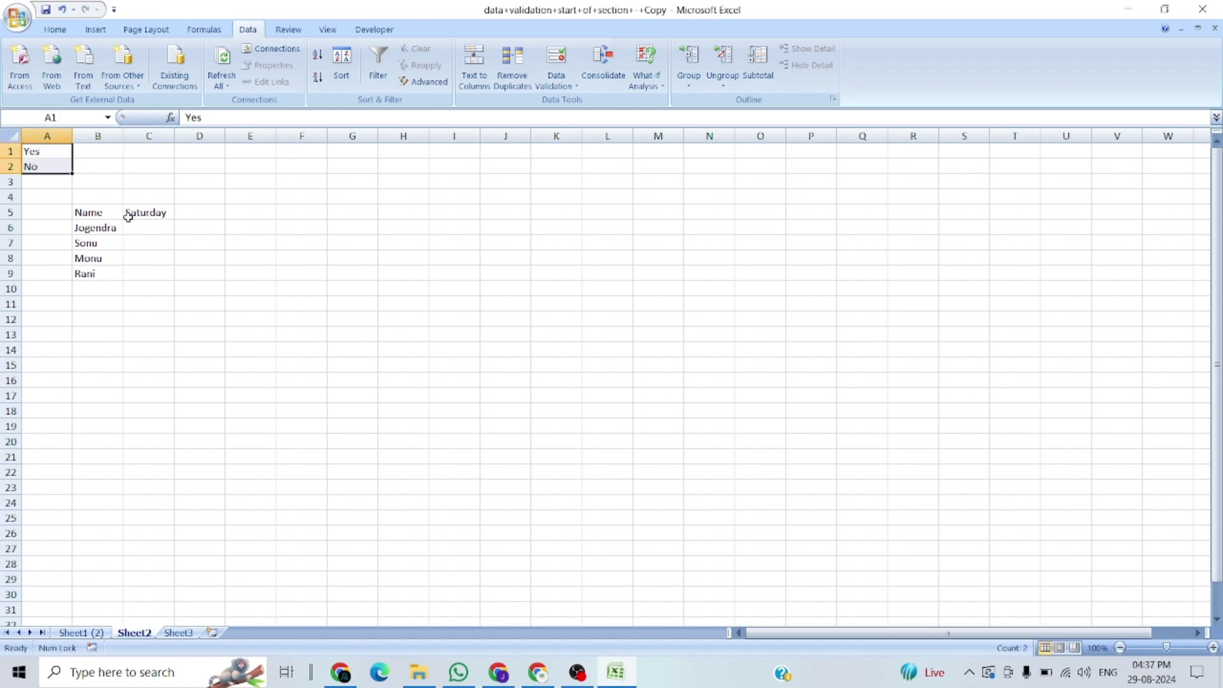
Enter the heading Sunday in D5, beside the Saturday heading.
click(148, 217)
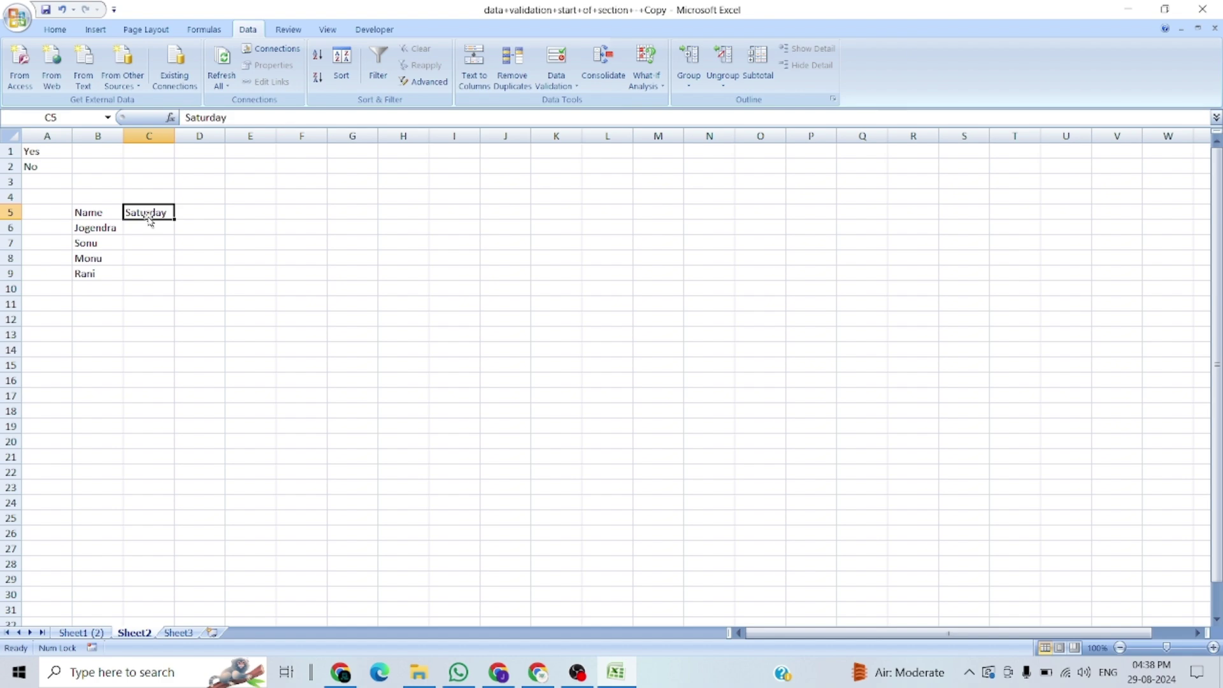
key(Right)
text(Sund)
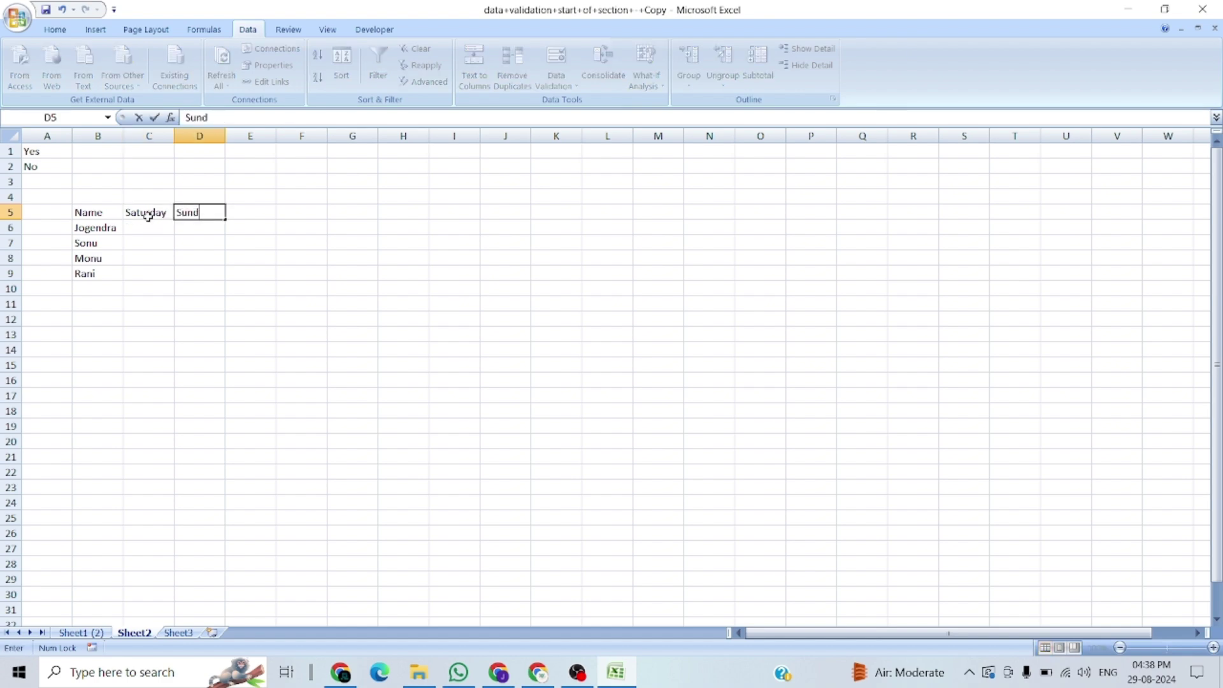
text(ay)
key(Return)
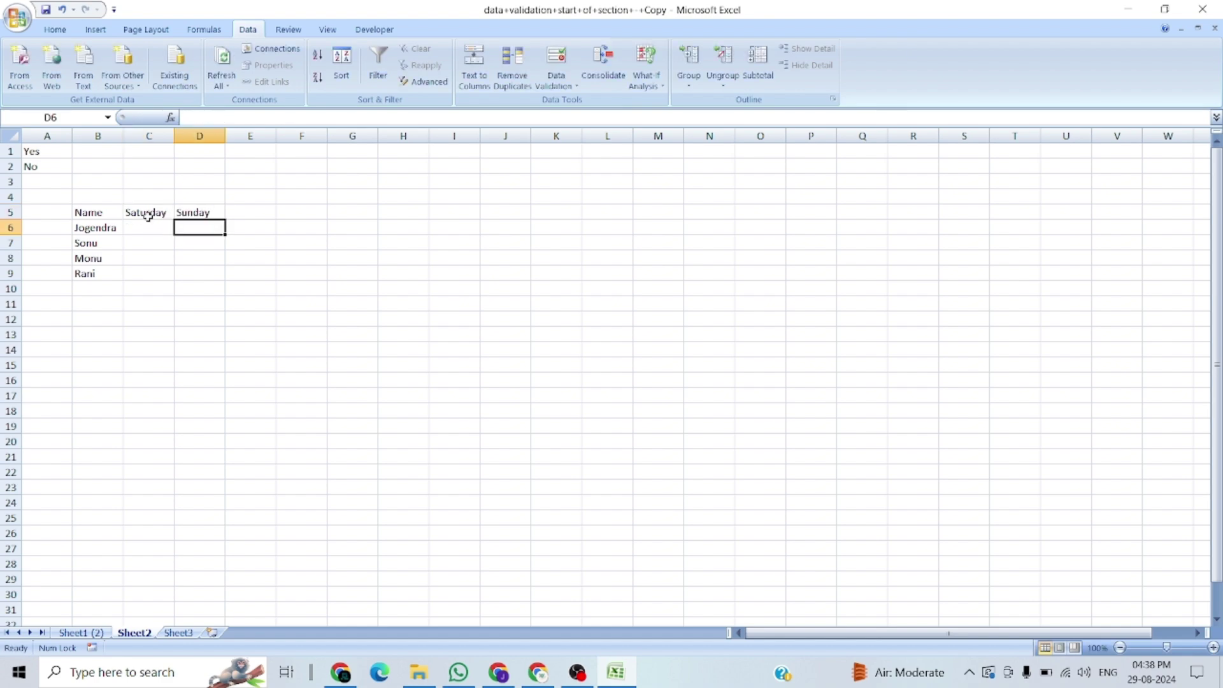
key(Right)
key(Right)
key(Right)
key(Up)
key(Up)
key(Left)
key(Left)
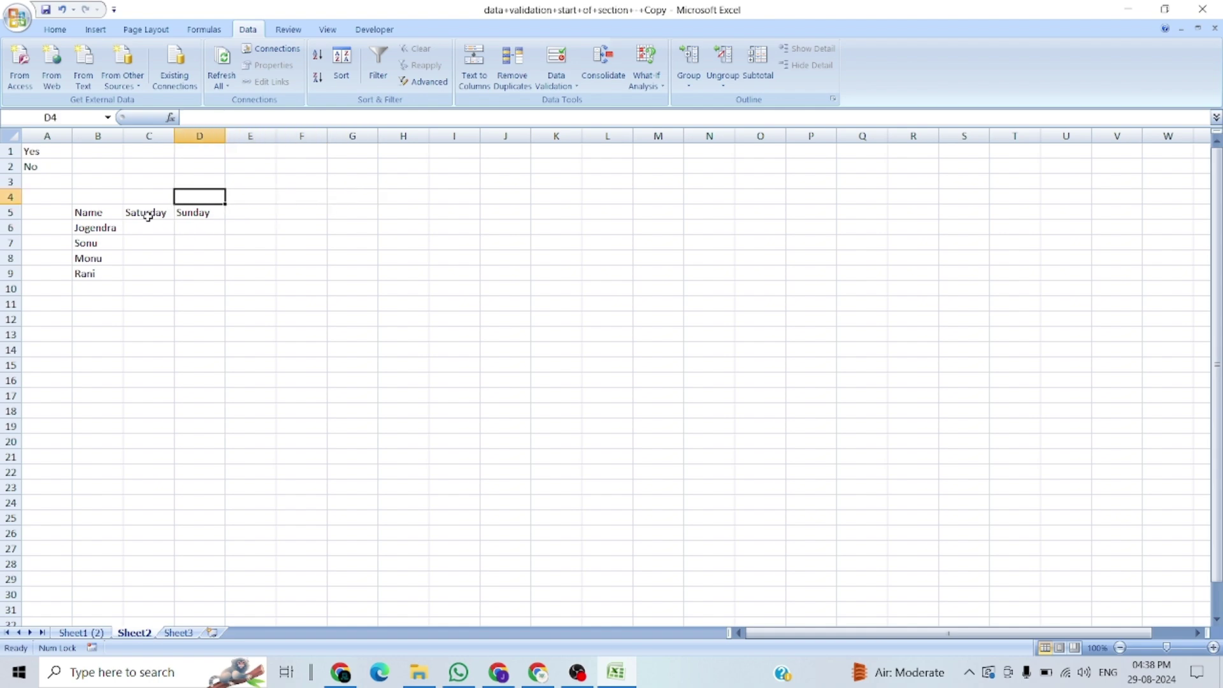
key(Left)
key(Left)
key(Down)
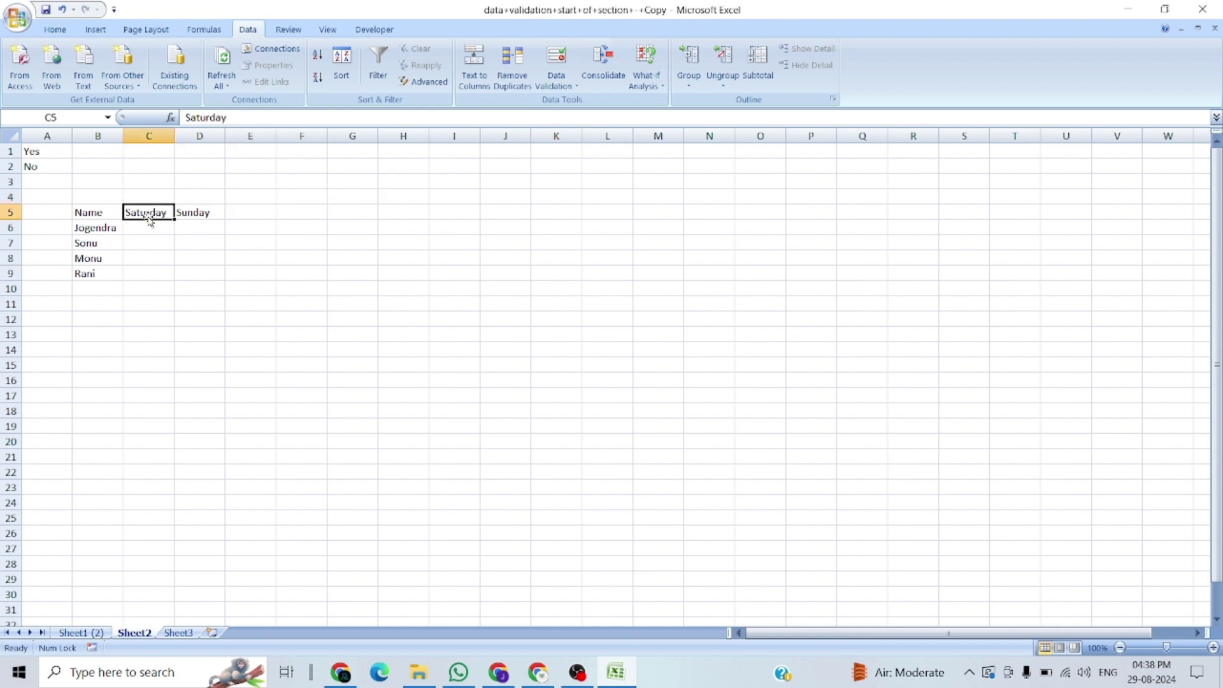
key(Down)
key(Left)
key(Up)
key(Down)
key(Right)
key(Right)
key(Up)
key(Left)
key(Right)
key(Up)
key(Left)
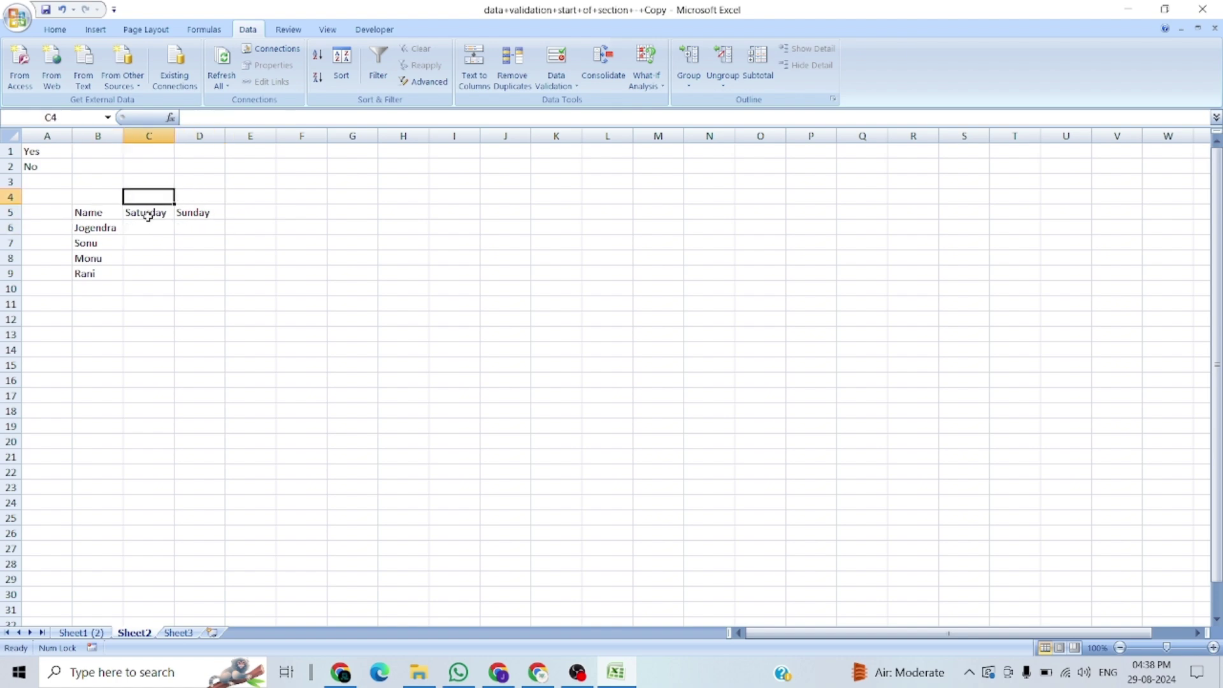
key(Down)
key(Down)
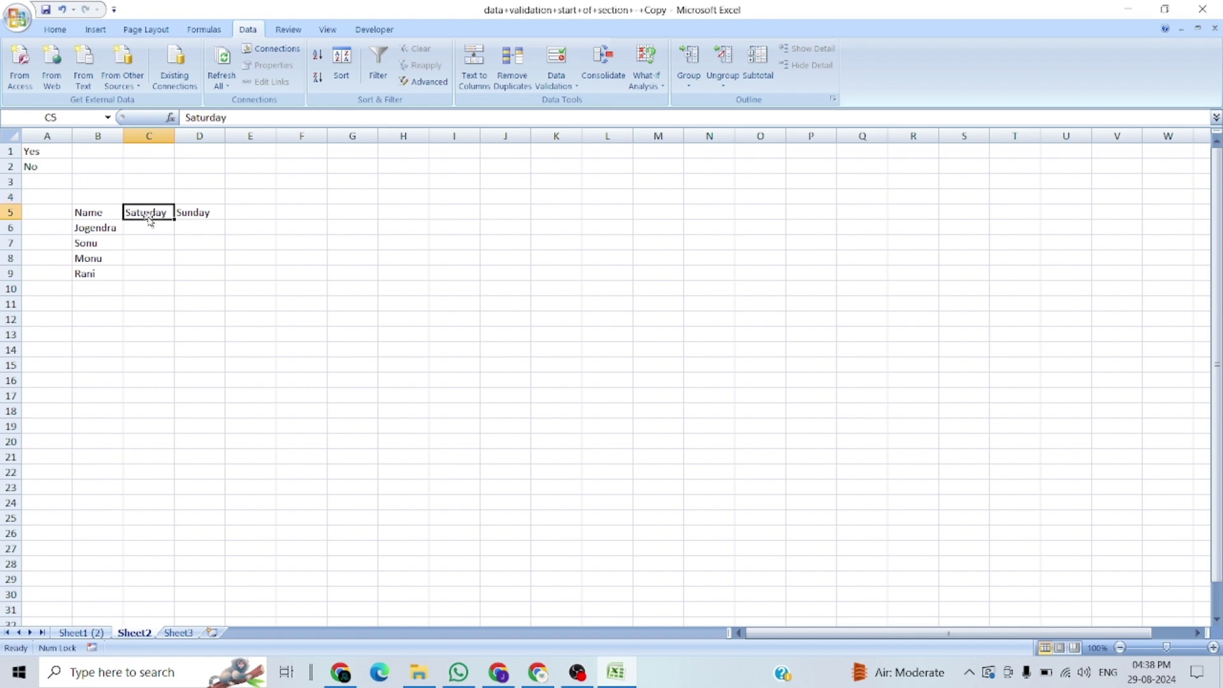
key(Up)
key(Up)
key(Up)
key(Up)
key(Up)
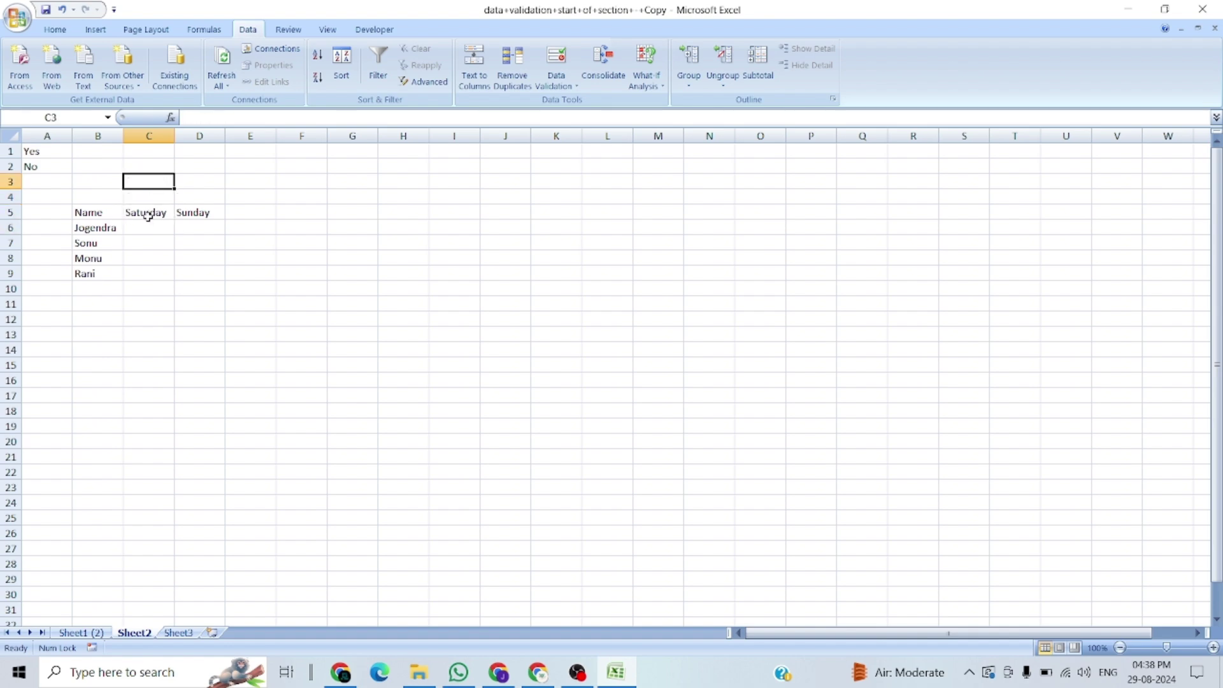
key(Down)
key(Down)
key(Down)
key(Down)
Restrict C6:D9 with list data validation that takes its choices from the Yes and No entries in A1:A2.
drag(150, 223, 199, 274)
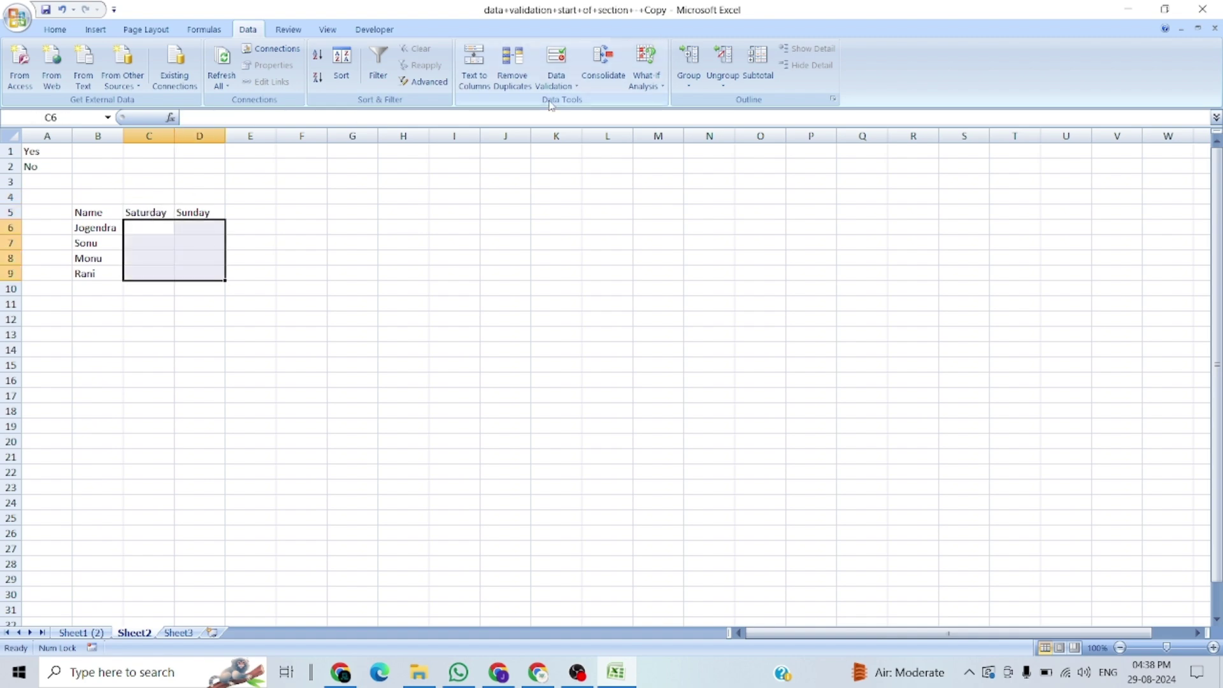
click(555, 81)
click(568, 104)
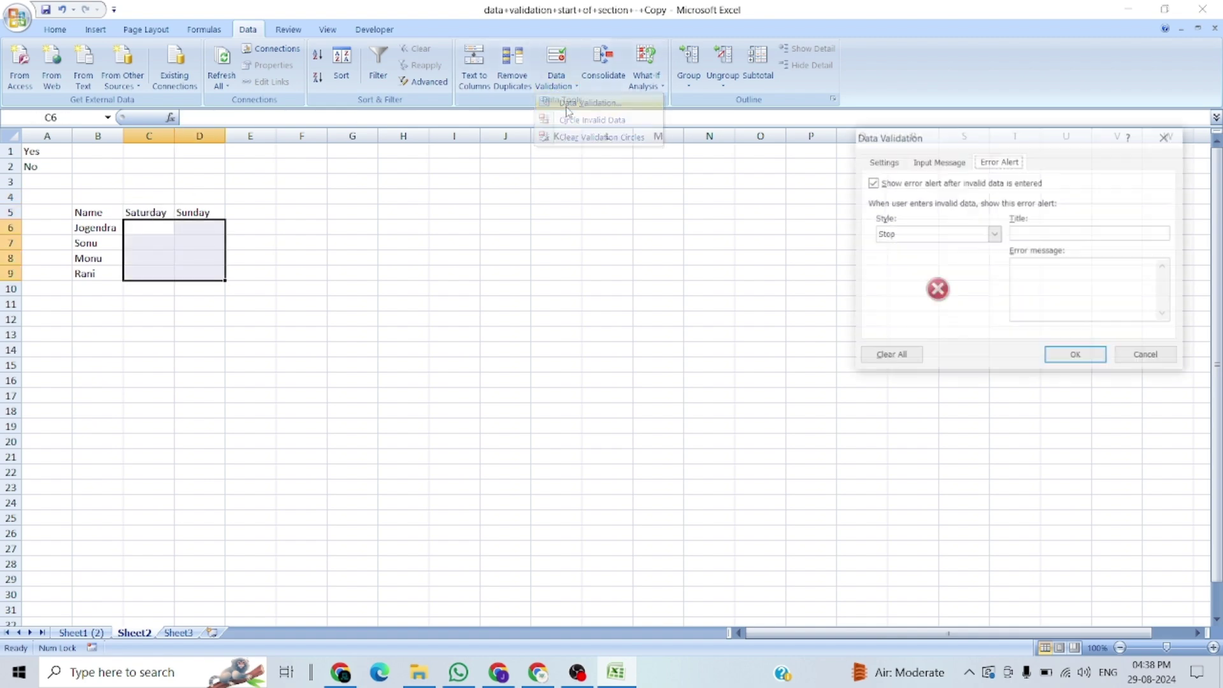
click(883, 161)
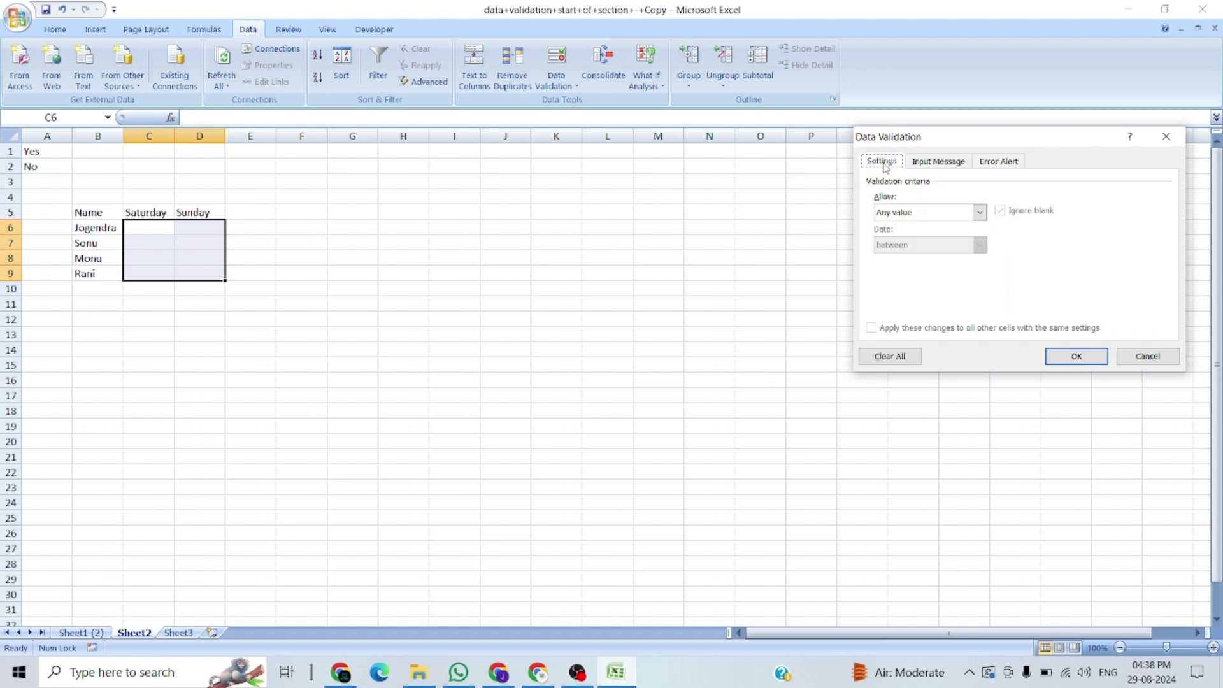
click(933, 216)
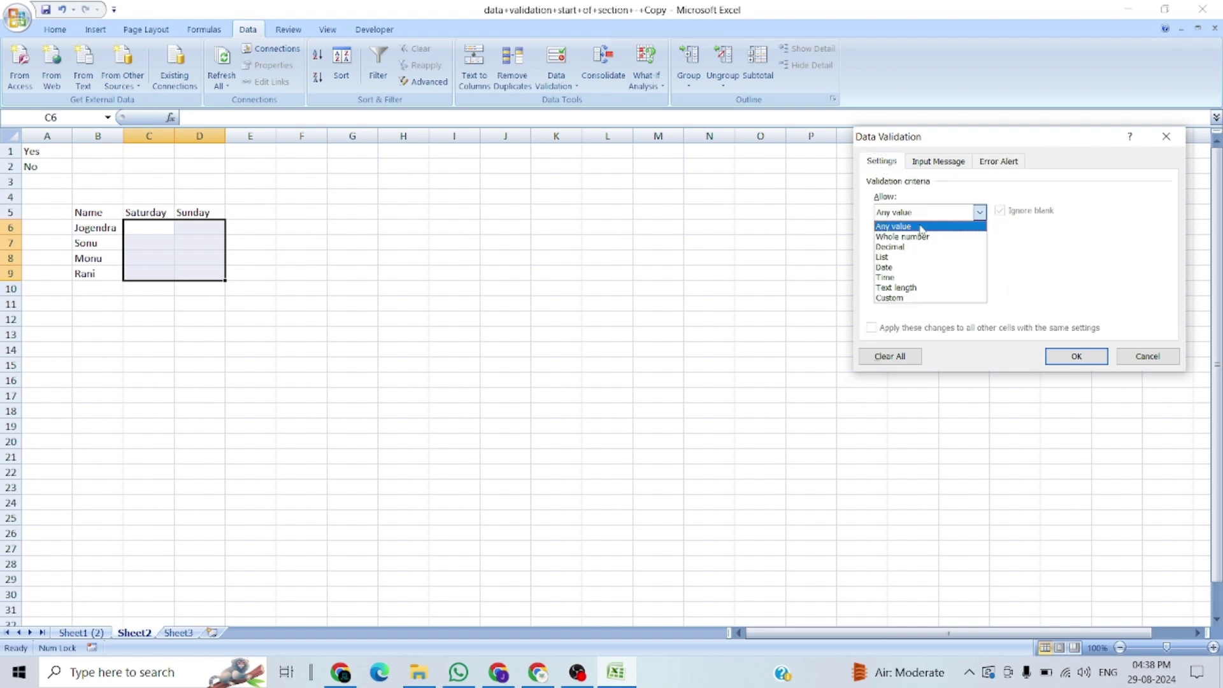
click(903, 257)
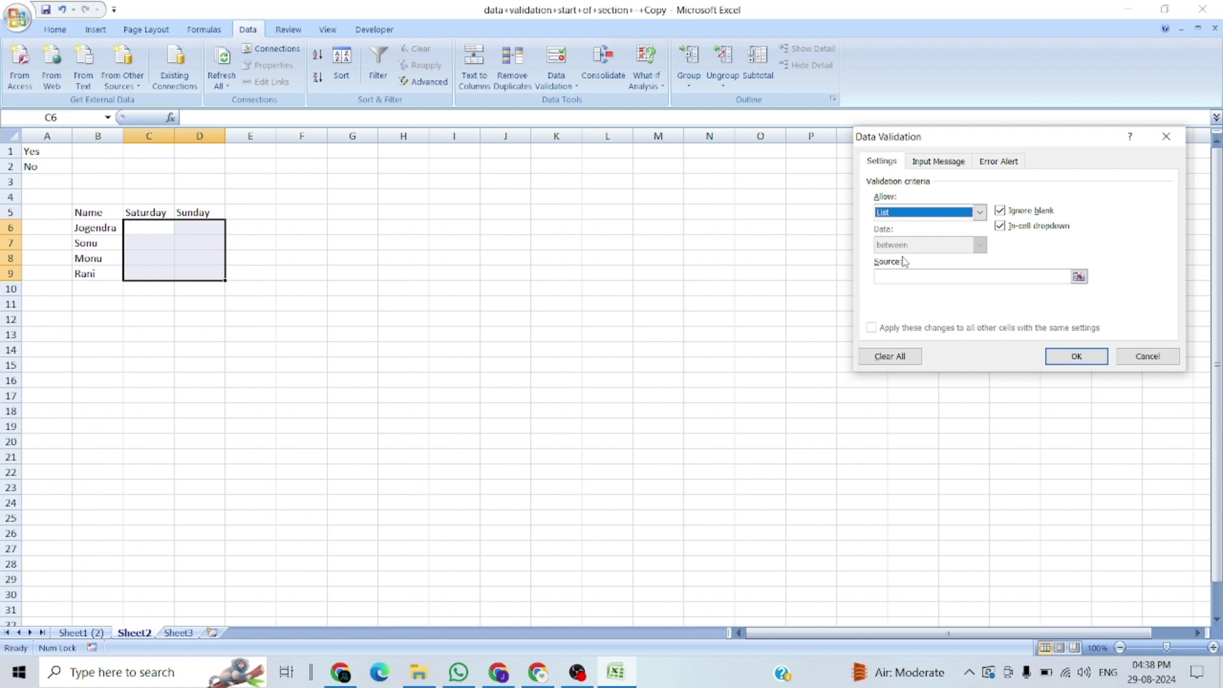
click(959, 274)
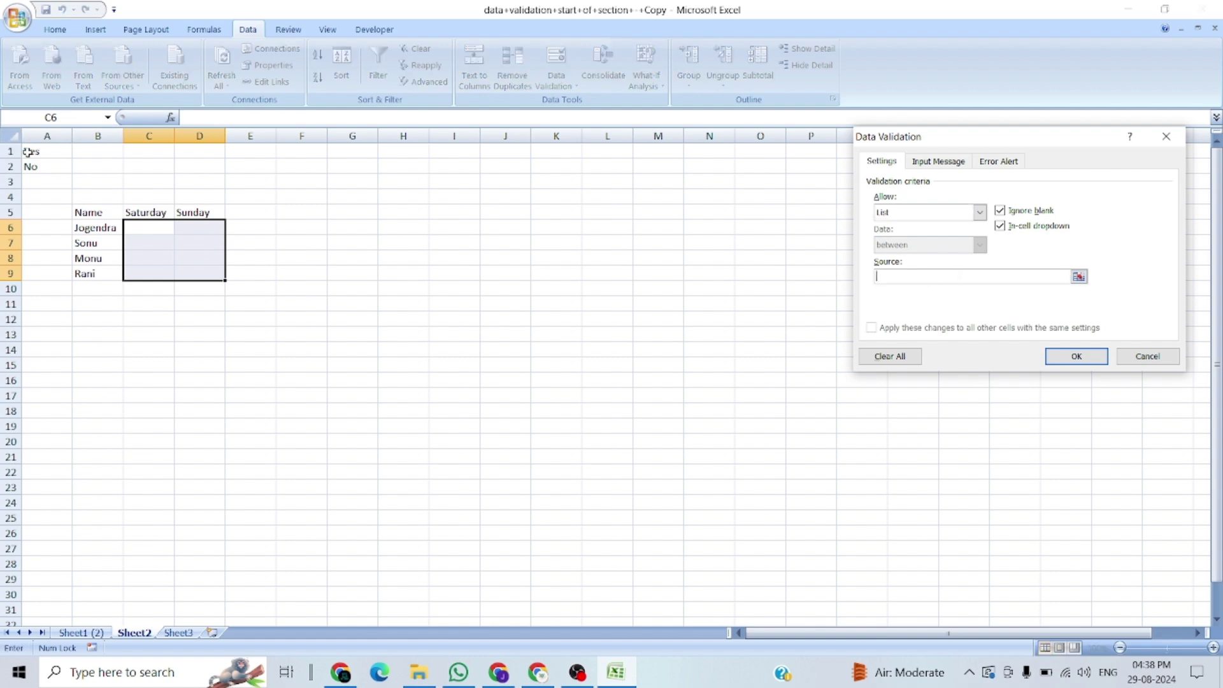
drag(32, 153, 31, 163)
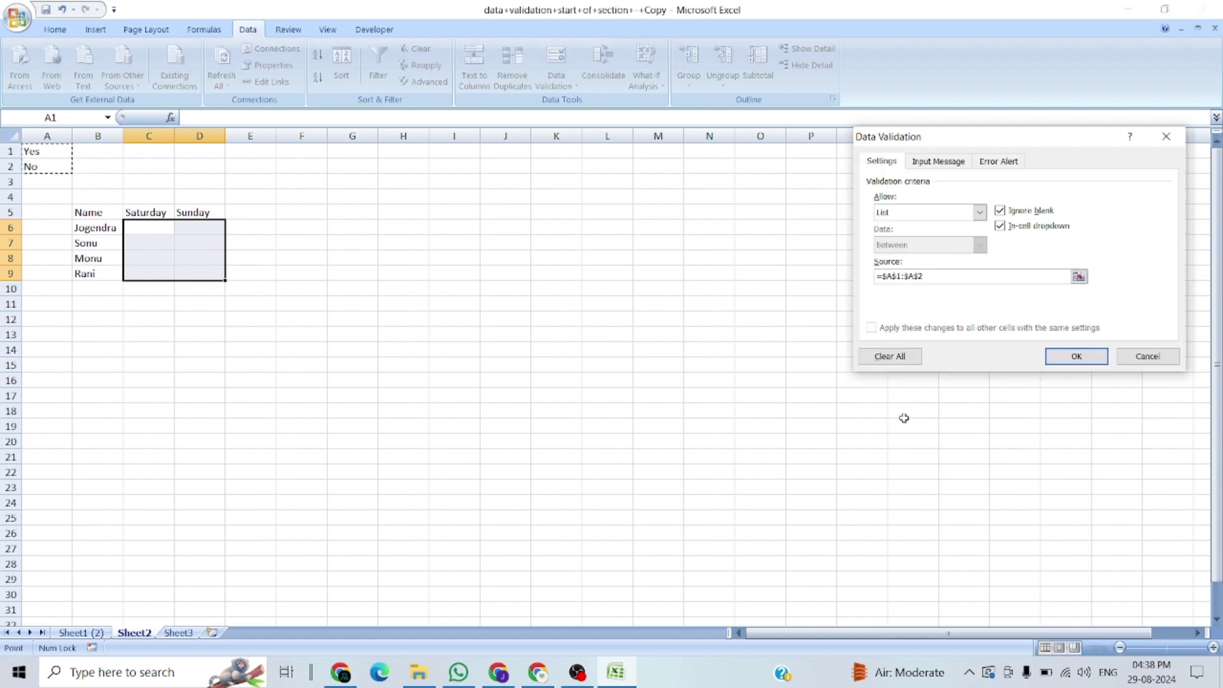
Add the input message "Yes Or No" to the validation for C6:D9.
click(938, 163)
click(938, 272)
text(Yes Or)
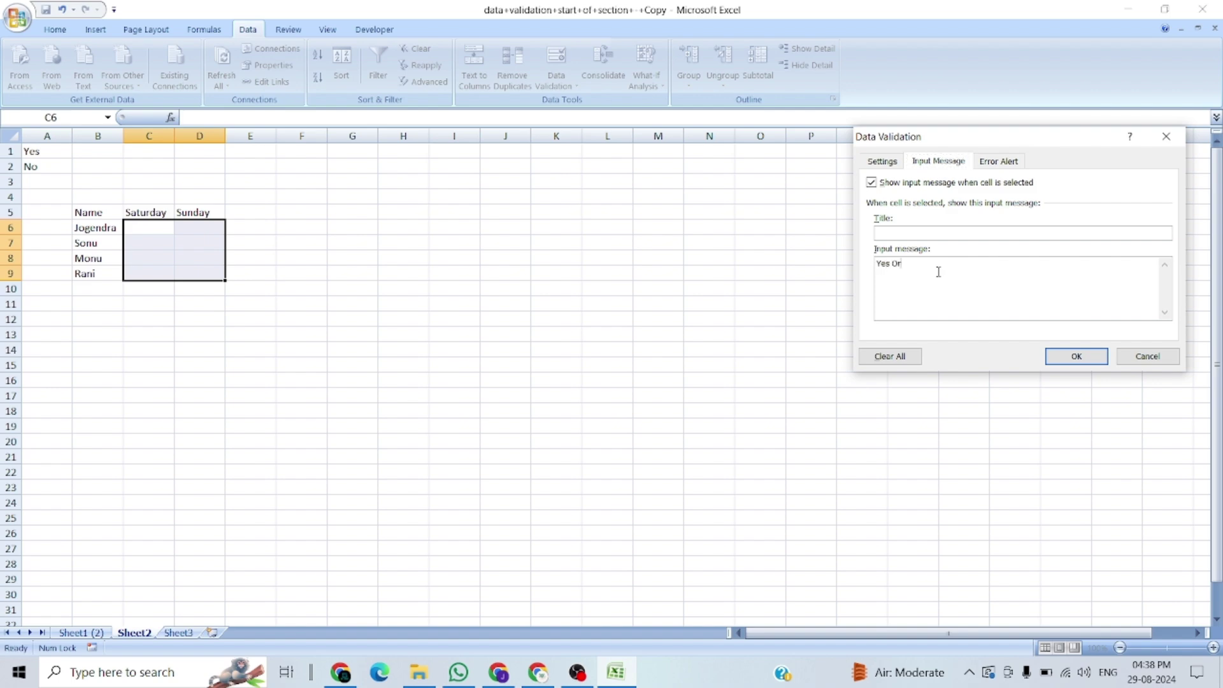
text( No)
Set the Stop alert's error message to "Pleaes enter correct values" and apply the validation to C6:D9.
click(999, 164)
click(1062, 283)
text(Pleaes)
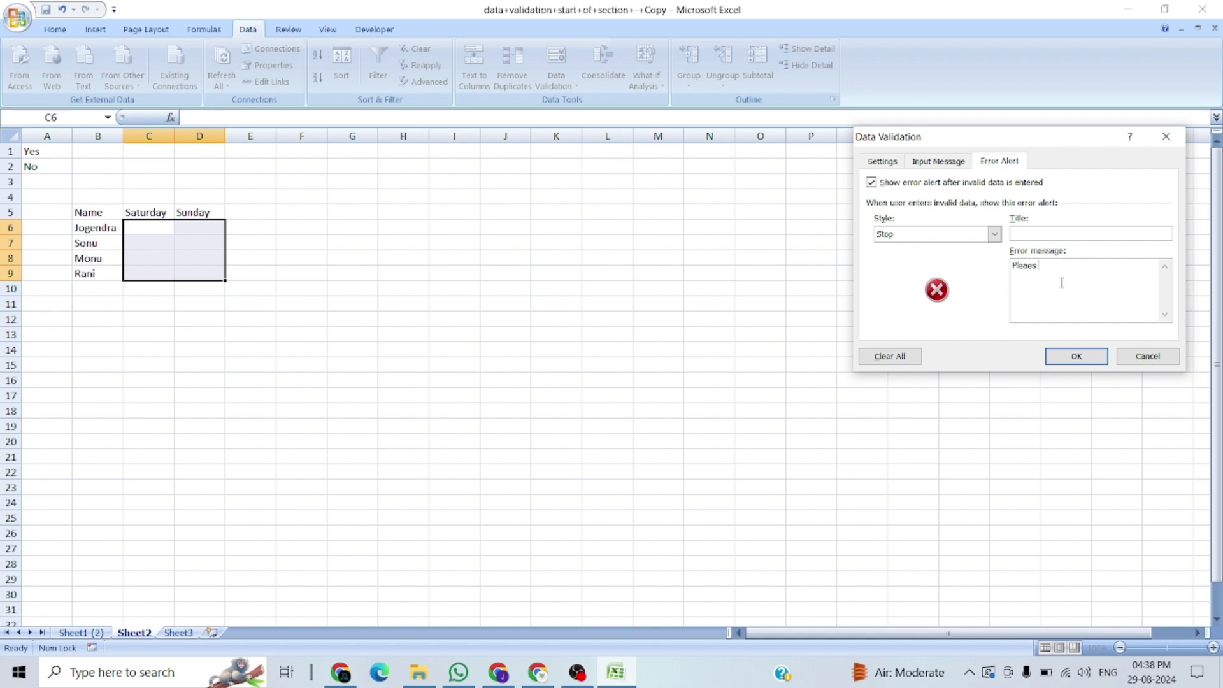
text( enter correct values)
click(1094, 358)
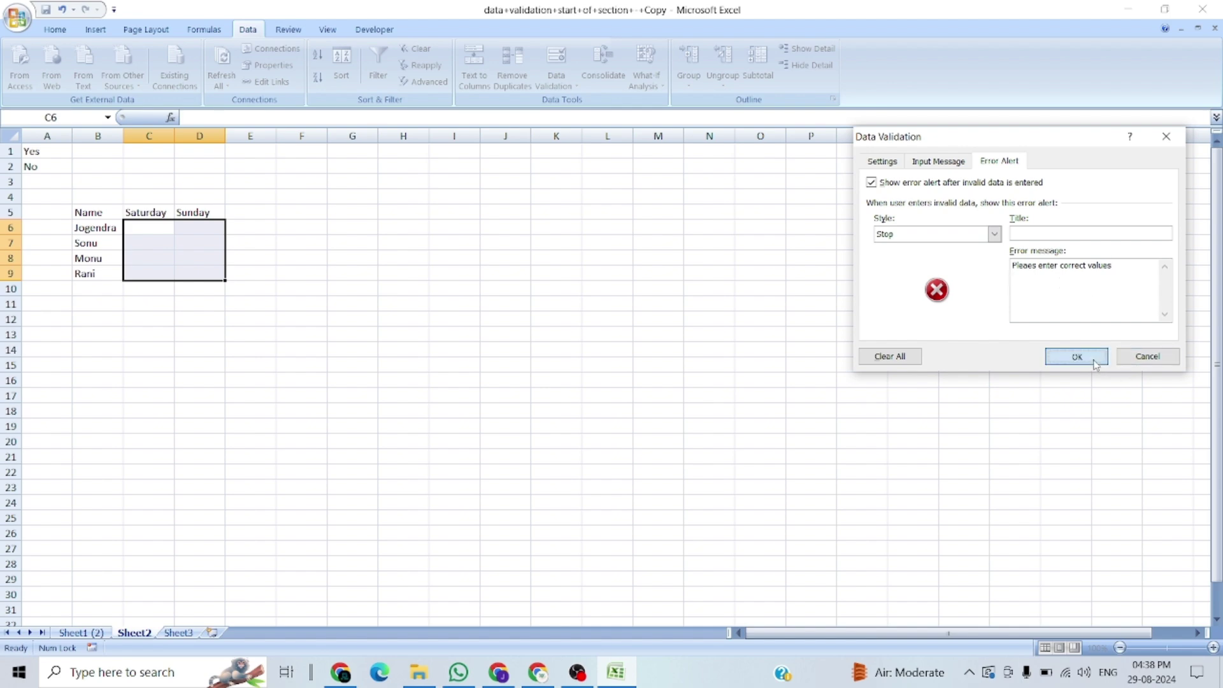
Choose Yes in C6 and No in C7 from the validation lists under Saturday.
click(169, 348)
click(162, 226)
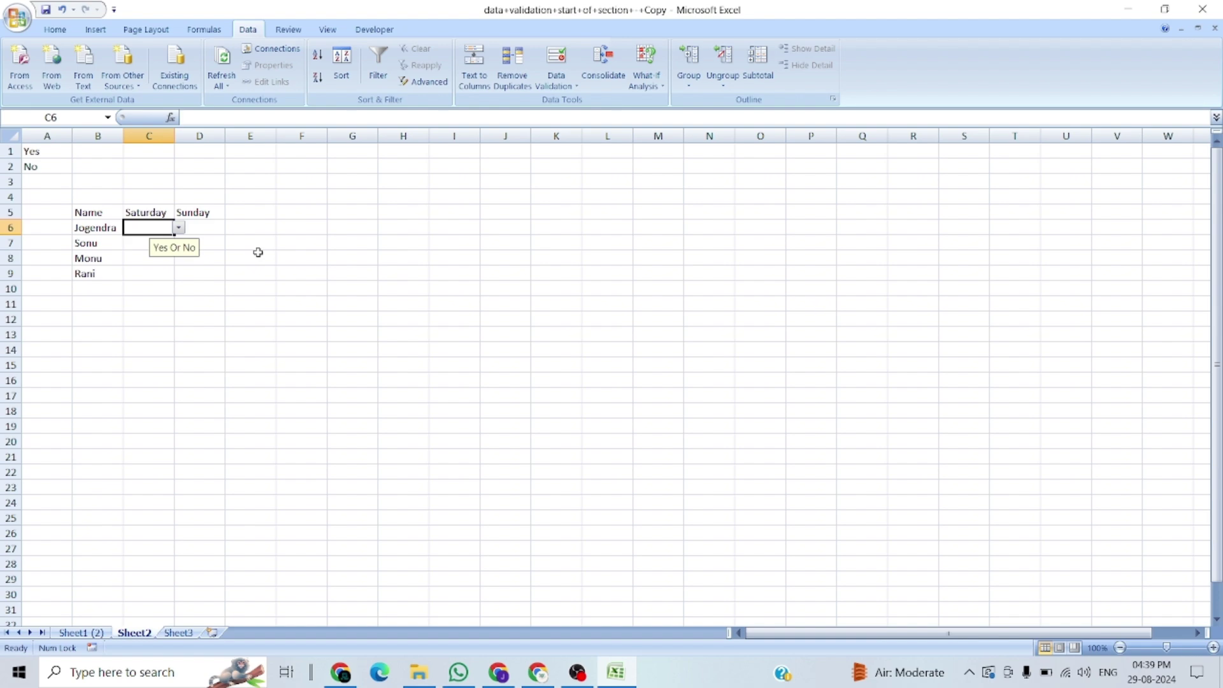
key(alt+Down)
key(Down)
key(Return)
key(Return)
key(alt+Down)
key(Down)
key(Down)
key(Return)
key(Return)
Choose Yes in both C8 and C9 to complete the Saturday column.
key(alt+Down)
key(Down)
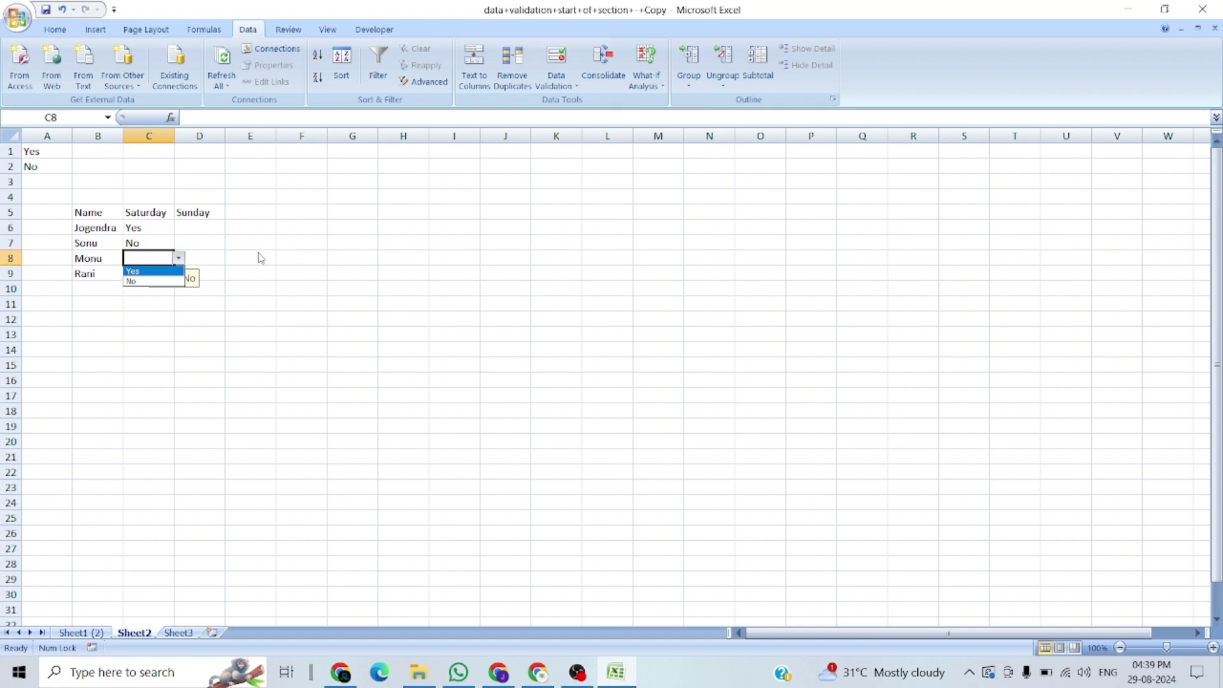
key(Return)
key(Return)
key(alt+Down)
key(Down)
key(Return)
Choose No from the validation list in D6, the first cell under Sunday.
key(Up)
click(259, 256)
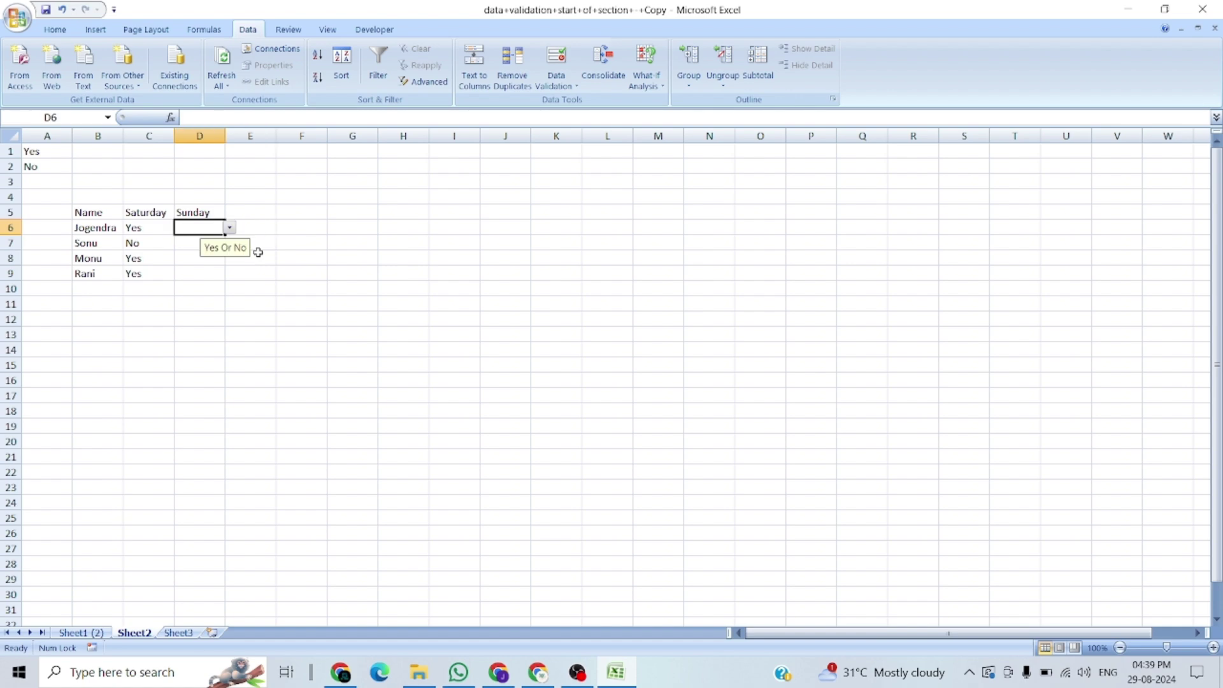
key(Left)
key(Up)
key(Up)
key(alt+Down)
key(Down)
key(Down)
key(Return)
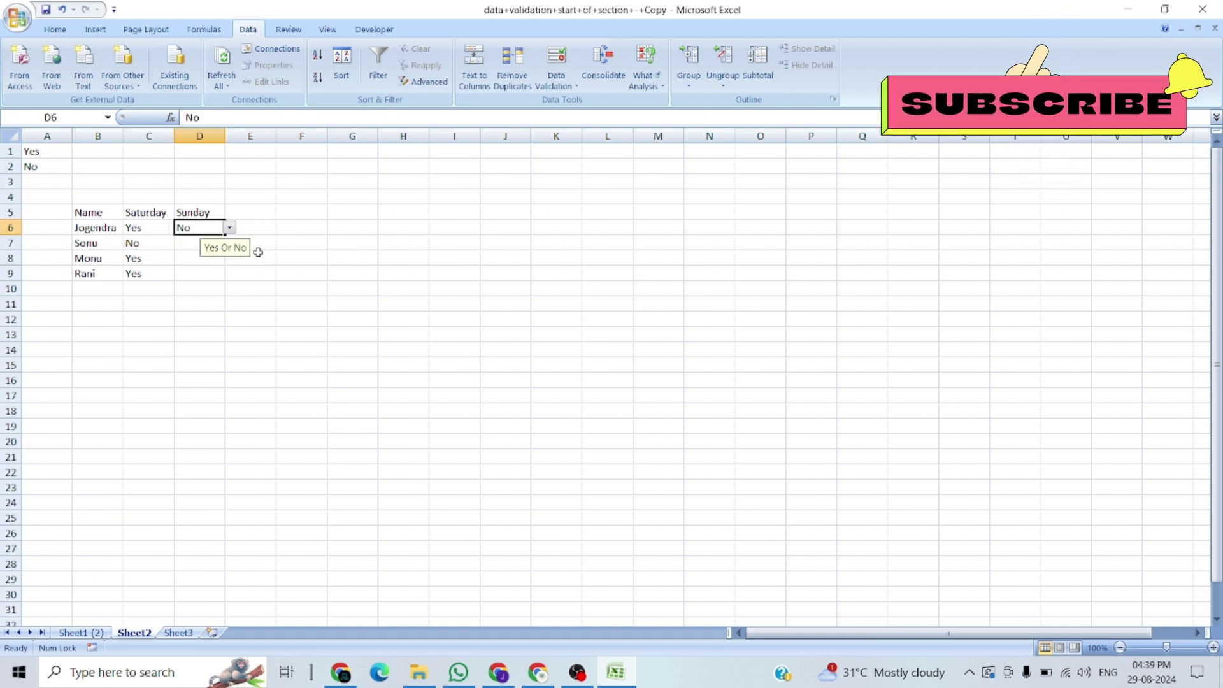
Choose Yes in both D7 and D8 under Sunday.
key(Return)
key(alt+Down)
key(Return)
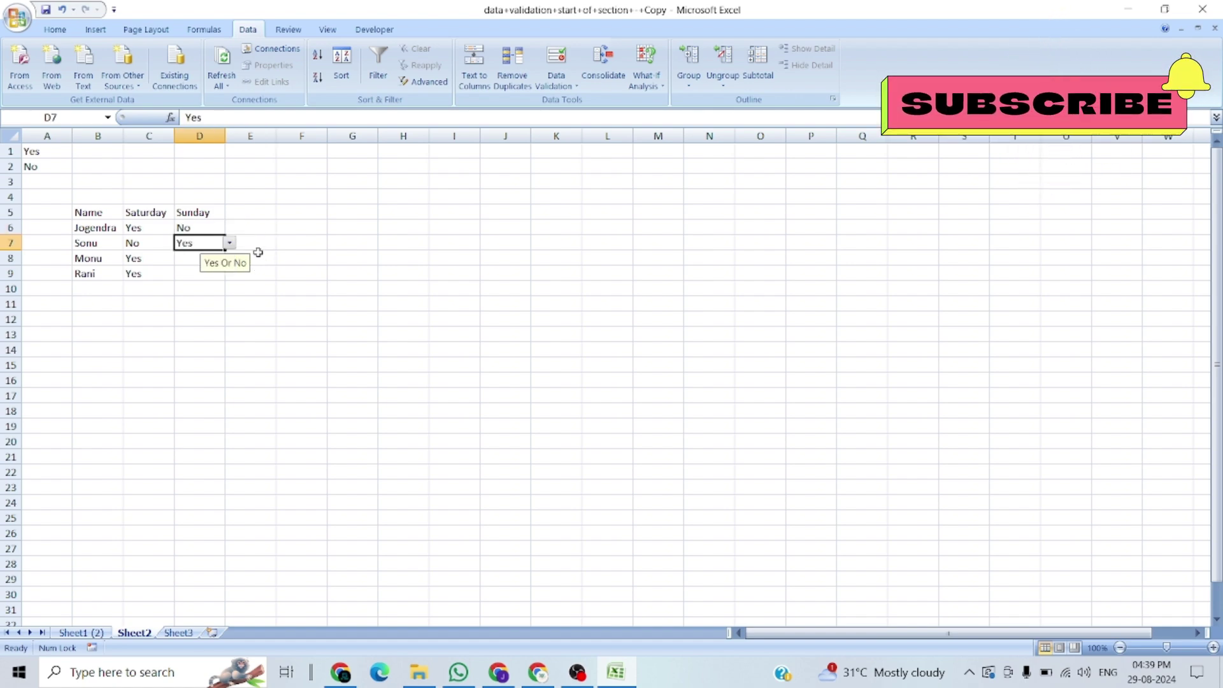
key(Return)
key(alt+Down)
key(Return)
key(Return)
key(Return)
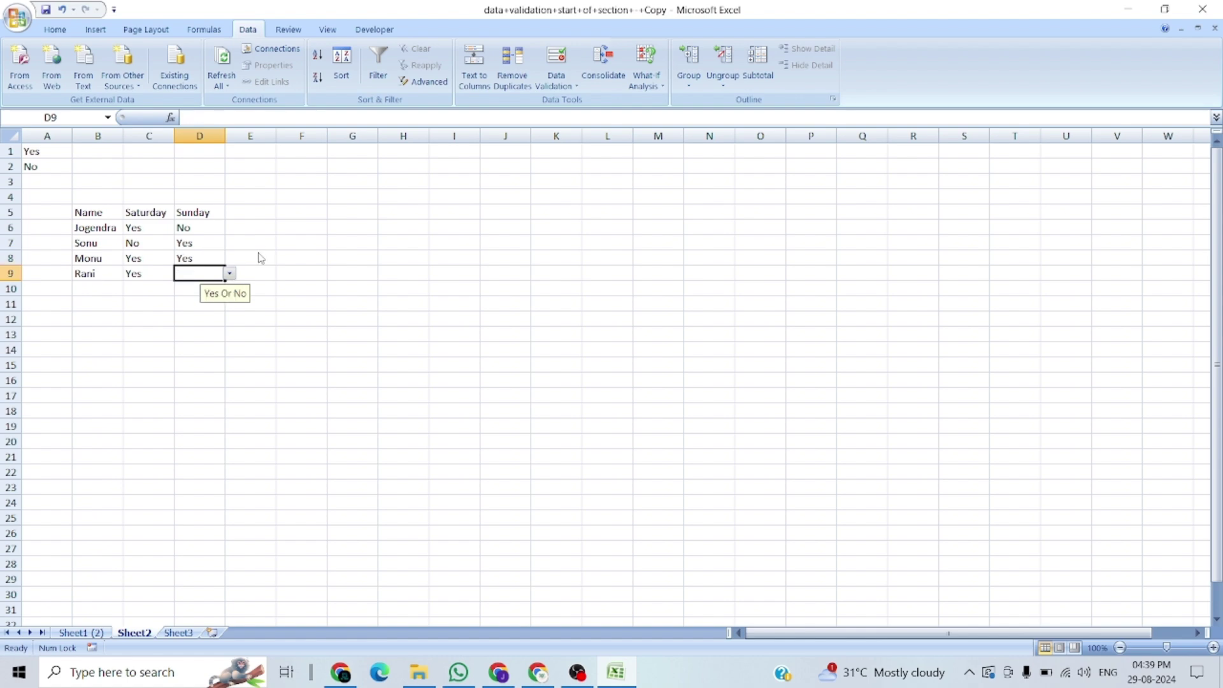
Choose No in D9 to complete the Sunday column.
key(Up)
key(alt+Down)
key(Down)
key(Down)
key(Return)
Enter the heading OT in E5, beside the Sunday heading.
key(Up)
key(Up)
key(Up)
key(Up)
key(Left)
key(Up)
key(Down)
key(Down)
key(Right)
key(Right)
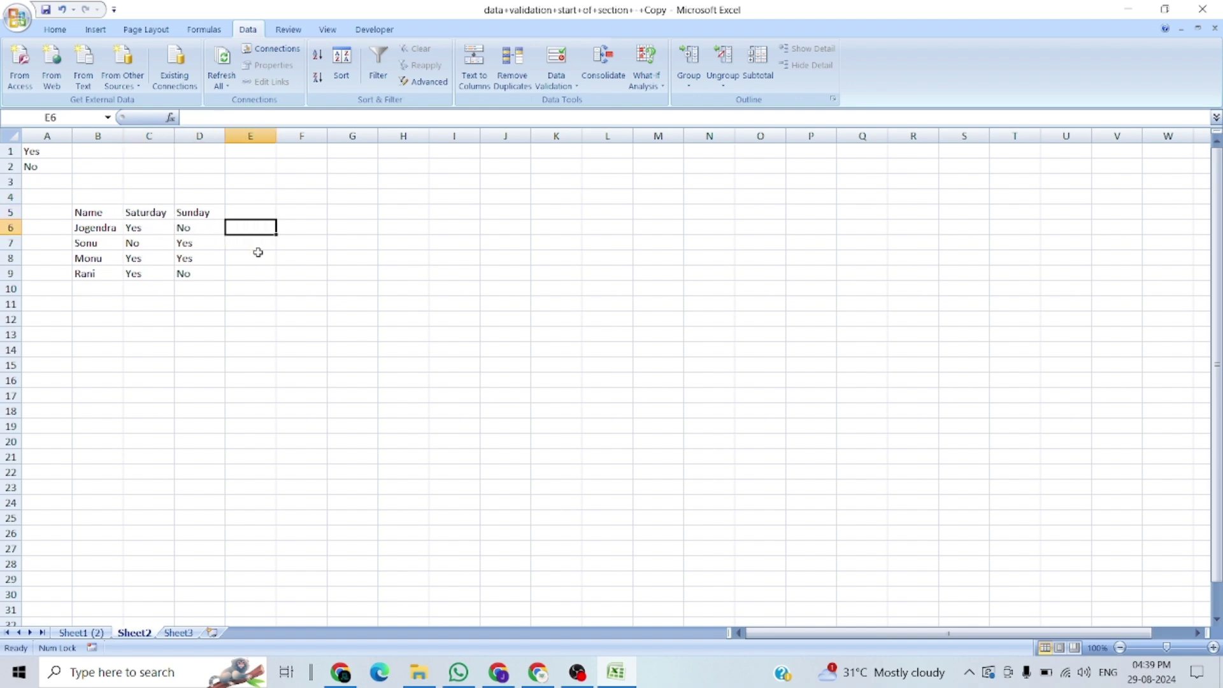
key(Up)
text(OT)
key(Return)
Enter the OT day counts 1, 1, 2 and 1 in E6:E9.
text(1)
key(Return)
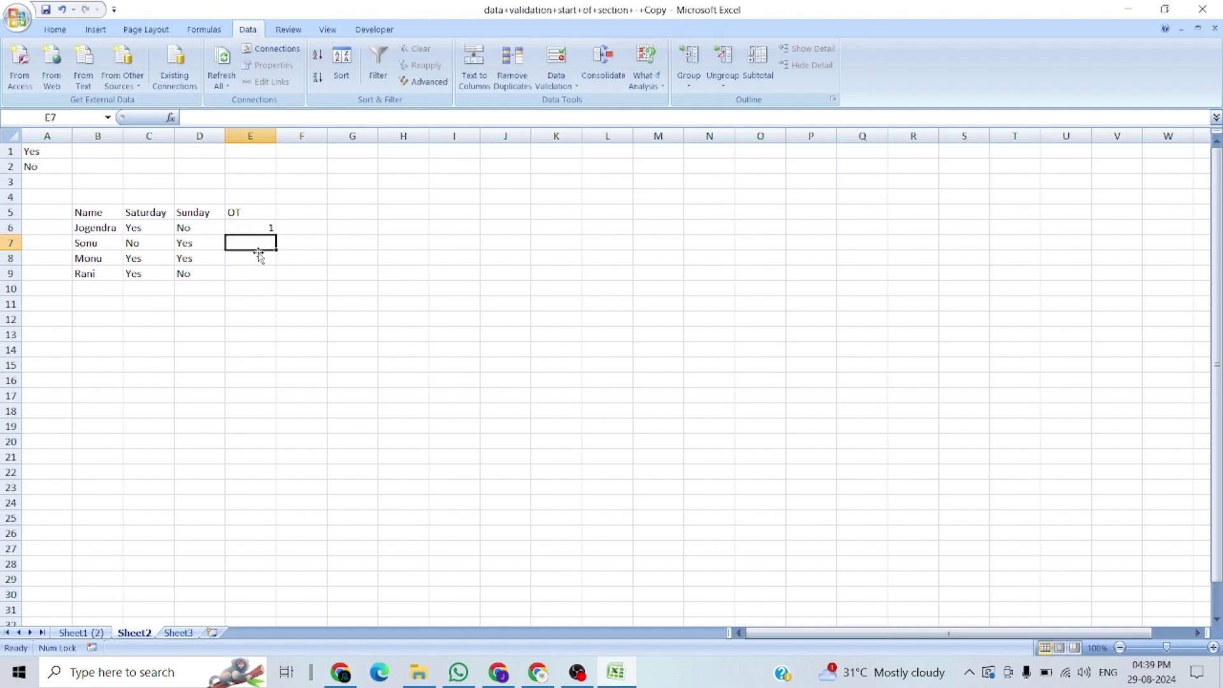
text(1)
key(Return)
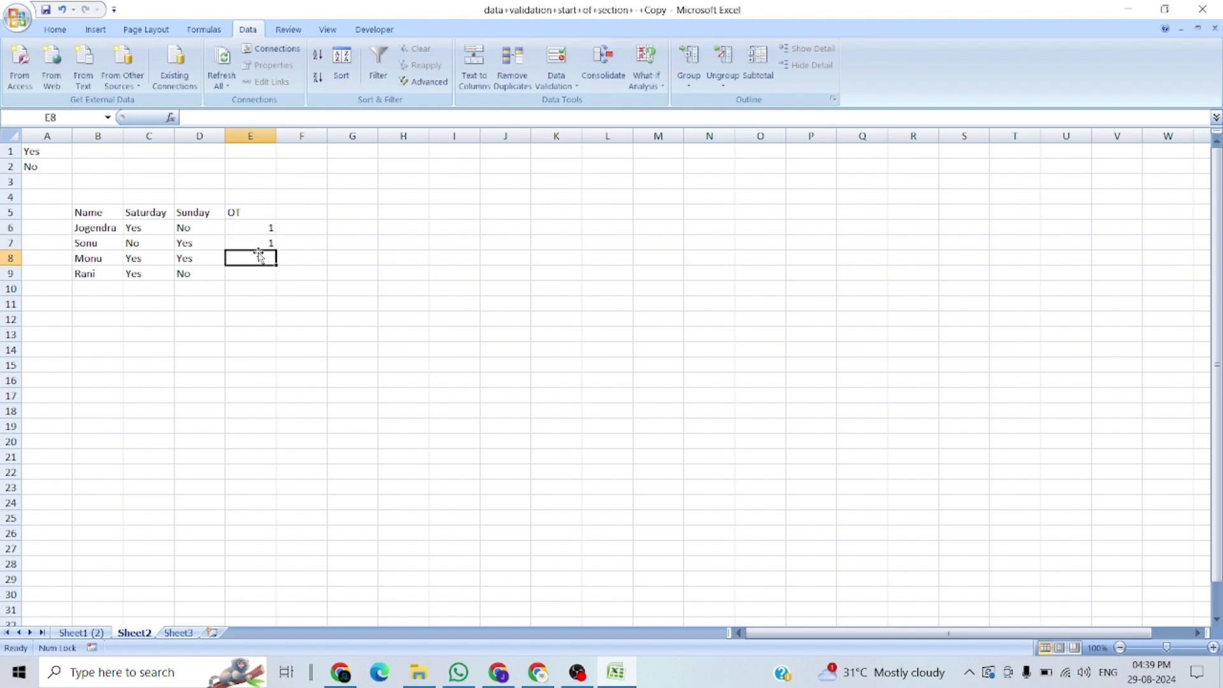
text(2)
key(Return)
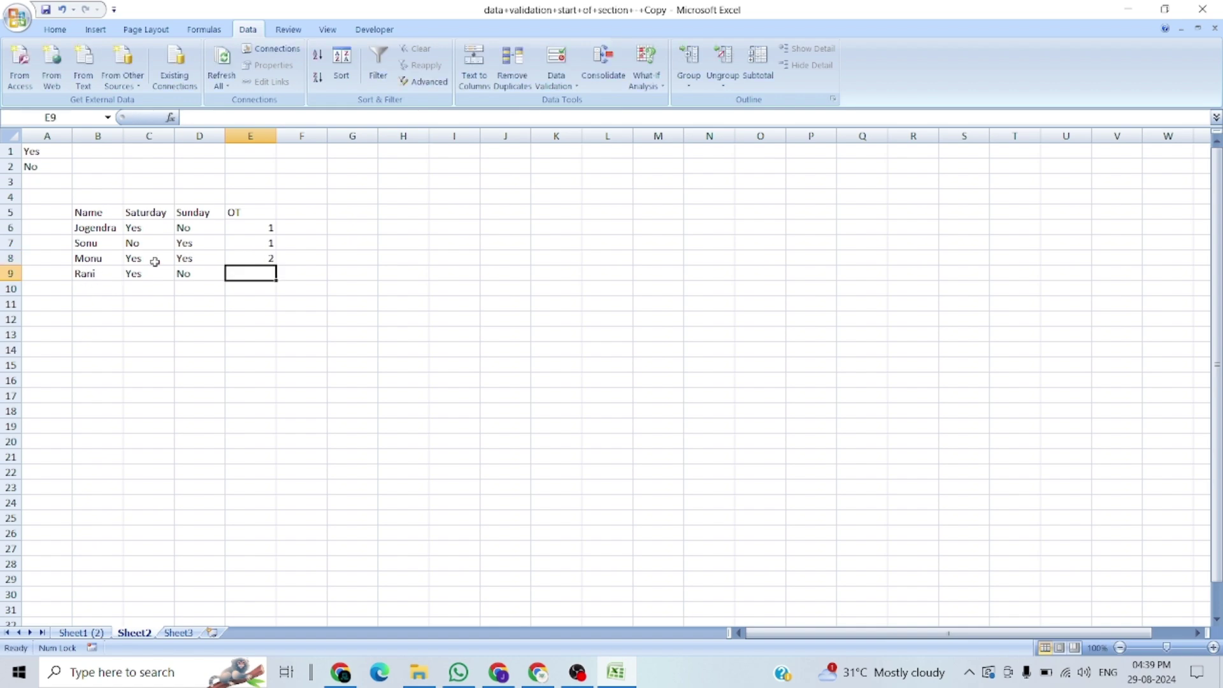
text(1)
key(Return)
Enter 100 in F6 as the rate and fill it down to F9.
key(Up)
key(Up)
key(Up)
key(Up)
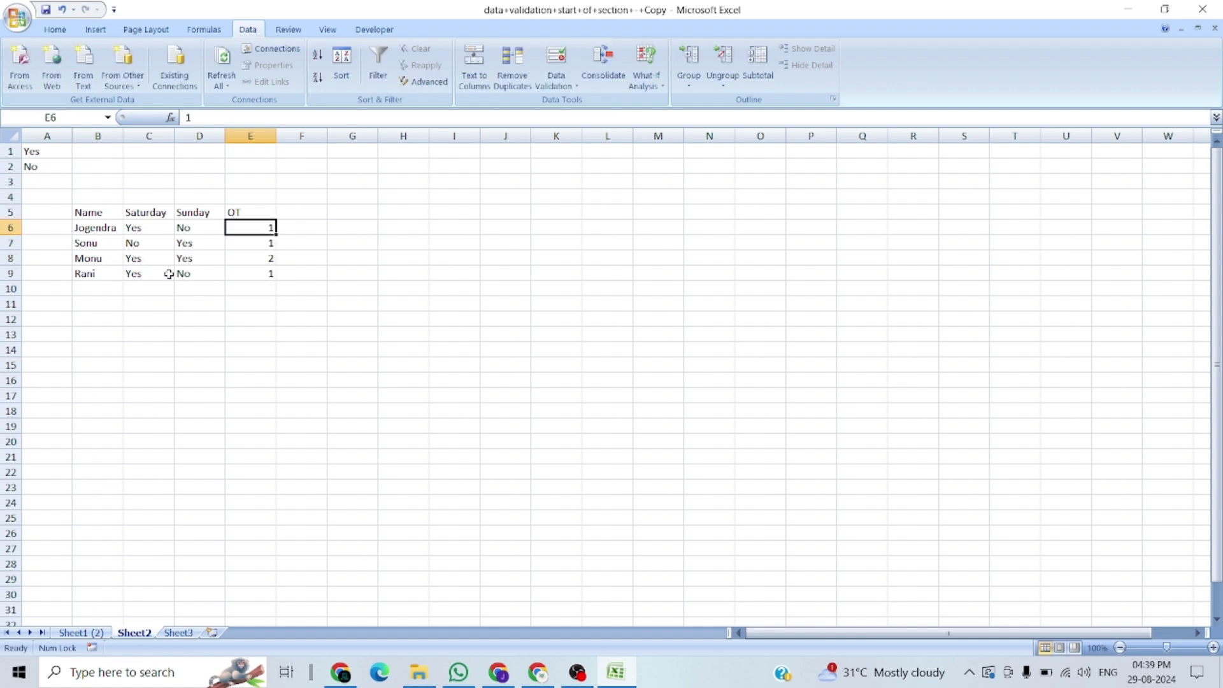
key(Right)
text(100)
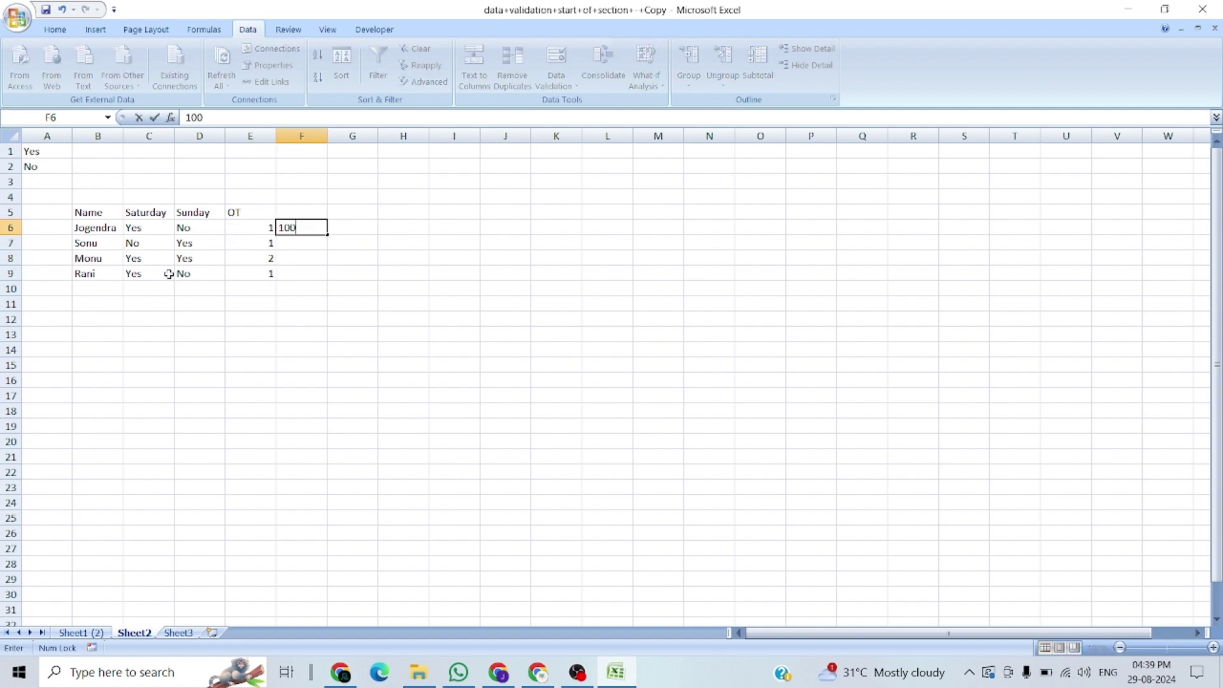
key(Return)
key(Up)
key(shift+Down)
key(shift+Down)
key(shift+Down)
key(ctrl+d)
Enter the formula =F6*E6 in G6 and fill it down to G9.
key(Right)
text(=)
key(Left)
text(*)
key(Left)
key(Left)
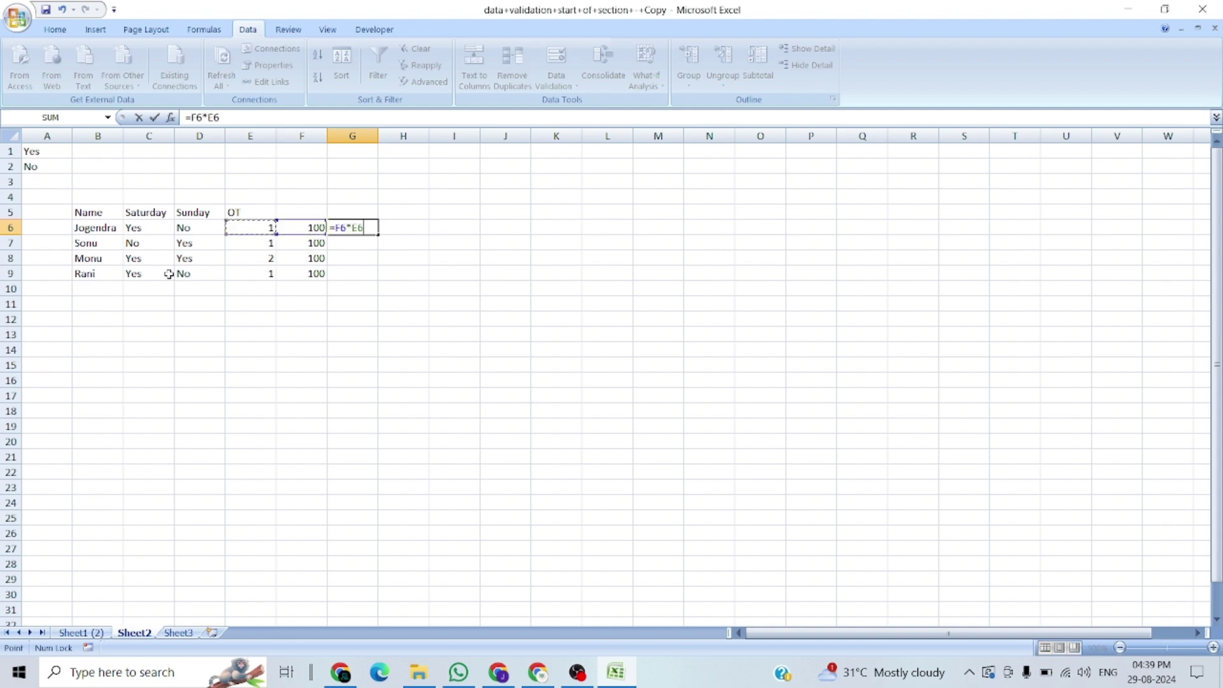
key(Return)
key(Up)
key(shift+Down)
key(shift+Down)
key(shift+Down)
key(ctrl+d)
key(Down)
key(Down)
key(Down)
key(Up)
key(Left)
key(Left)
key(Left)
key(Left)
key(Left)
key(Right)
key(Right)
key(Right)
key(Right)
key(Right)
key(Right)
key(Right)
key(Up)
key(Up)
key(Up)
key(Left)
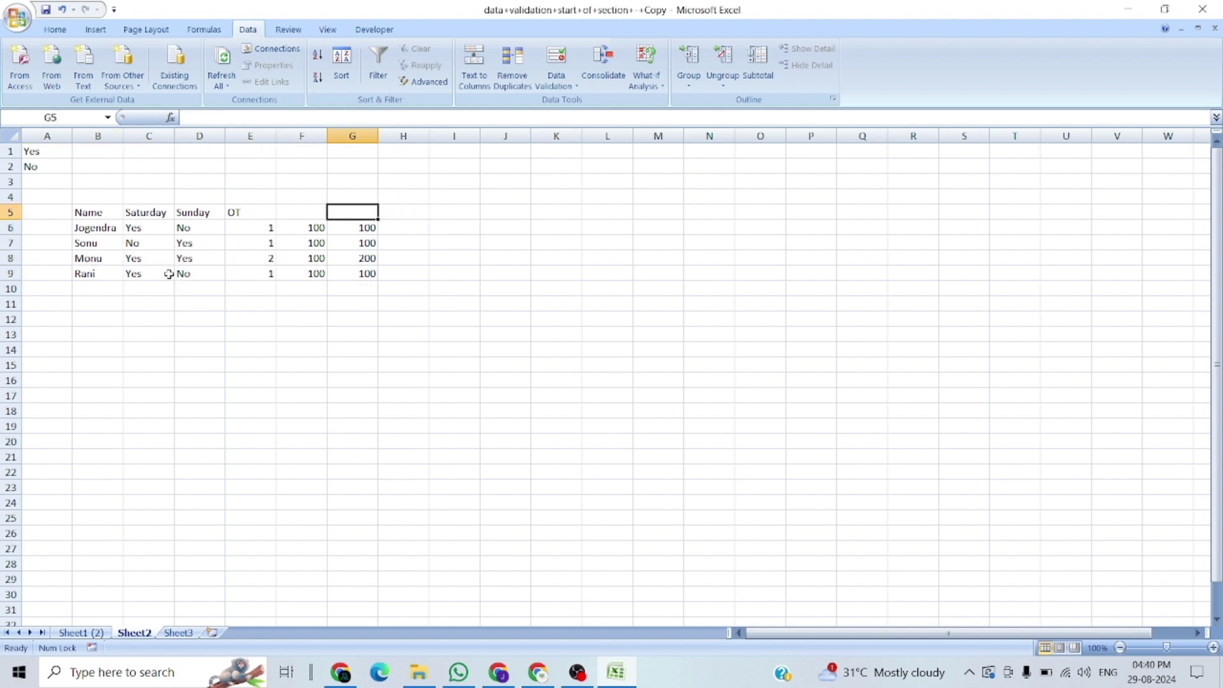
key(Left)
key(Left)
key(Left)
key(Left)
key(Left)
key(Left)
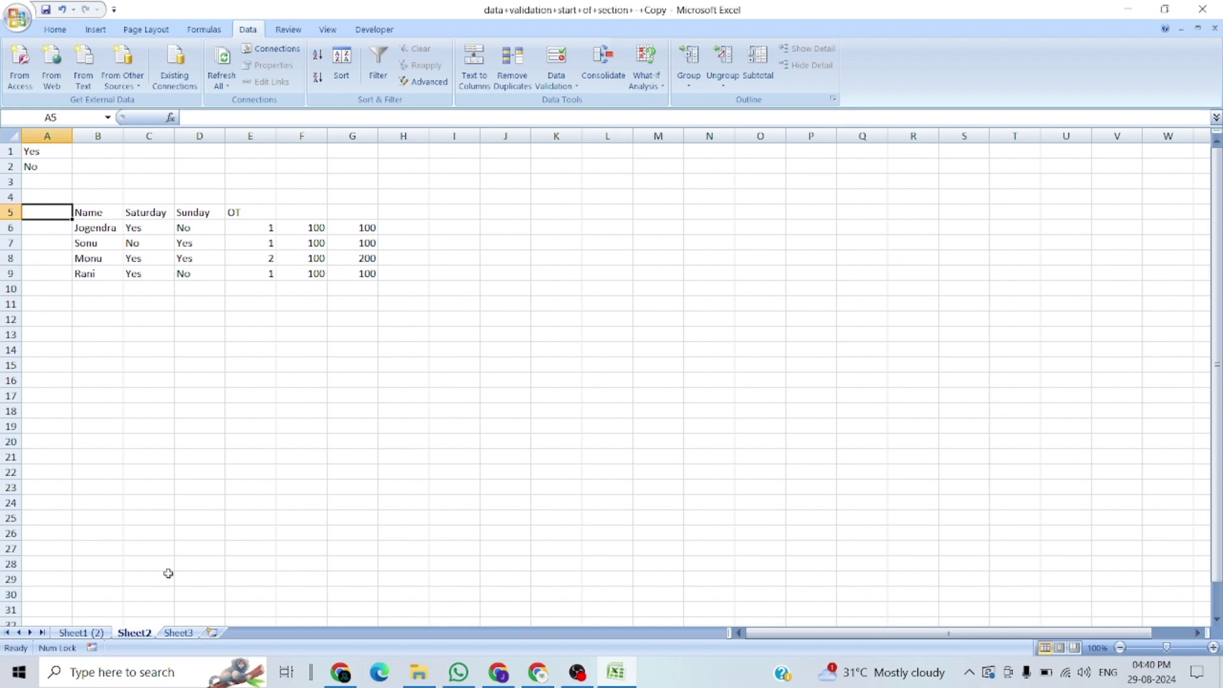
Switch to the Sheet1 (2) worksheet with the data validation examples.
click(103, 633)
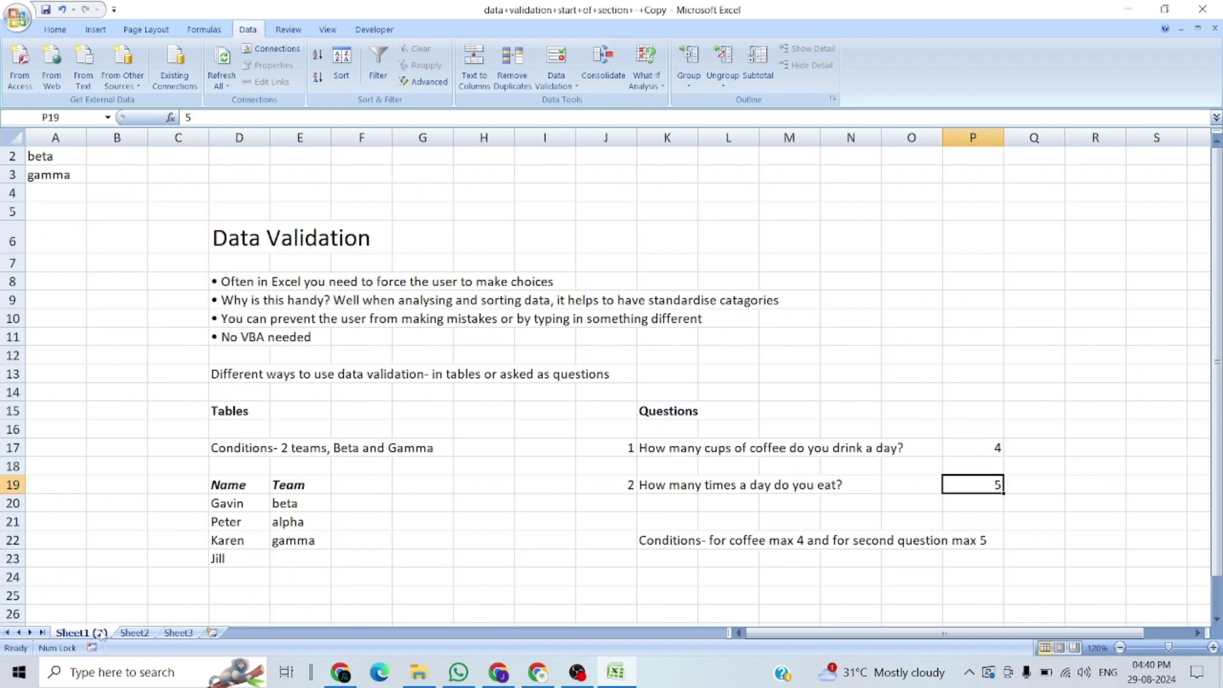